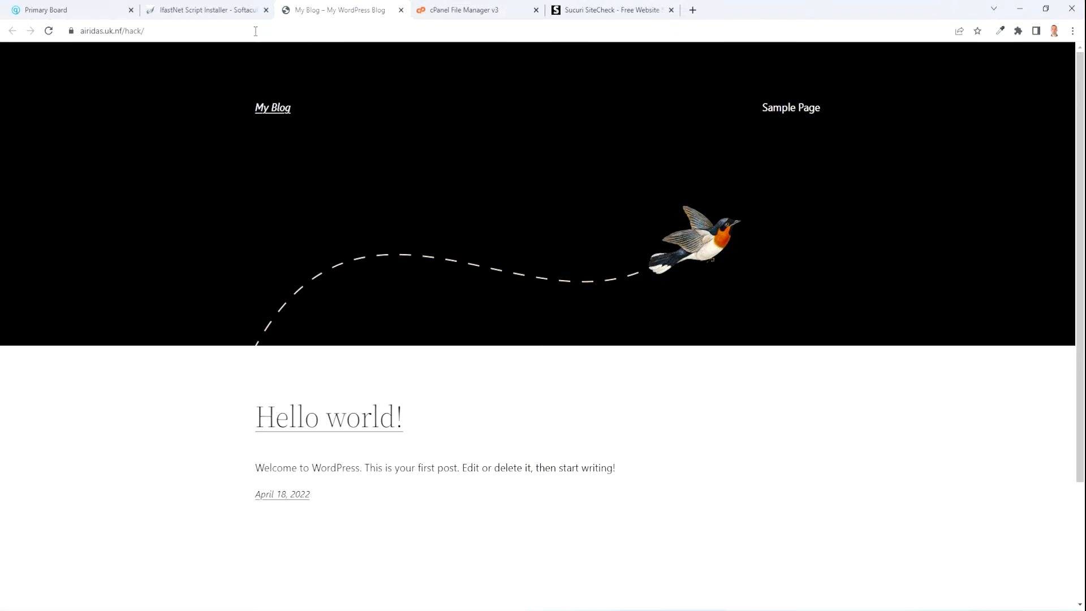
{"action": "key", "text": "ctrl+l"}
{"action": "key", "text": "ctrl+c"}
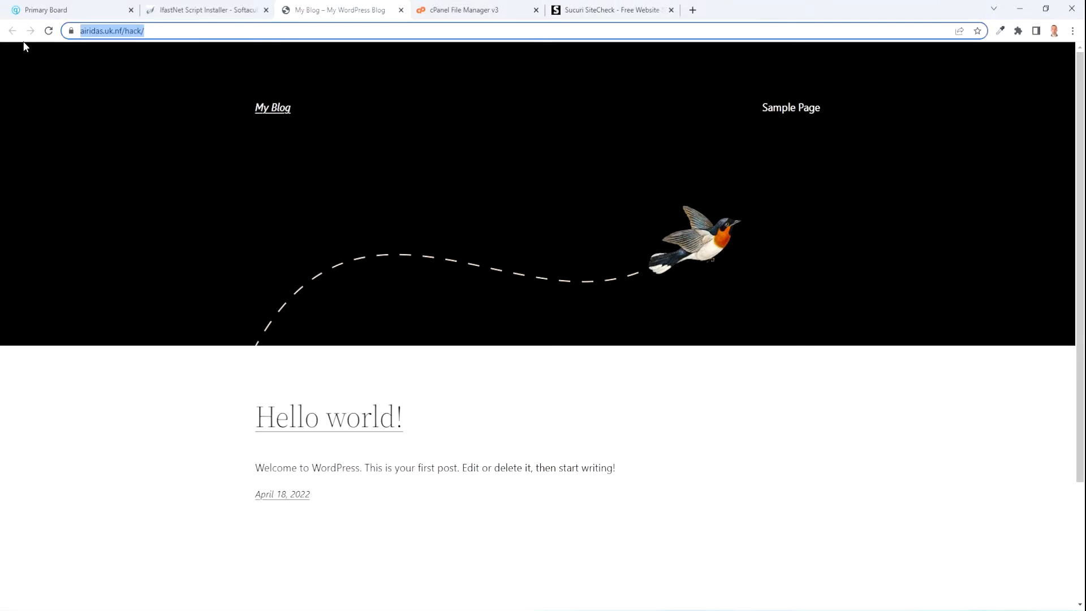
{"action": "left_click", "coordinate": [641, 7]}
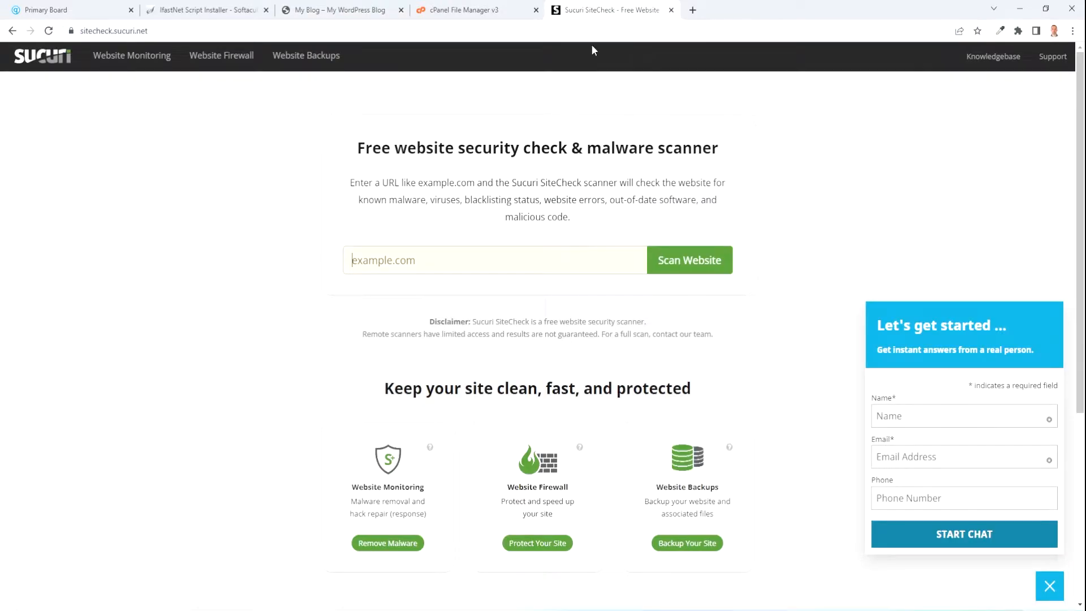
{"action": "left_click", "coordinate": [434, 253]}
{"action": "key", "text": "ctrl+v"}
{"action": "left_click", "coordinate": [698, 260]}
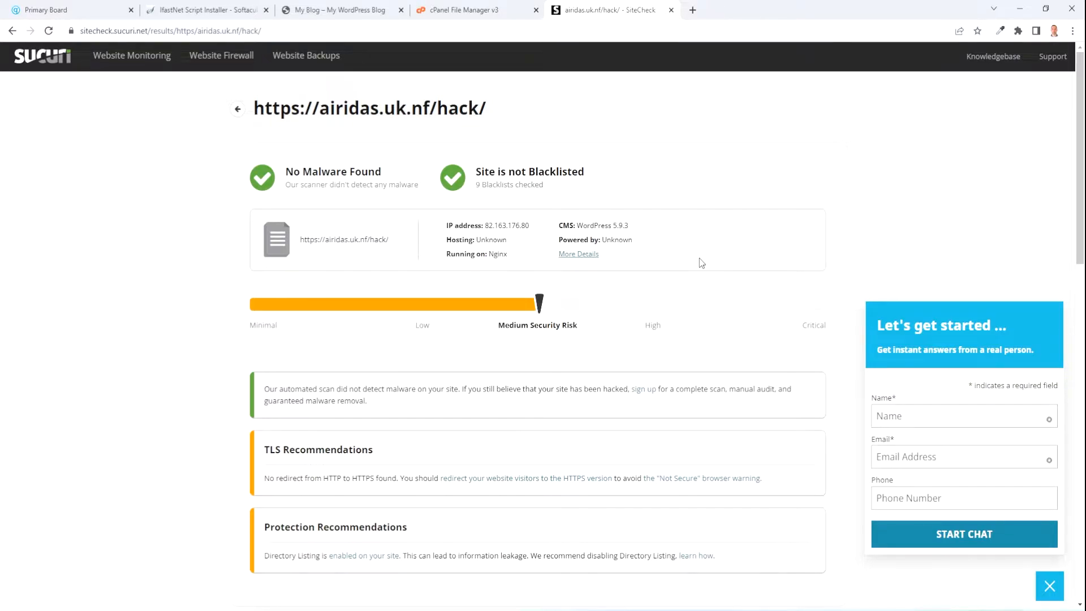
{"action": "scroll", "coordinate": [702, 263], "scroll_direction": "down", "scroll_amount": 2}
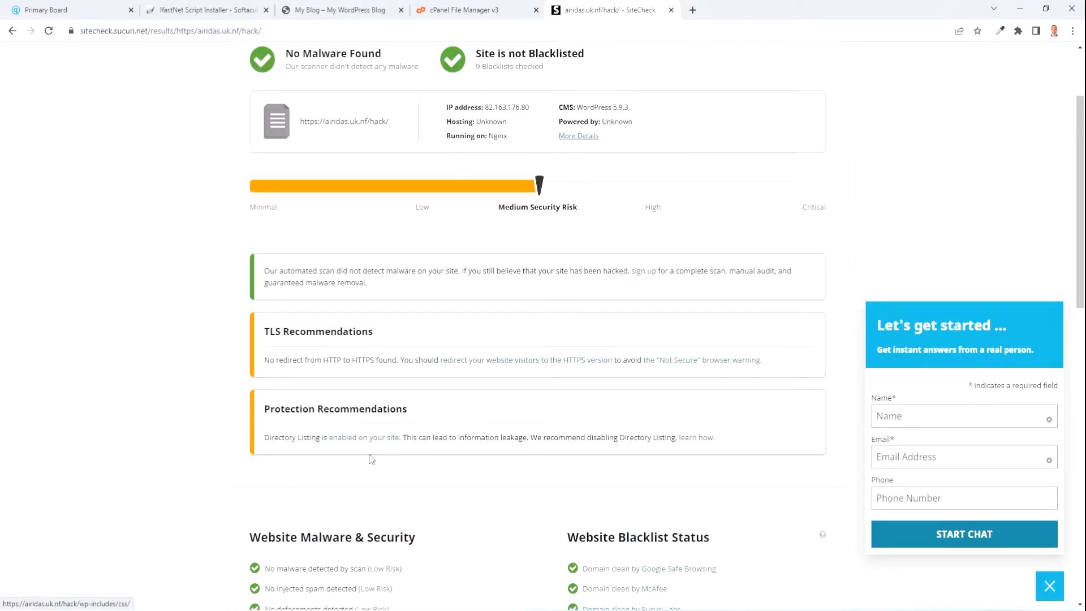
{"action": "scroll", "coordinate": [443, 506], "scroll_direction": "down", "scroll_amount": 5}
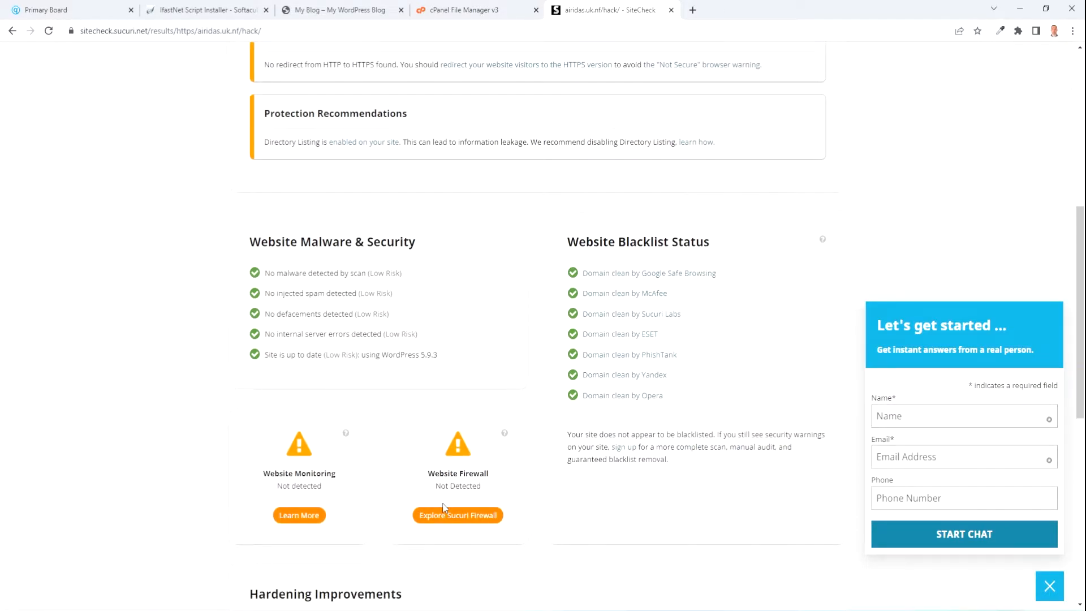
{"action": "scroll", "coordinate": [443, 504], "scroll_direction": "up", "scroll_amount": 6}
Go to the blog's /admin address at airidas.uk.nf/hack to reach the WordPress login page.
{"action": "left_click", "coordinate": [326, 9]}
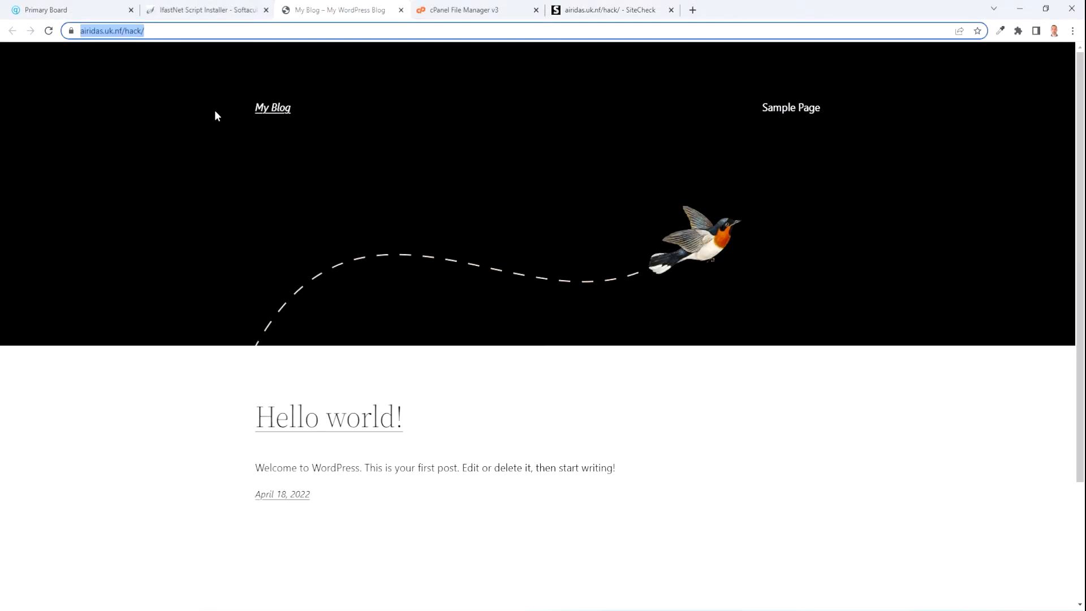
{"action": "left_click", "coordinate": [154, 32]}
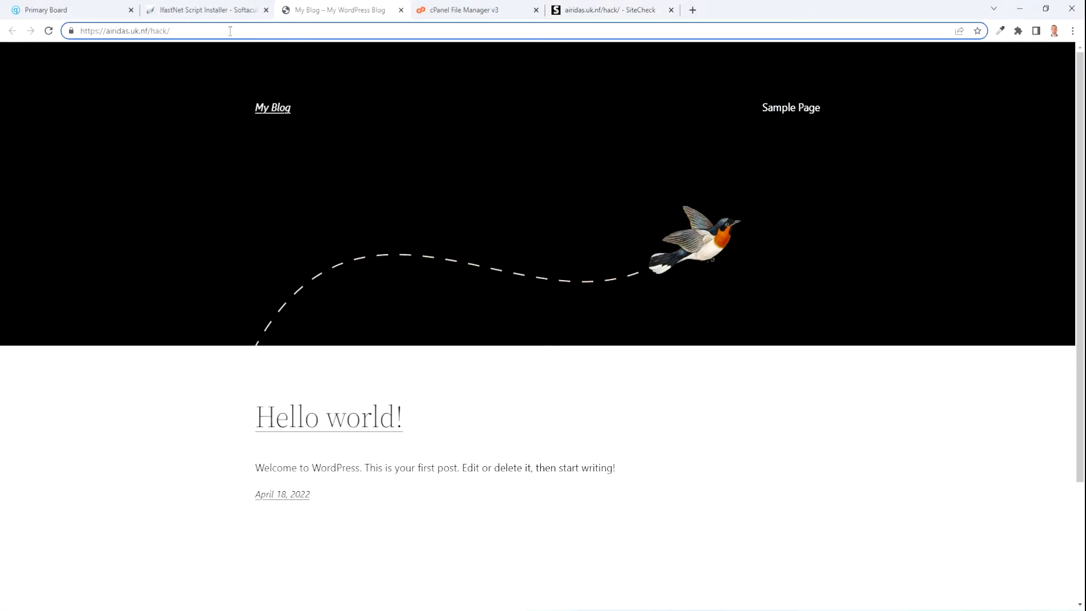
{"action": "type", "text": "admin"}
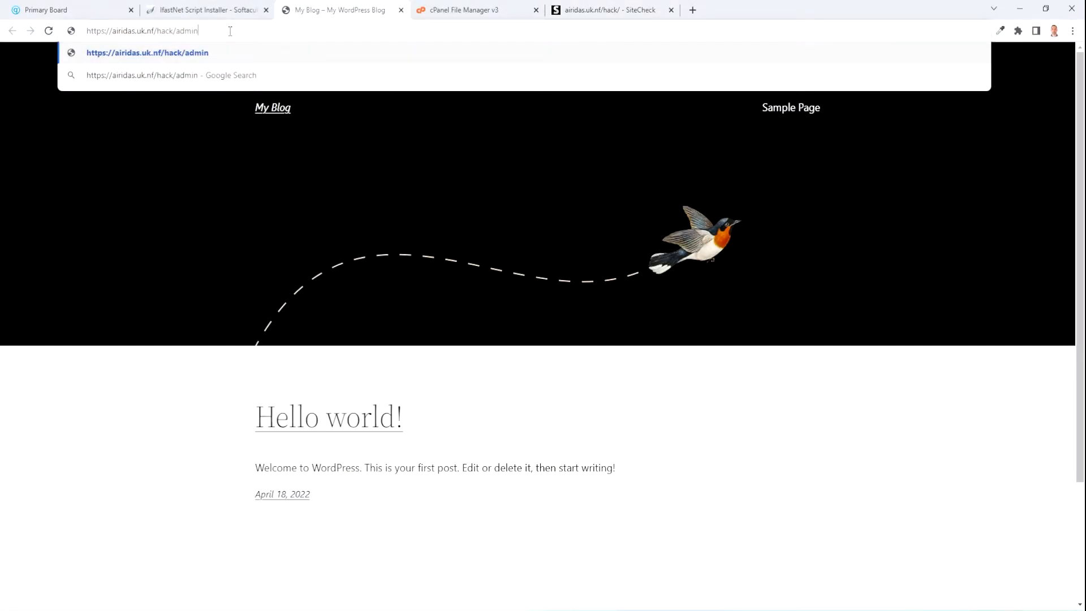
{"action": "key", "text": "Return"}
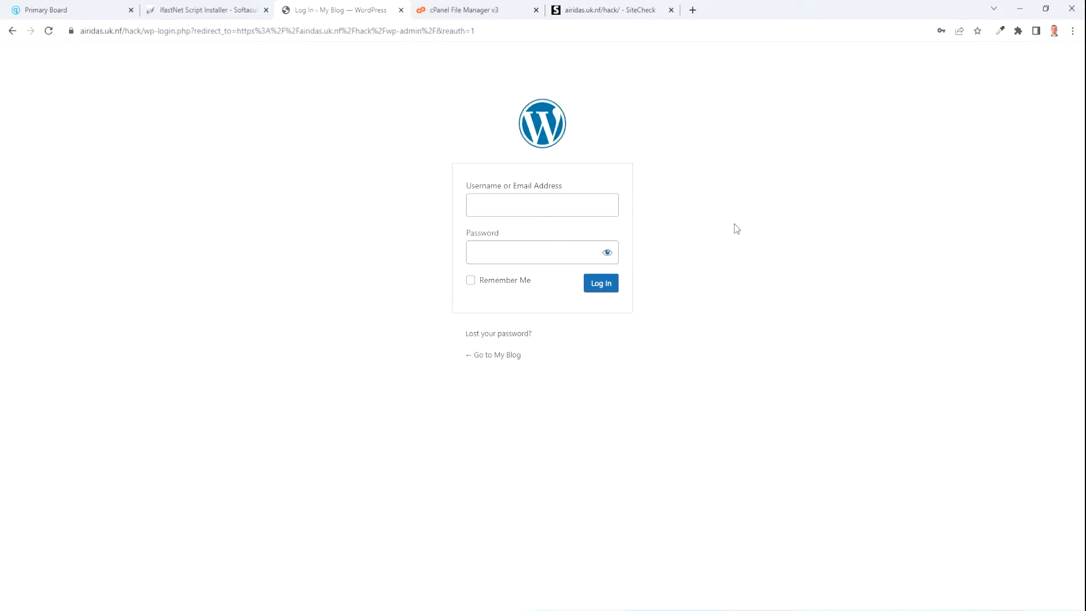
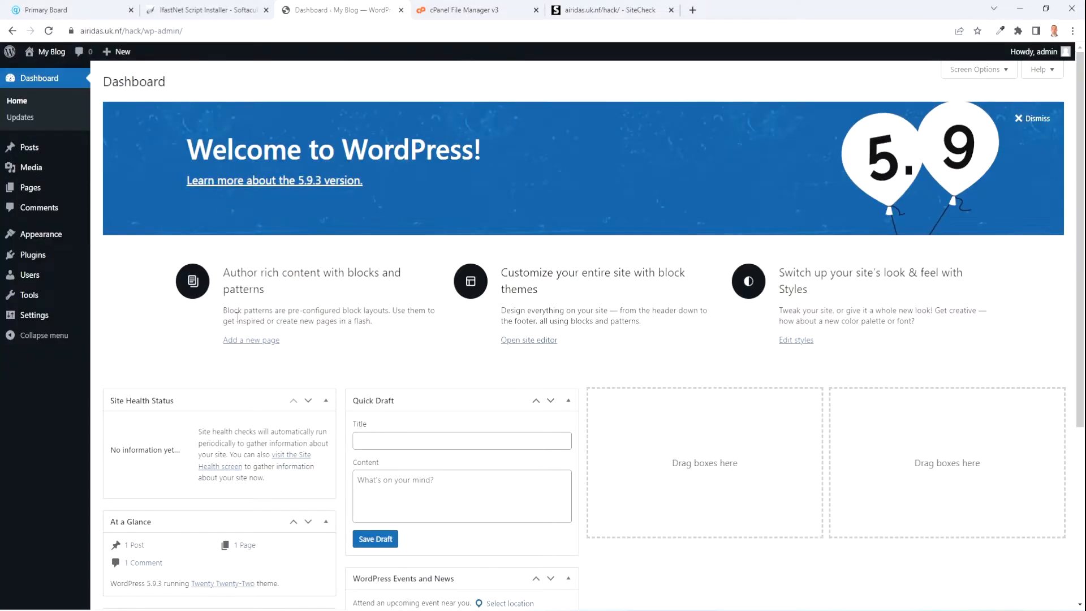
Find 'kadence' in the theme directory, install and activate the Kadence theme, and add Kadence Starter Templates.
{"action": "scroll", "coordinate": [251, 391], "scroll_direction": "down", "scroll_amount": 1}
{"action": "scroll", "coordinate": [250, 391], "scroll_direction": "up", "scroll_amount": 1}
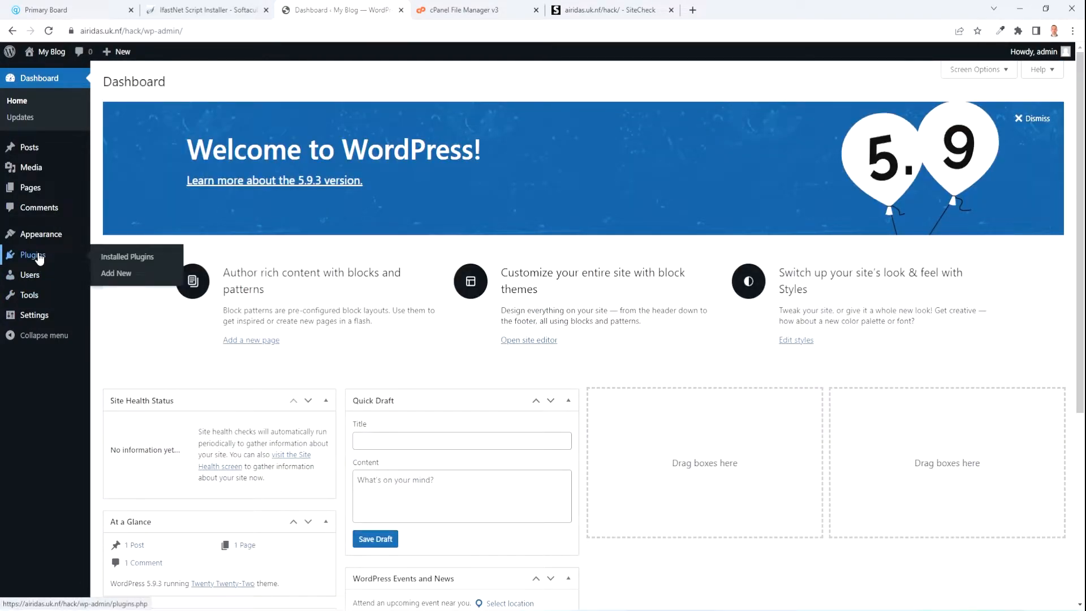
{"action": "left_click", "coordinate": [39, 235]}
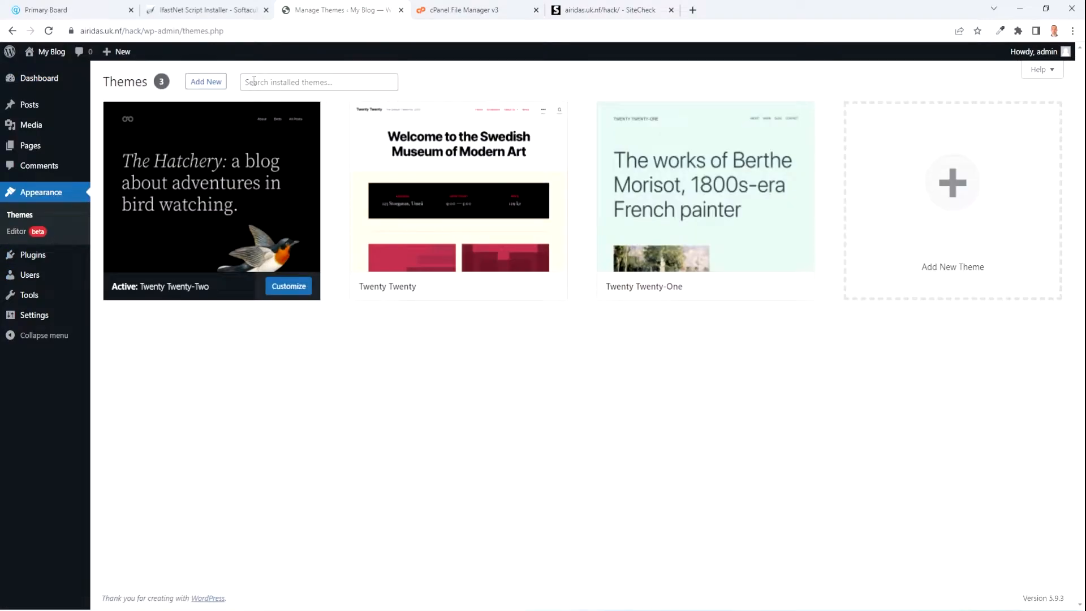
{"action": "left_click", "coordinate": [205, 81]}
{"action": "left_click", "coordinate": [982, 116]}
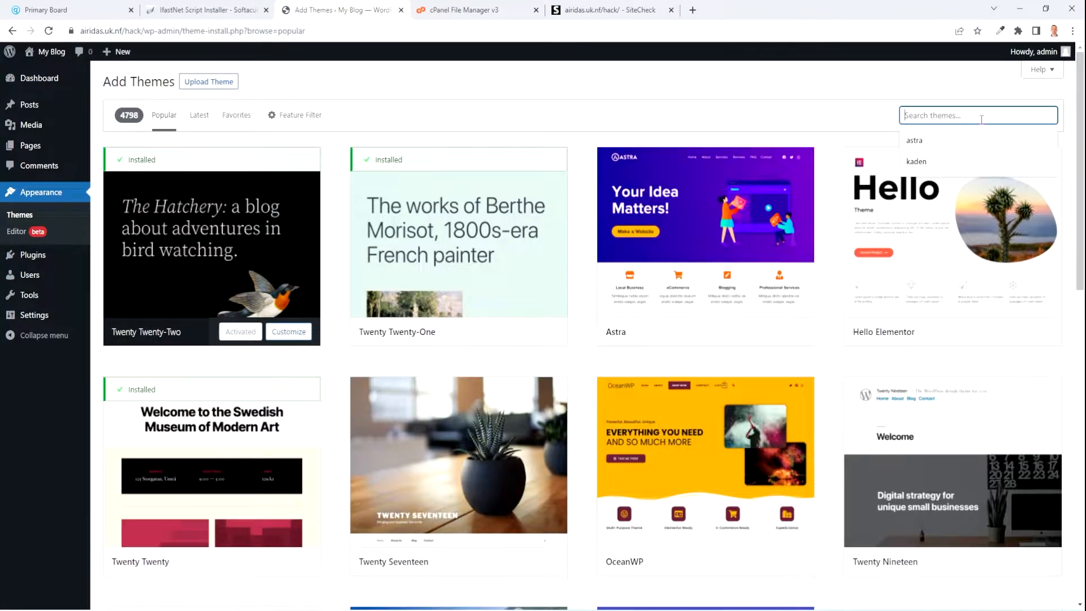
{"action": "type", "text": "kadence"}
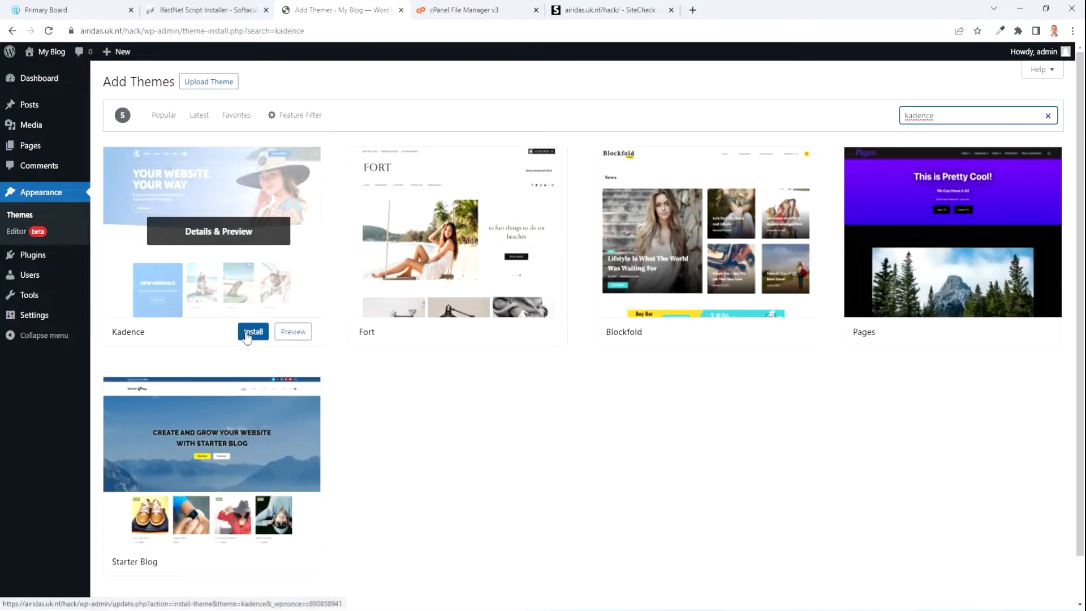
{"action": "left_click", "coordinate": [242, 332]}
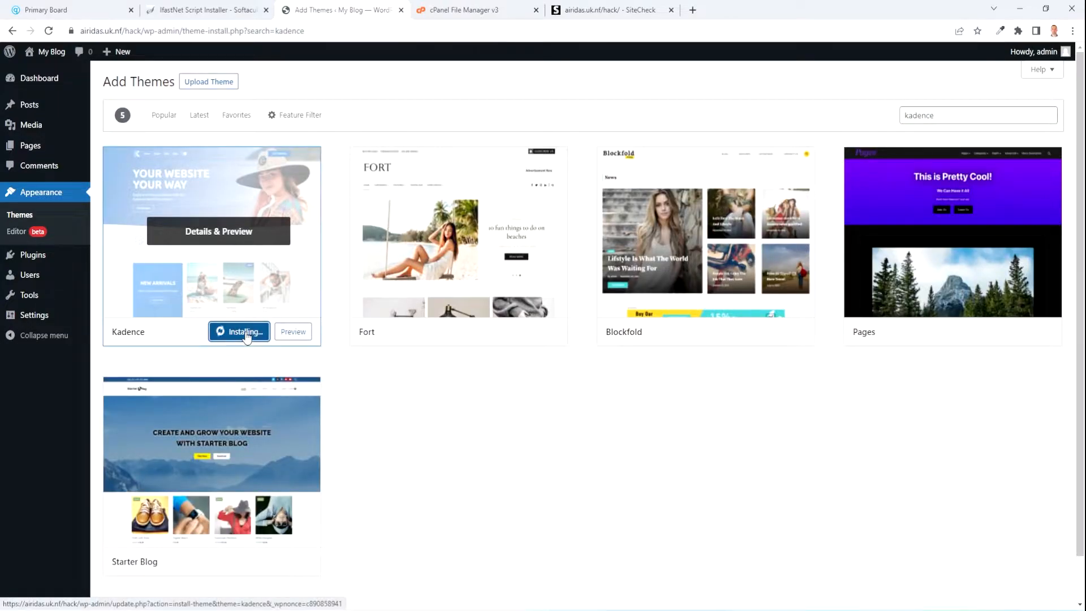
{"action": "left_click", "coordinate": [236, 332]}
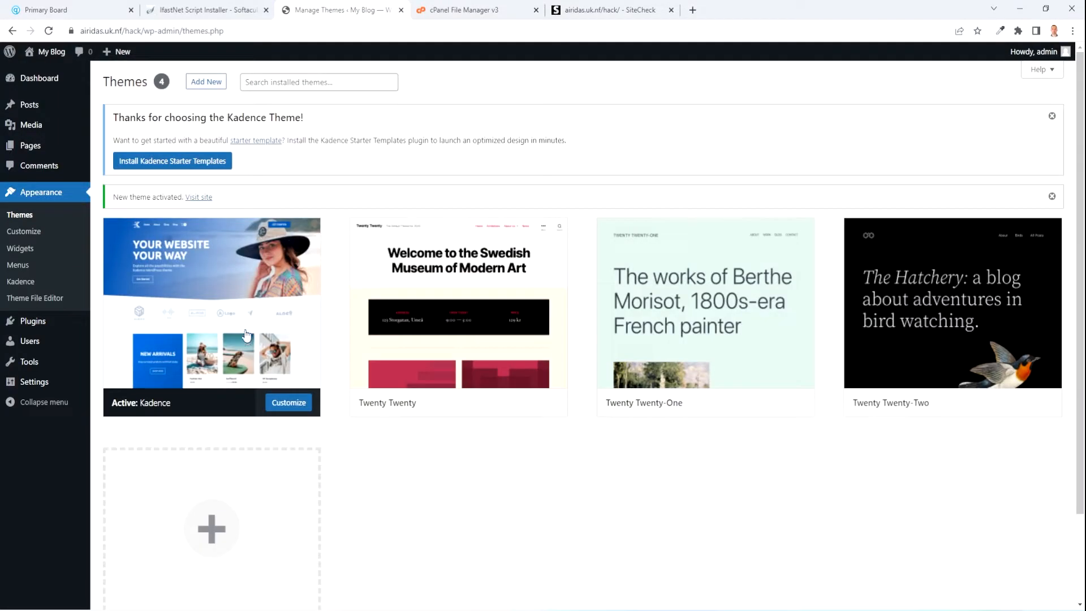
{"action": "left_click", "coordinate": [174, 161]}
Choose the Outdoor Shop starter template and select a Full Site import.
{"action": "scroll", "coordinate": [603, 346], "scroll_direction": "down", "scroll_amount": 4}
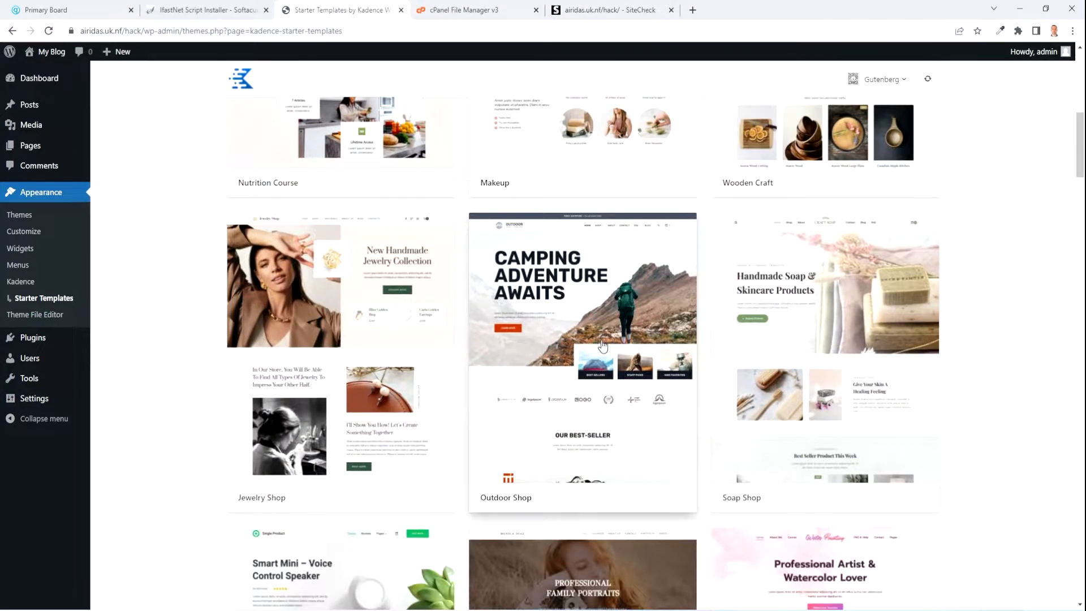
{"action": "left_click", "coordinate": [559, 288]}
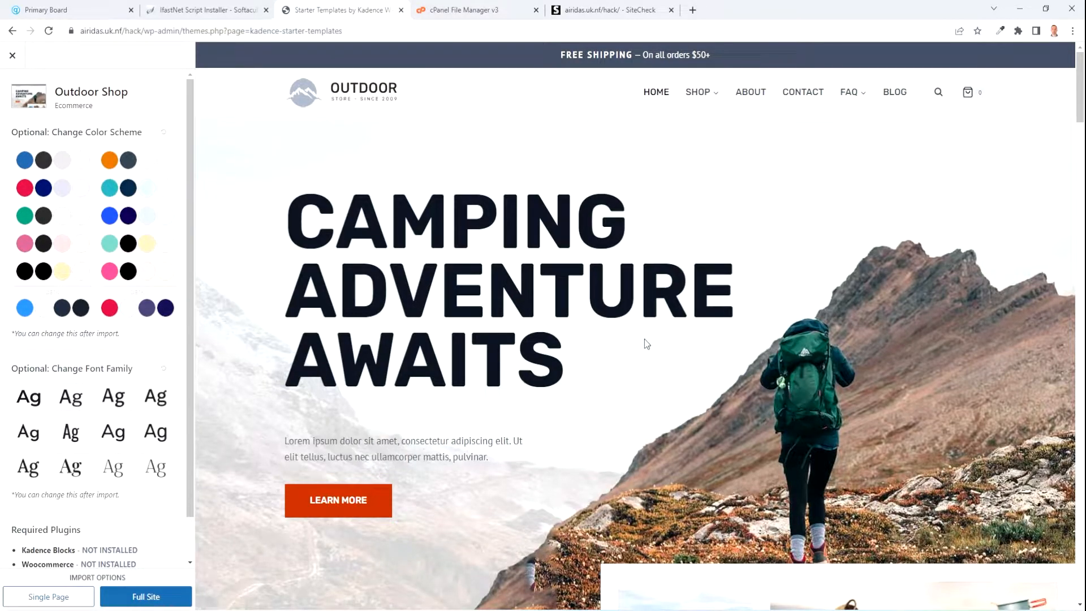
{"action": "scroll", "coordinate": [646, 343], "scroll_direction": "down", "scroll_amount": 10}
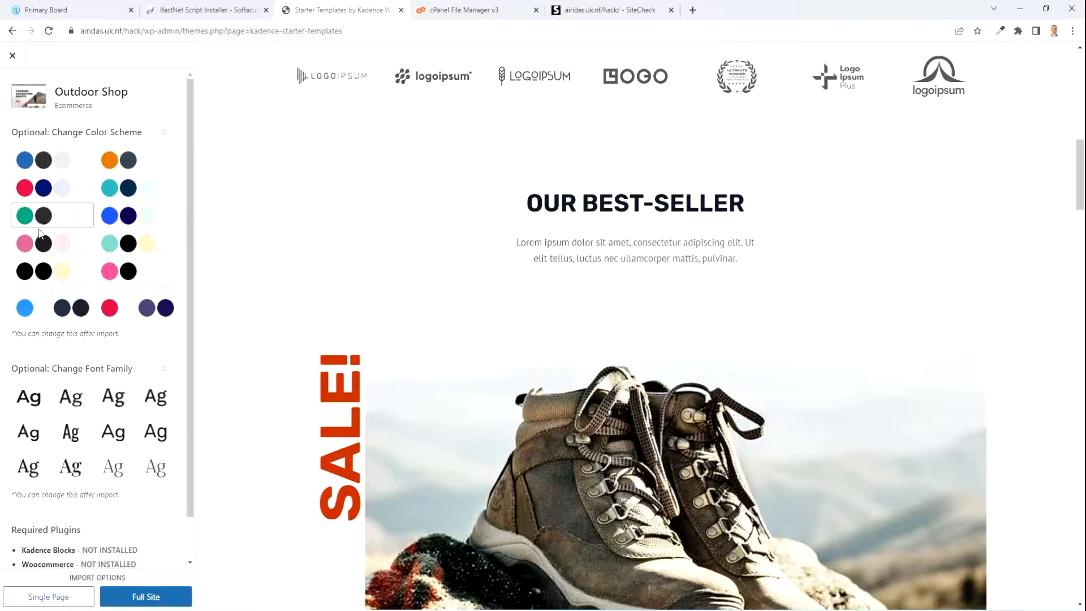
{"action": "scroll", "coordinate": [85, 400], "scroll_direction": "down", "scroll_amount": 1}
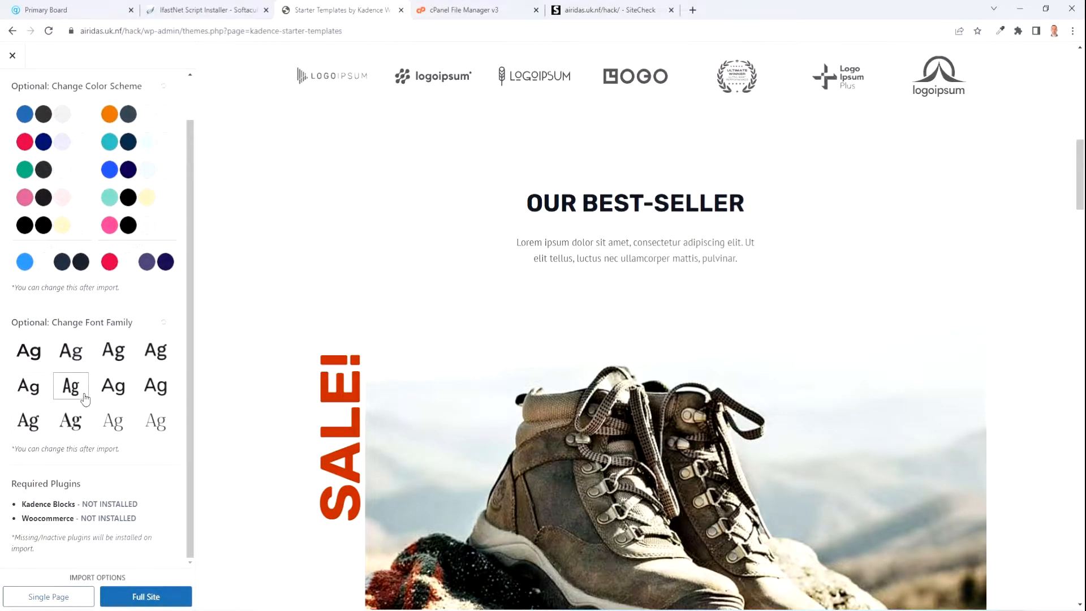
{"action": "left_click", "coordinate": [158, 603]}
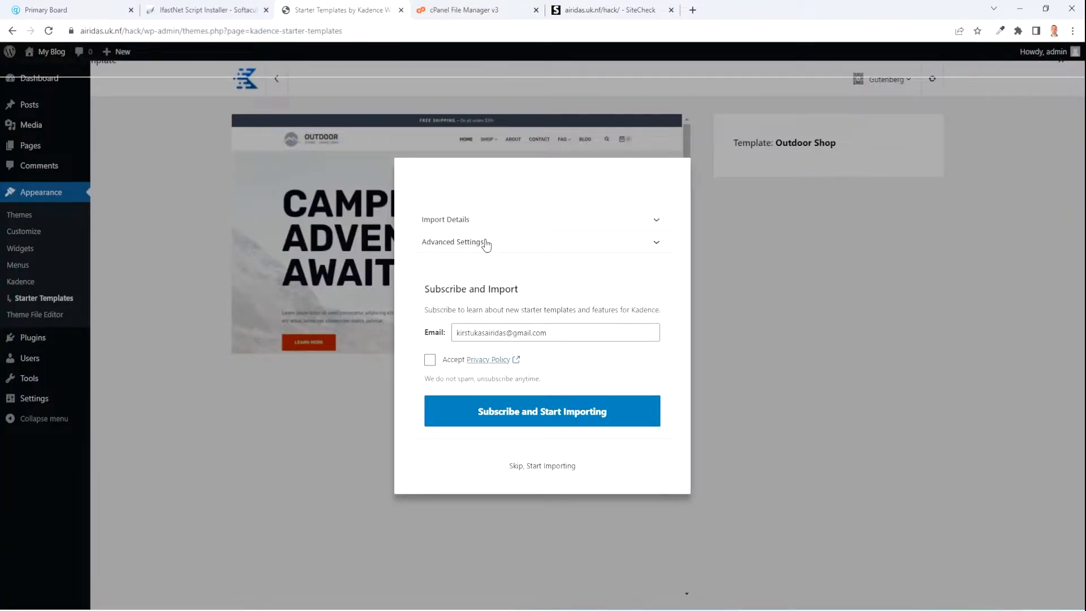
Review required plugins and advanced settings, accept the privacy policy, and start the import.
{"action": "left_click", "coordinate": [574, 222]}
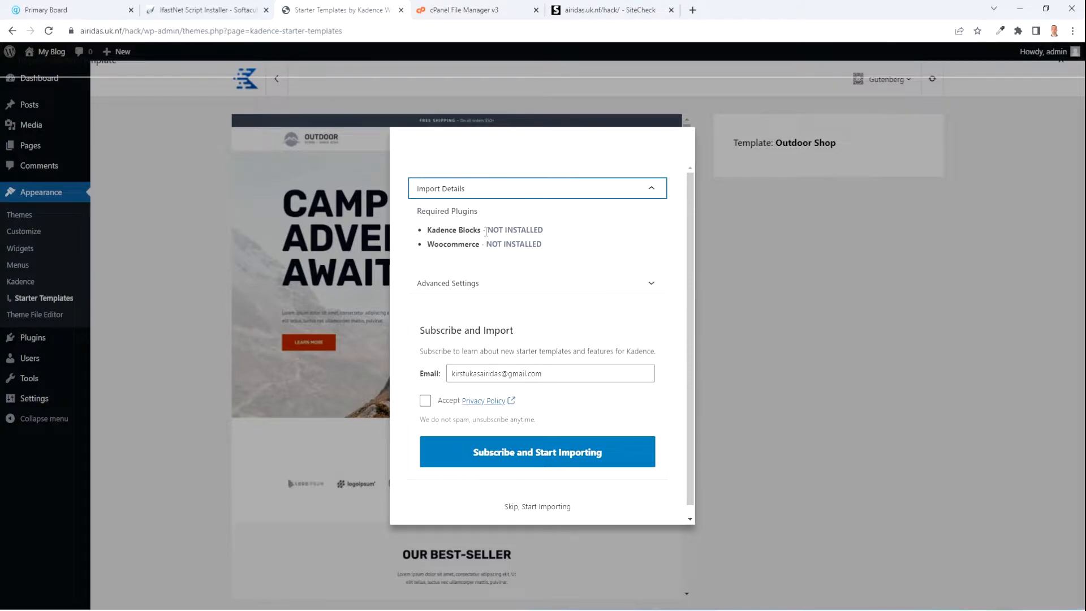
{"action": "left_click", "coordinate": [537, 288]}
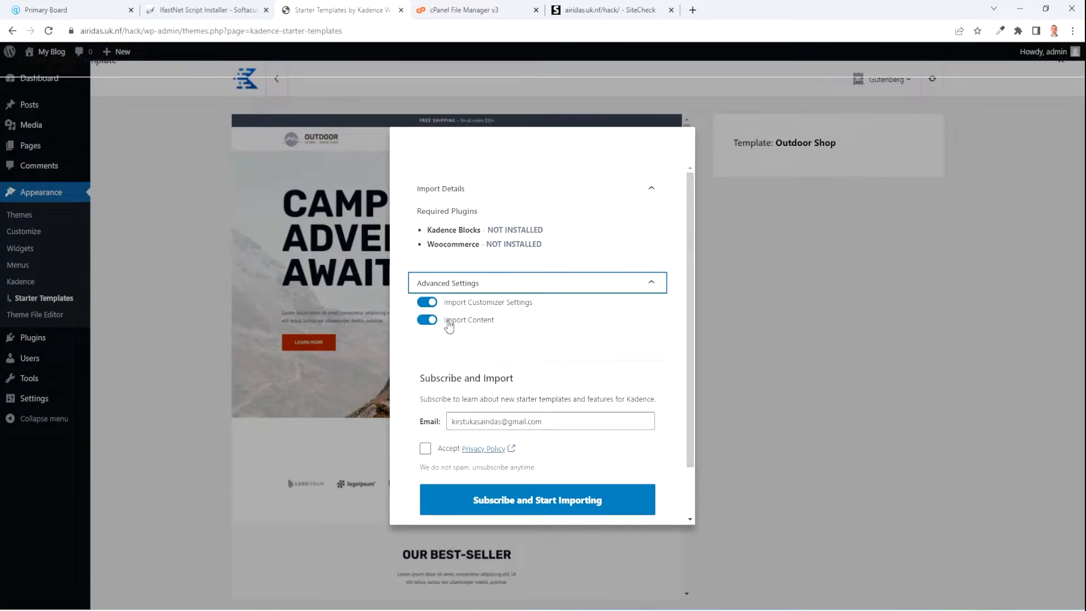
{"action": "scroll", "coordinate": [506, 323], "scroll_direction": "down", "scroll_amount": 1}
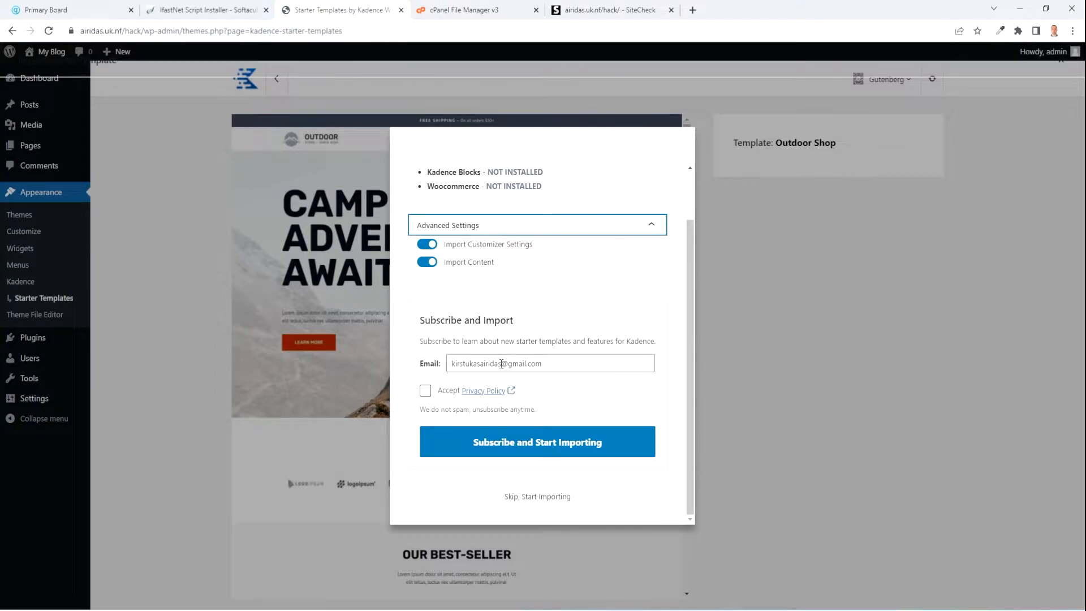
{"action": "left_click", "coordinate": [425, 390]}
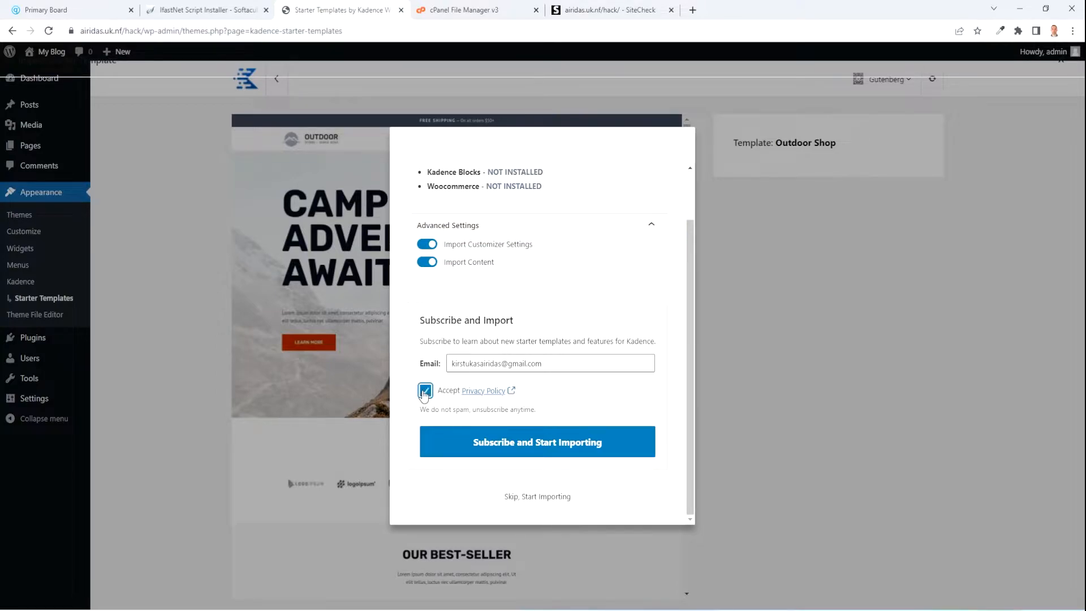
{"action": "left_click", "coordinate": [541, 445]}
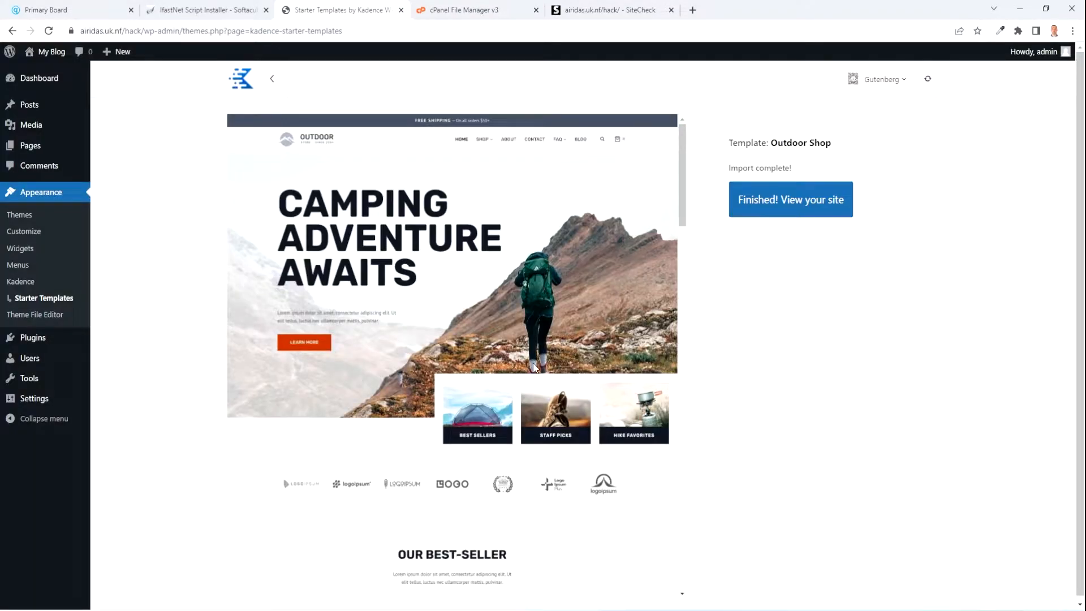
View the finished Outdoor Shop site and scroll through its home page.
{"action": "left_click", "coordinate": [802, 205]}
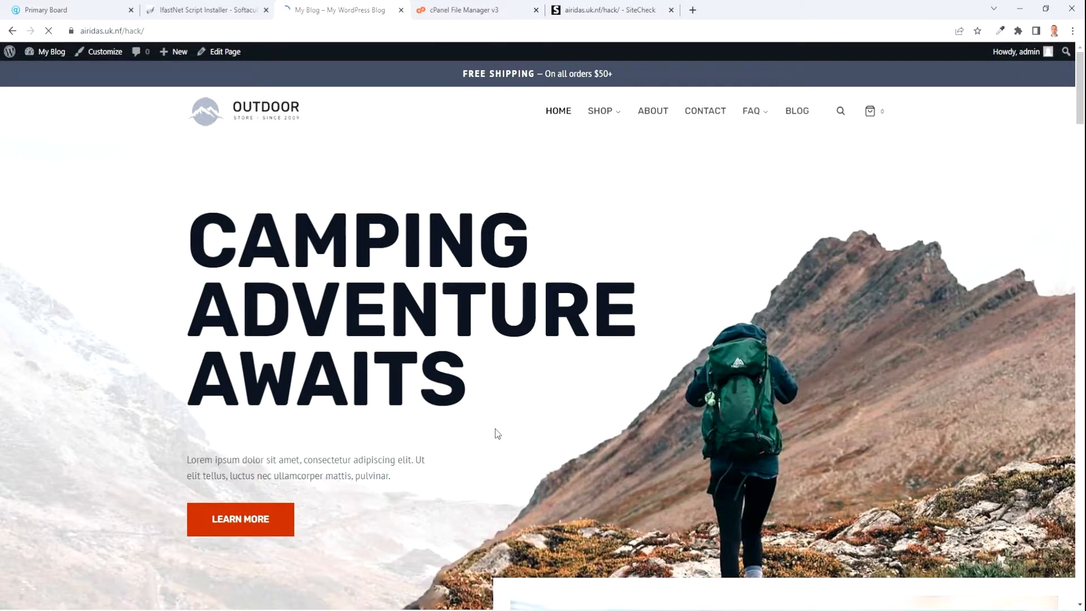
{"action": "scroll", "coordinate": [495, 431], "scroll_direction": "down", "scroll_amount": 9}
{"action": "scroll", "coordinate": [491, 423], "scroll_direction": "up", "scroll_amount": 4}
{"action": "scroll", "coordinate": [491, 423], "scroll_direction": "down", "scroll_amount": 12}
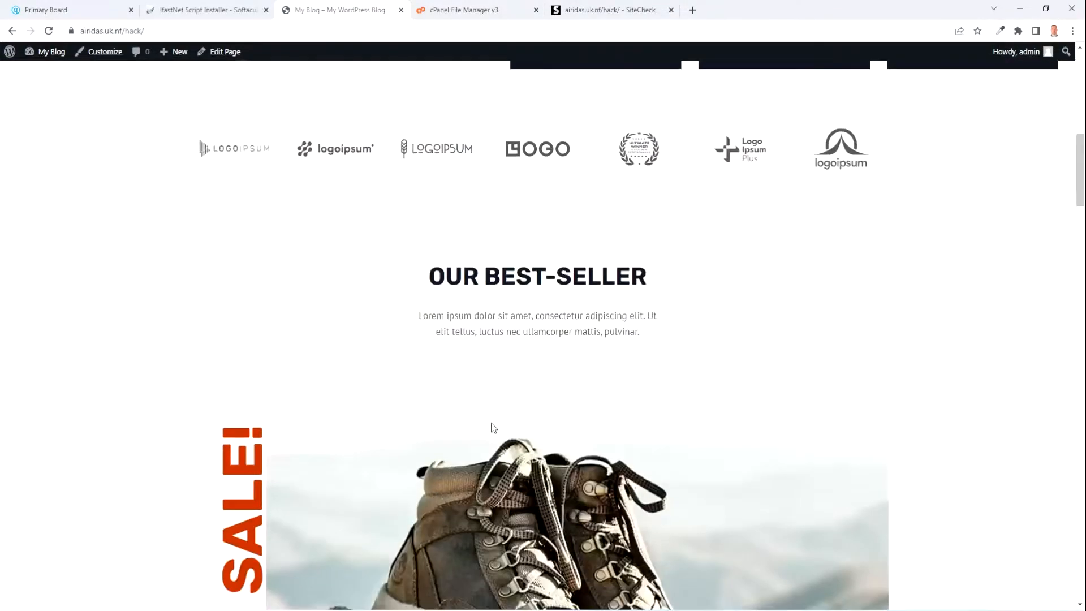
{"action": "scroll", "coordinate": [492, 422], "scroll_direction": "up", "scroll_amount": 8}
{"action": "scroll", "coordinate": [492, 423], "scroll_direction": "up", "scroll_amount": 10}
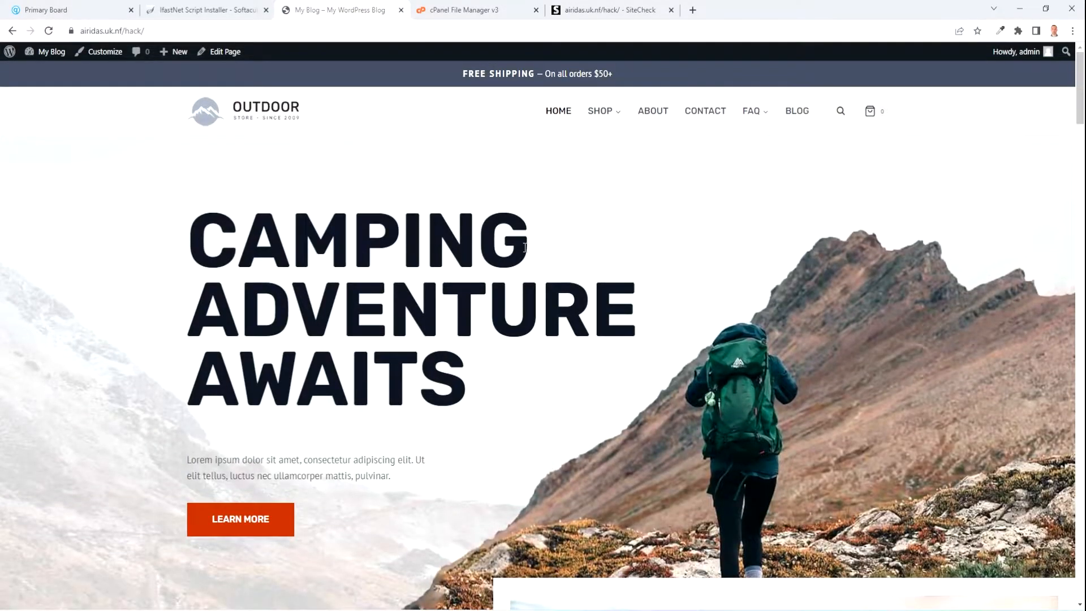
Browse the BLOG and SHOP pages, then re-scan the site in SiteCheck.
{"action": "left_click", "coordinate": [793, 112]}
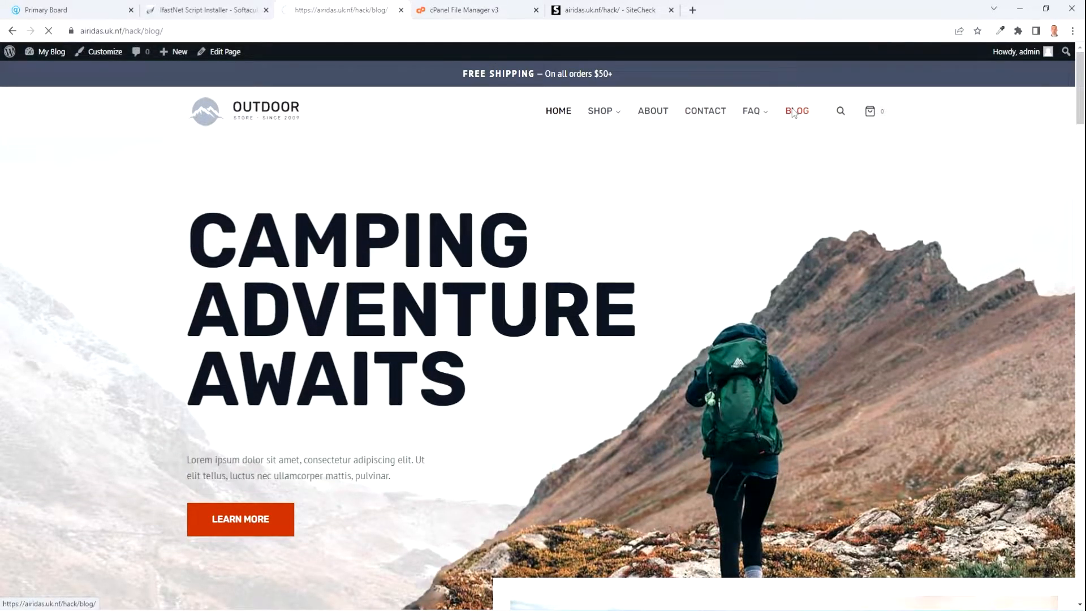
{"action": "left_click", "coordinate": [603, 113]}
{"action": "scroll", "coordinate": [577, 303], "scroll_direction": "down", "scroll_amount": 9}
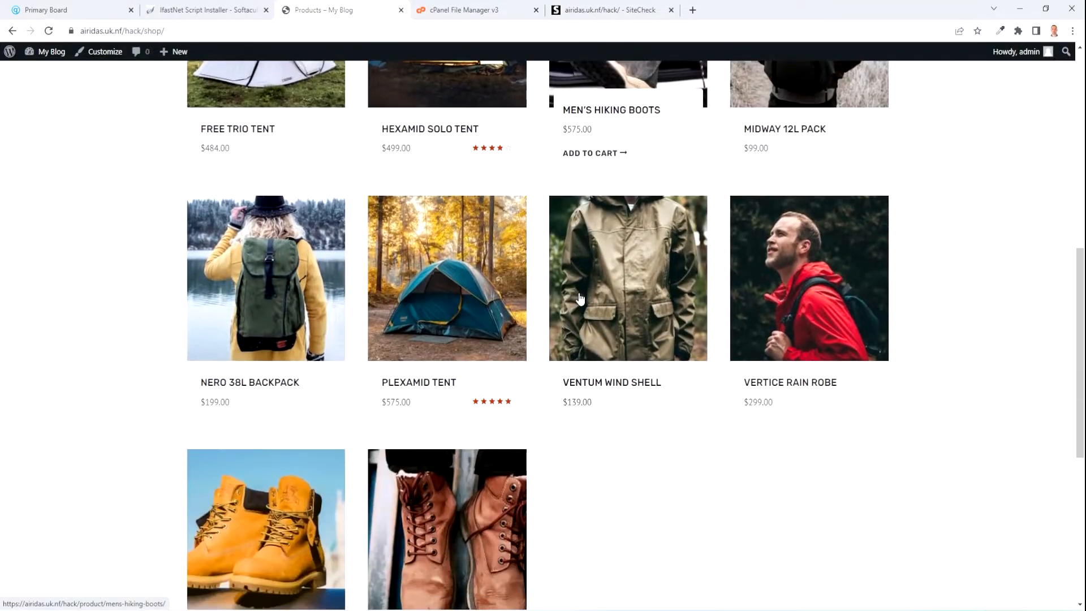
{"action": "scroll", "coordinate": [578, 304], "scroll_direction": "up", "scroll_amount": 6}
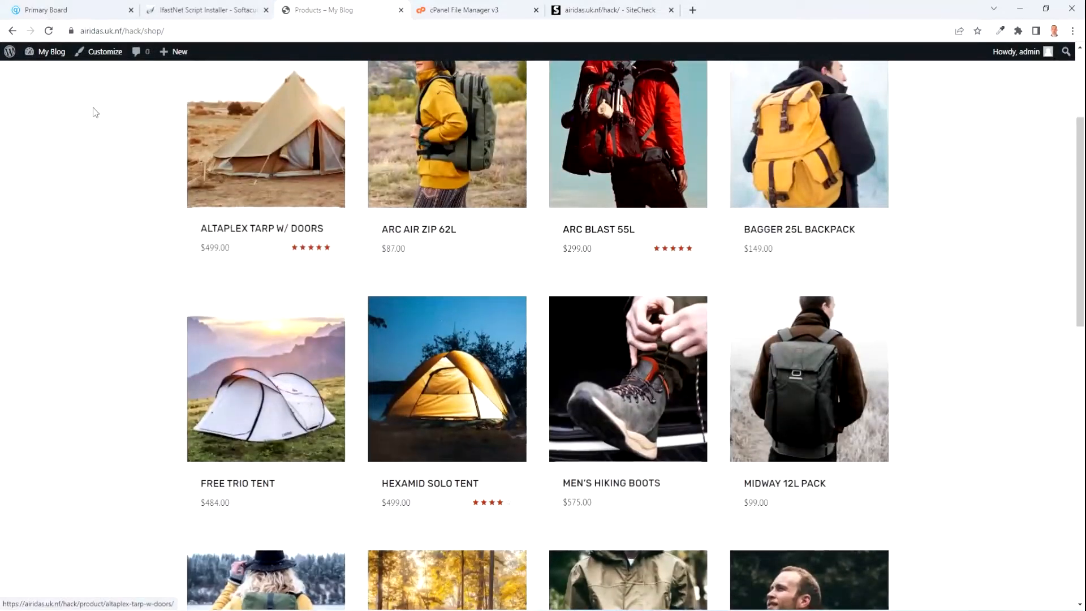
{"action": "scroll", "coordinate": [518, 261], "scroll_direction": "down", "scroll_amount": 10}
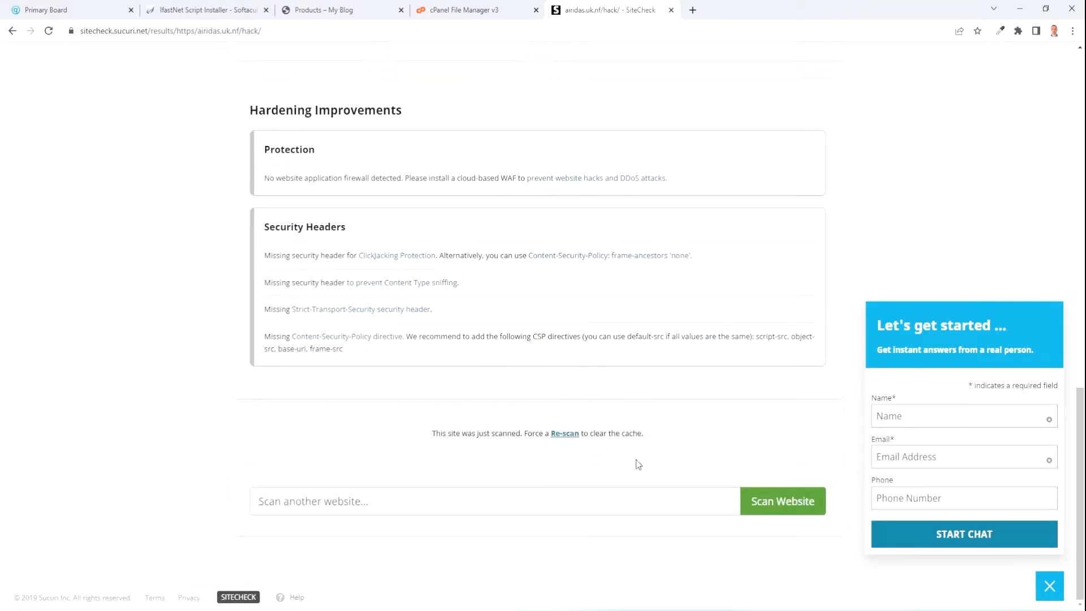
{"action": "left_click", "coordinate": [563, 433]}
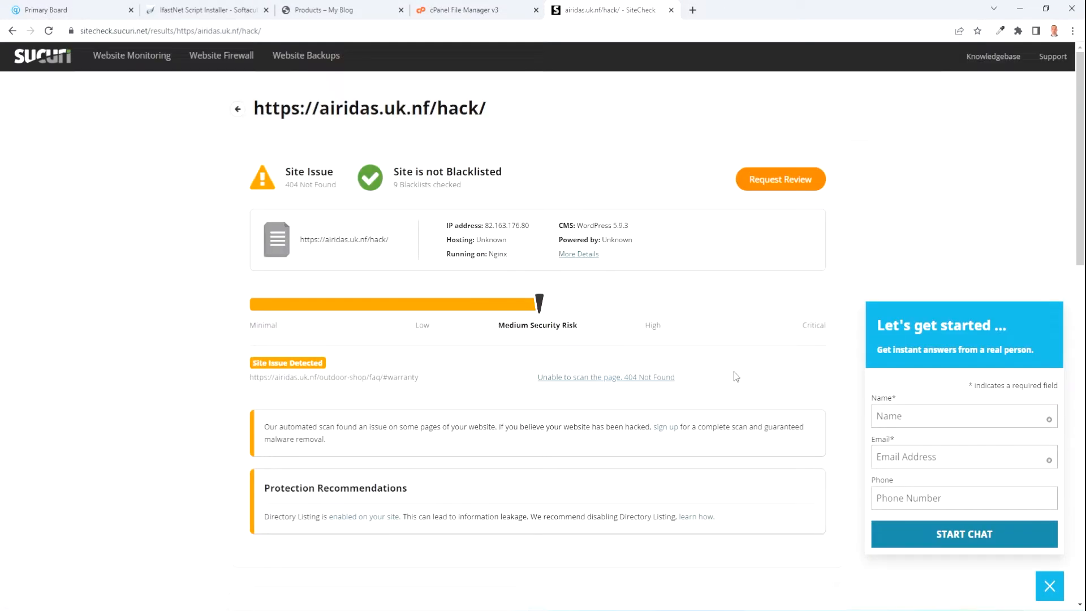
Review the re-scan's Medium Security Risk and 404 issue, then return to the shop page.
{"action": "scroll", "coordinate": [538, 298], "scroll_direction": "down", "scroll_amount": 2}
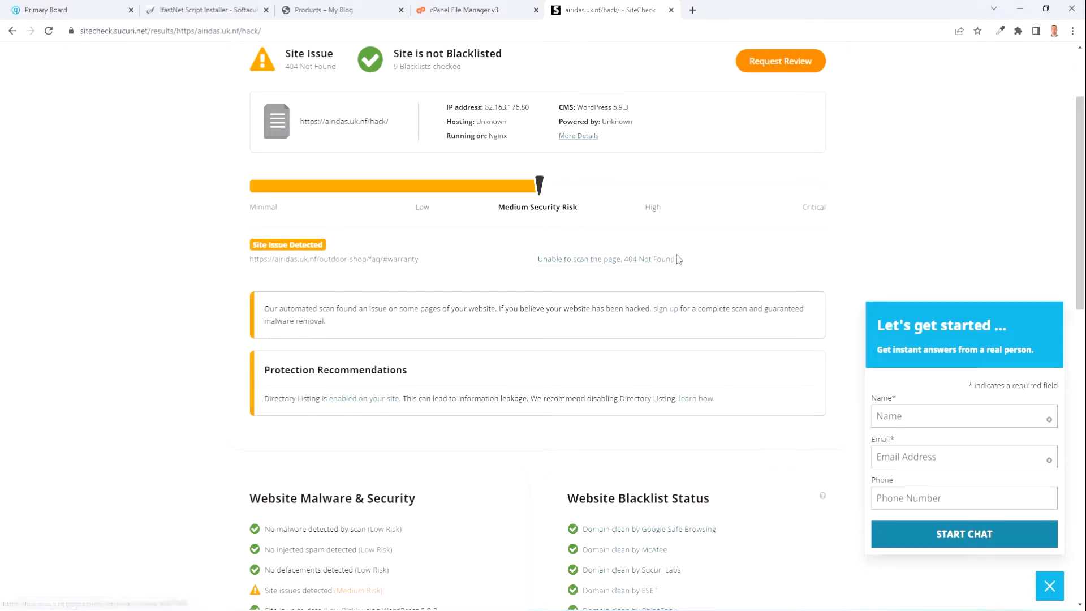
{"action": "scroll", "coordinate": [717, 415], "scroll_direction": "up", "scroll_amount": 2}
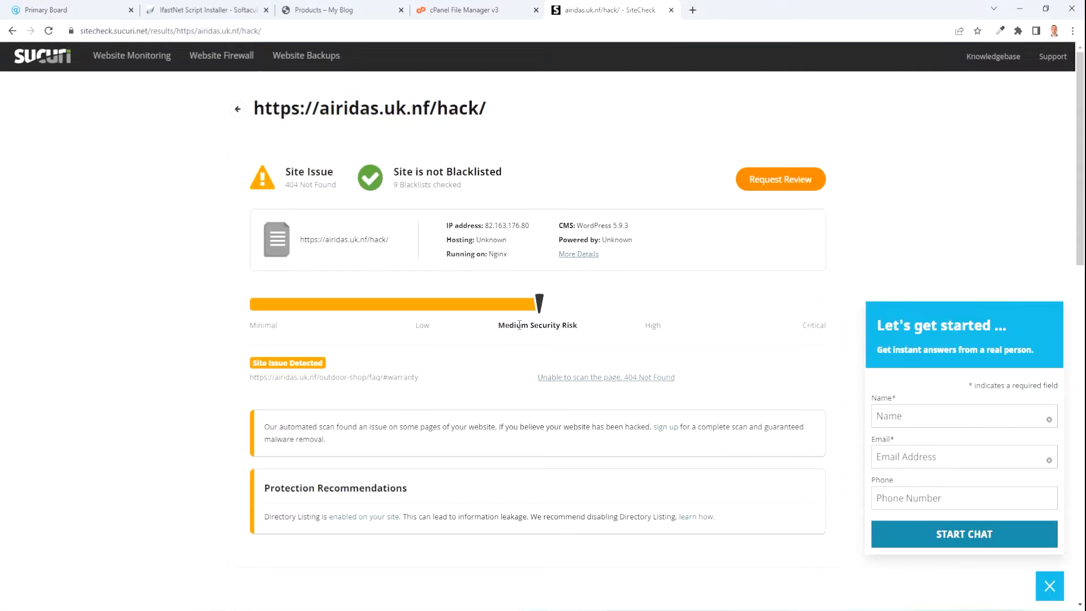
{"action": "left_click", "coordinate": [325, 9]}
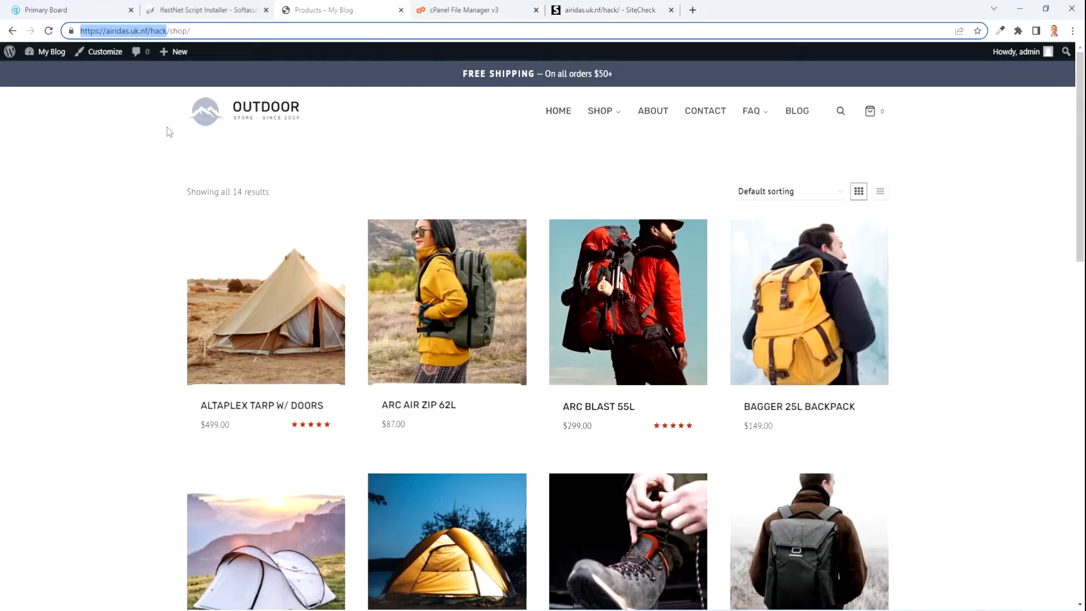
Search the plugin directory for 'itheme', then install and activate iThemes Security.
{"action": "mouse_move", "coordinate": [48, 52]}
{"action": "left_click", "coordinate": [37, 75]}
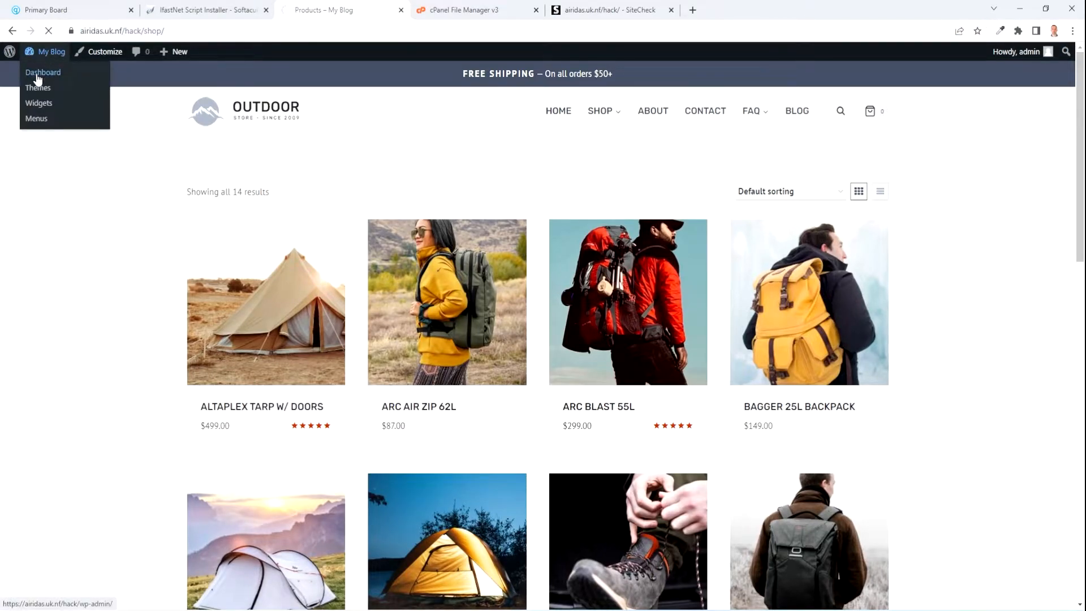
{"action": "mouse_move", "coordinate": [32, 346]}
{"action": "left_click", "coordinate": [116, 361]}
{"action": "left_click", "coordinate": [923, 116]}
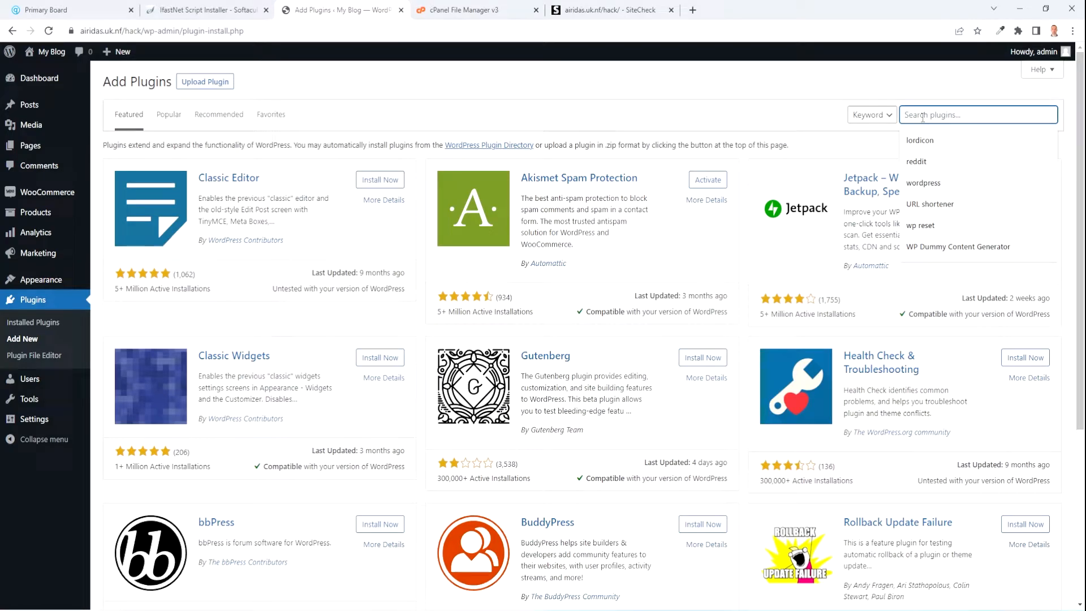
{"action": "type", "text": "itheme"}
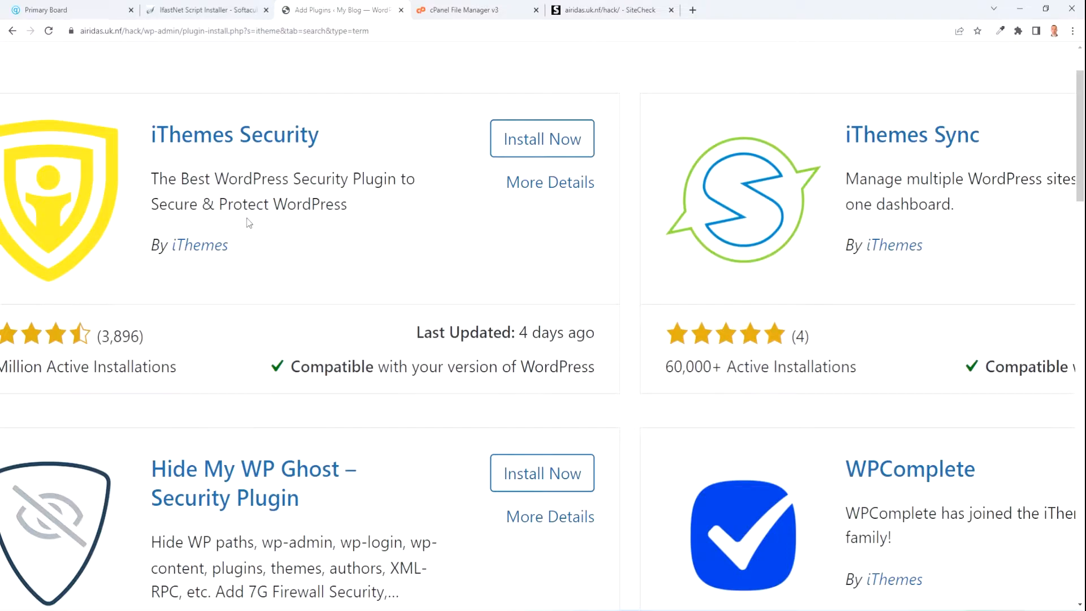
{"action": "left_click", "coordinate": [566, 139]}
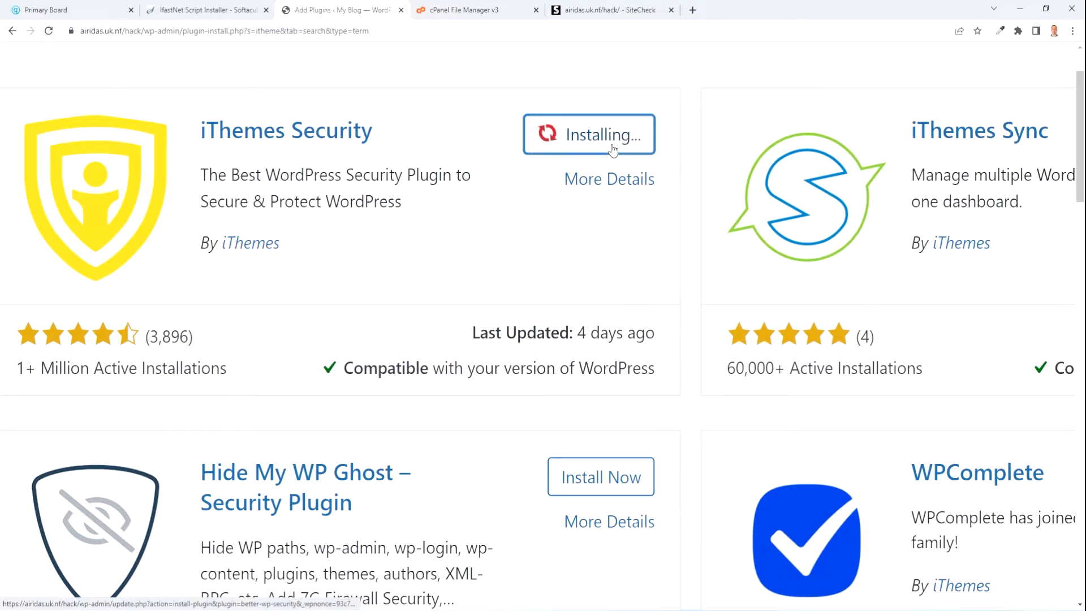
{"action": "left_click", "coordinate": [596, 138]}
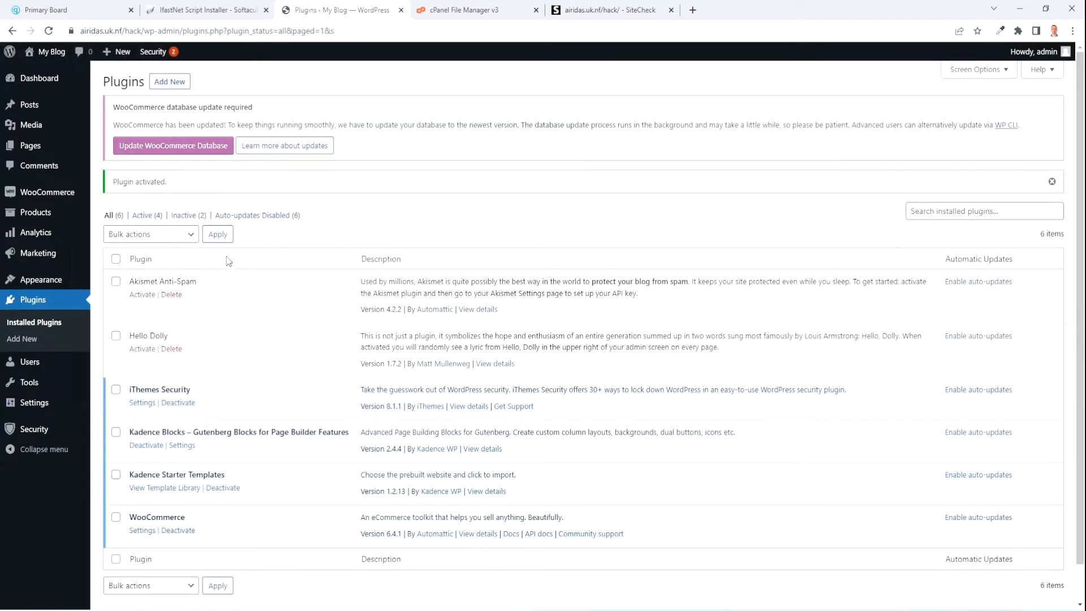
{"action": "mouse_move", "coordinate": [48, 431]}
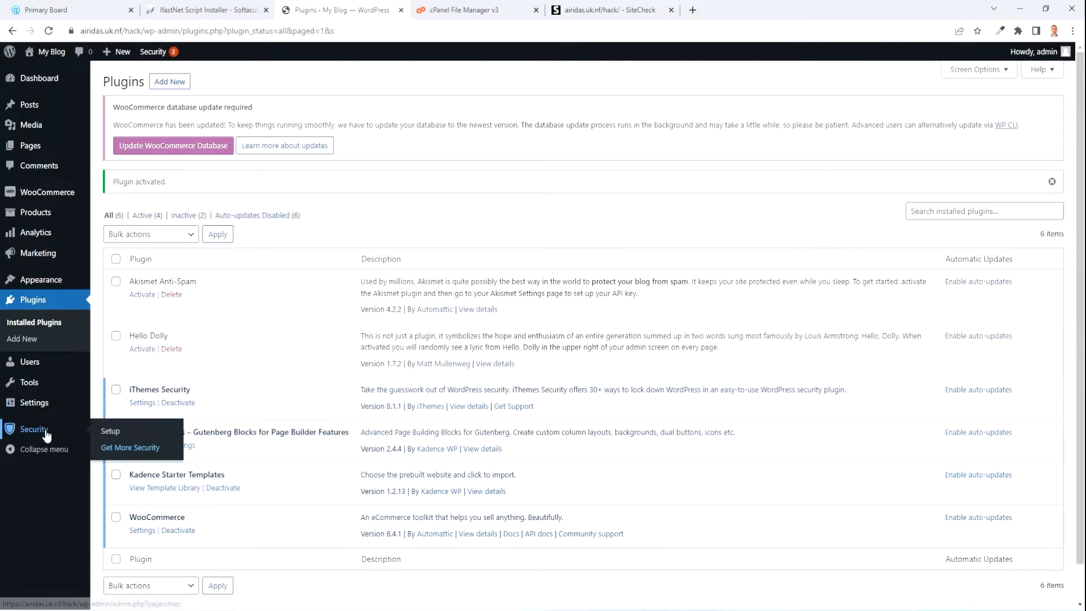
Start the security setup as an eCommerce site built for a client, with admin as client user.
{"action": "left_click", "coordinate": [113, 434]}
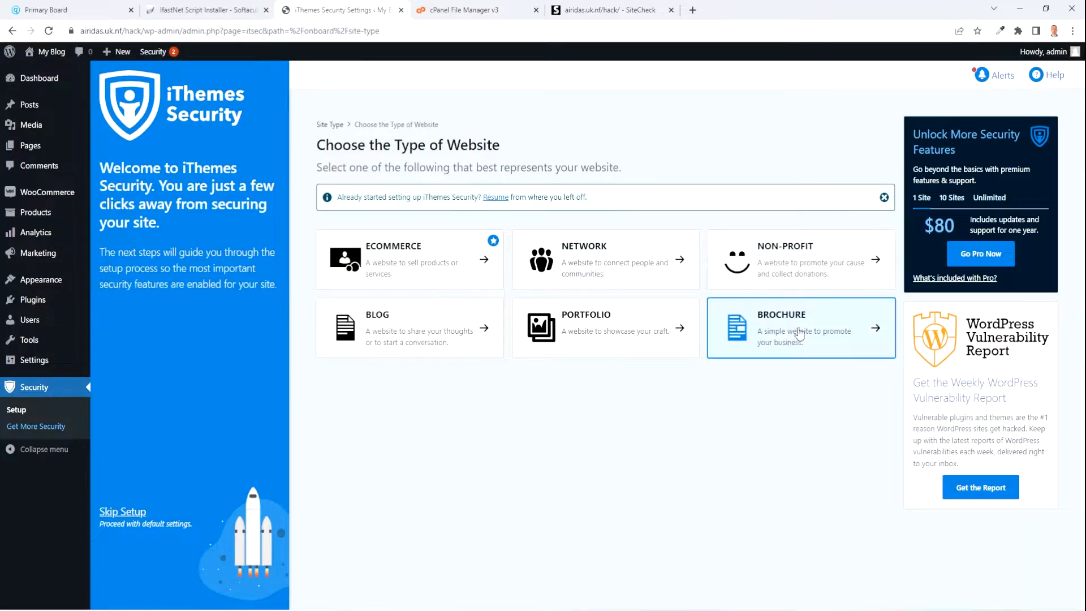
{"action": "left_click", "coordinate": [477, 272]}
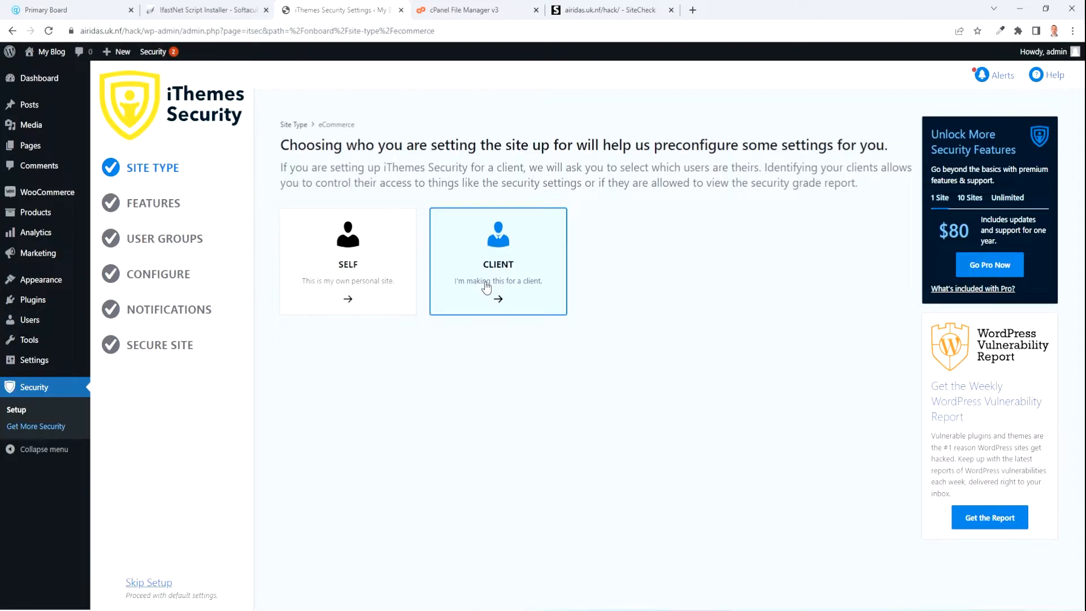
{"action": "left_click", "coordinate": [511, 290]}
{"action": "left_click", "coordinate": [493, 251]}
{"action": "left_click", "coordinate": [497, 277]}
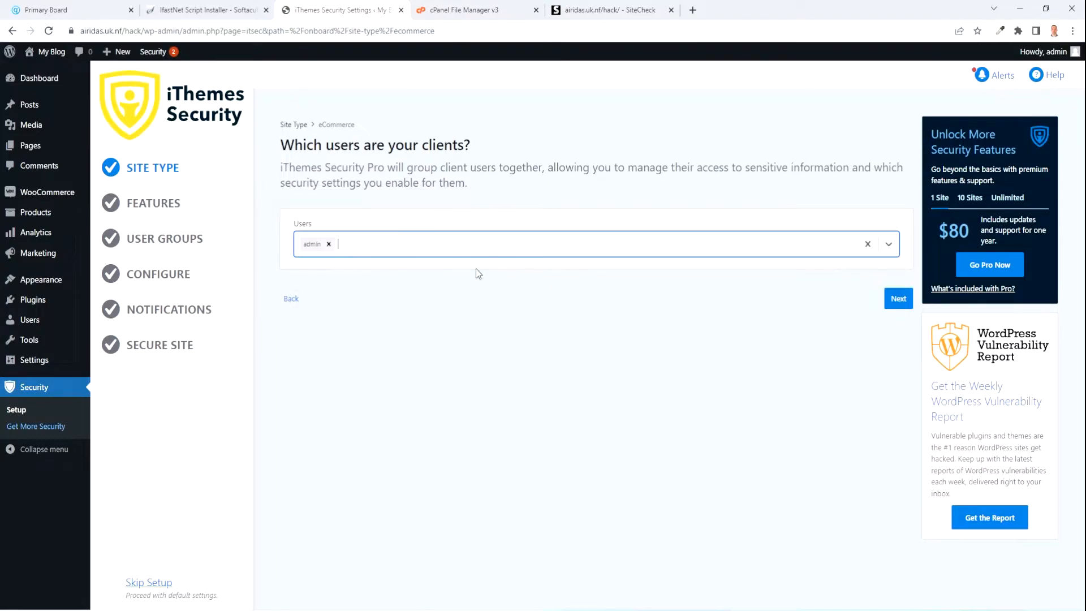
{"action": "left_click", "coordinate": [901, 304]}
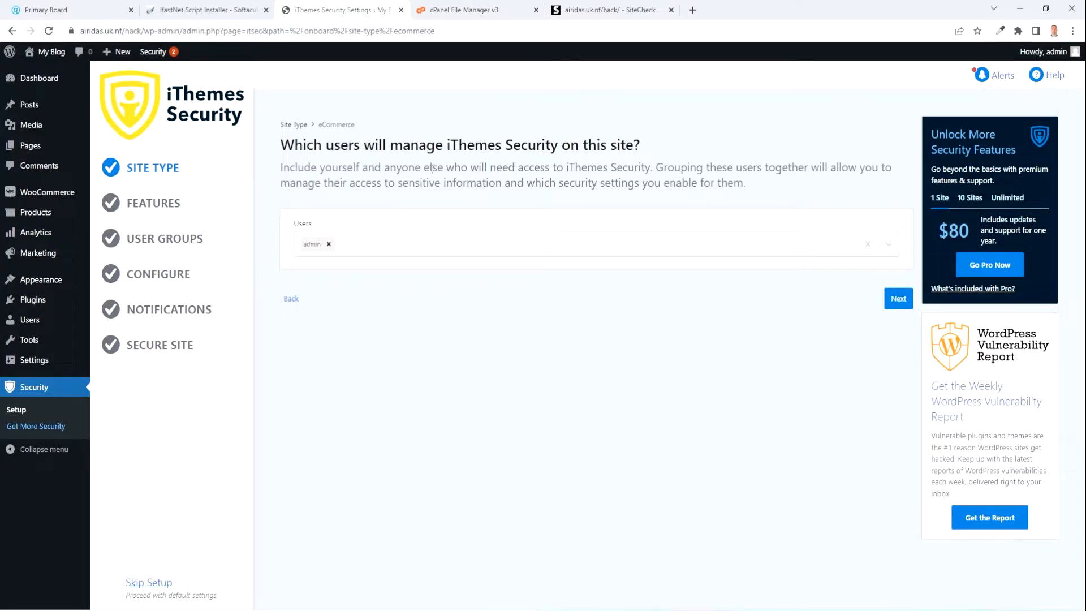
{"action": "left_click", "coordinate": [897, 299]}
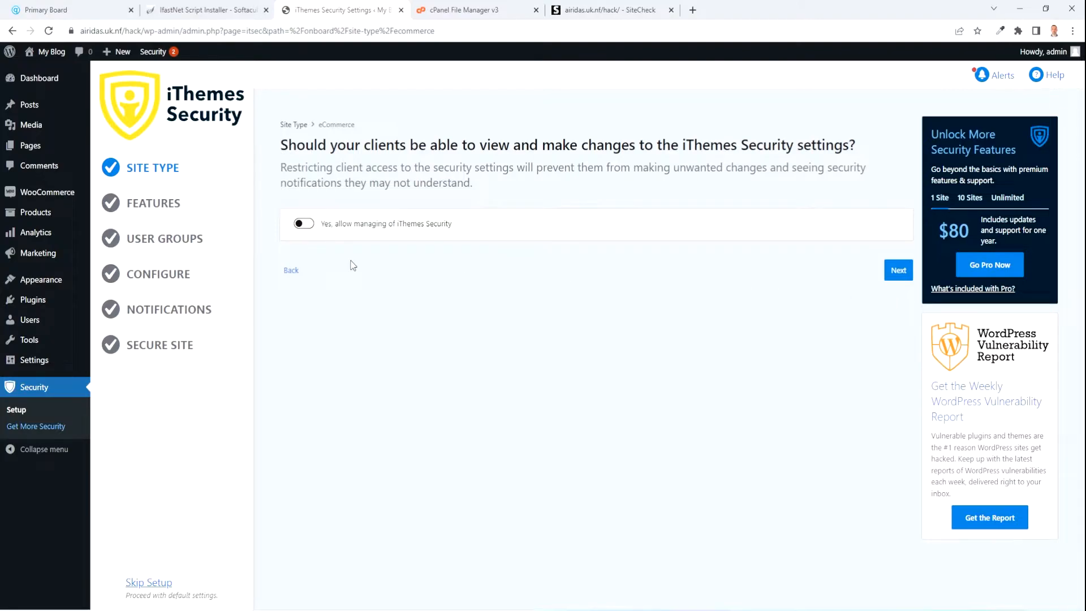
Keep clients from managing iThemes Security.
{"action": "mouse_move", "coordinate": [32, 328]}
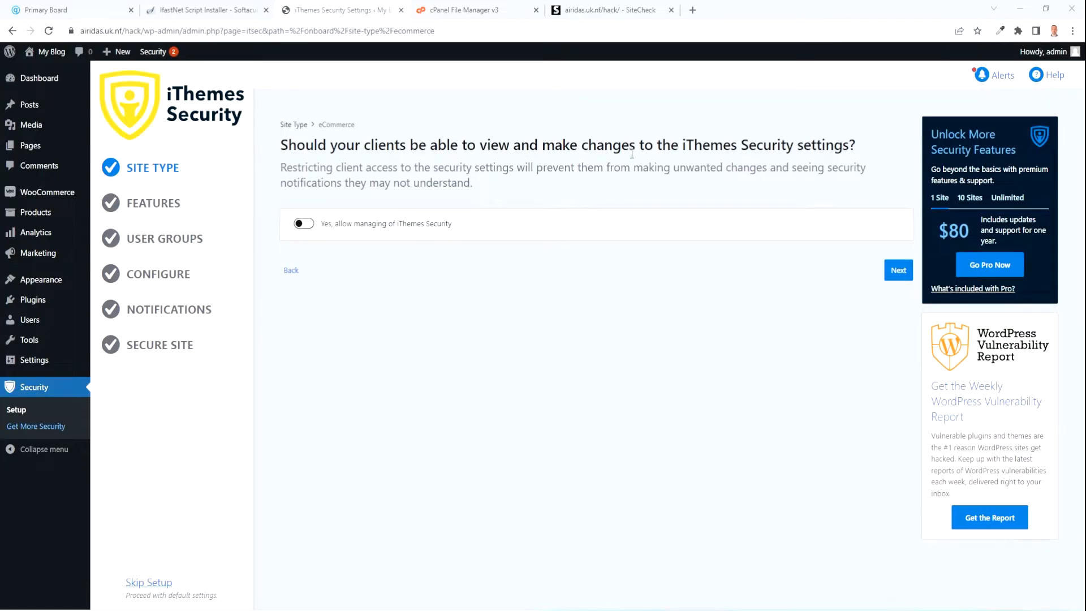
{"action": "left_click", "coordinate": [313, 224]}
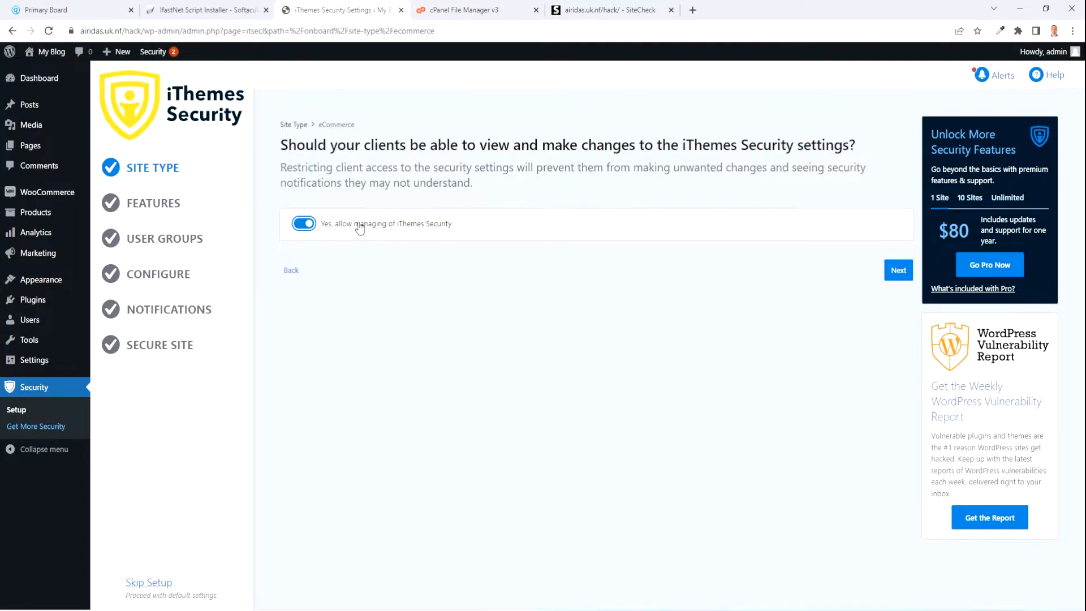
{"action": "left_click", "coordinate": [303, 227]}
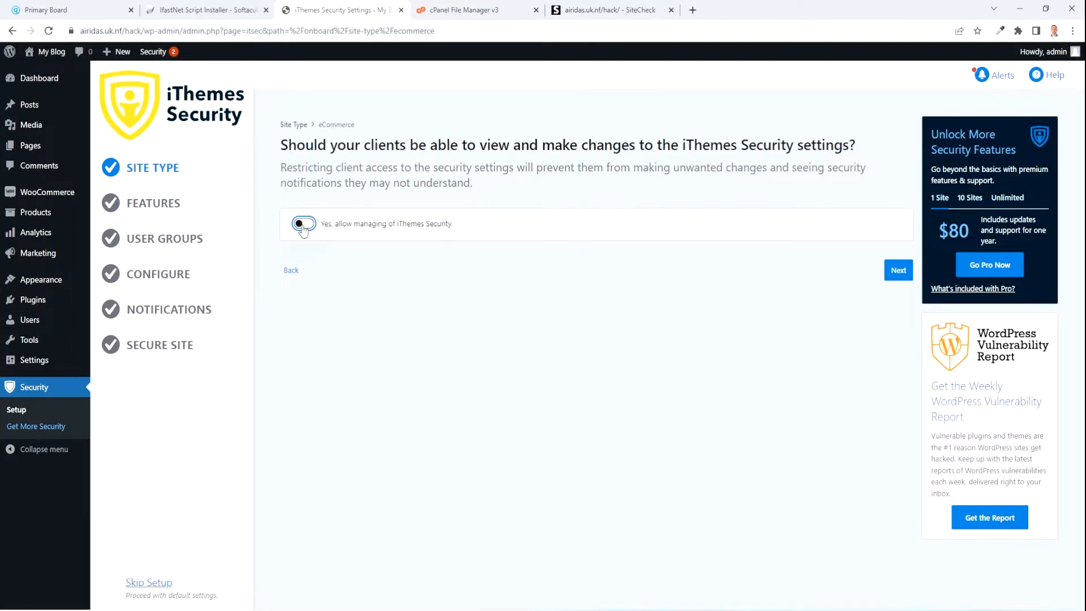
{"action": "left_click", "coordinate": [898, 271]}
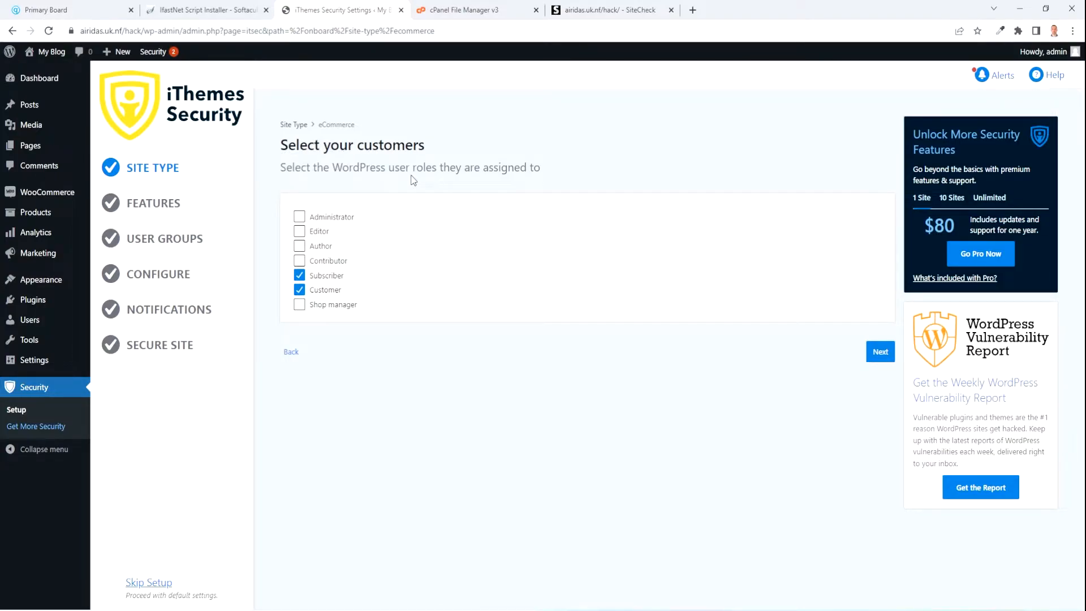
Mark four user roles as customer roles.
{"action": "left_click", "coordinate": [300, 306]}
{"action": "left_click", "coordinate": [299, 261]}
{"action": "left_click", "coordinate": [300, 246]}
{"action": "left_click", "coordinate": [300, 232]}
{"action": "left_click", "coordinate": [882, 353]}
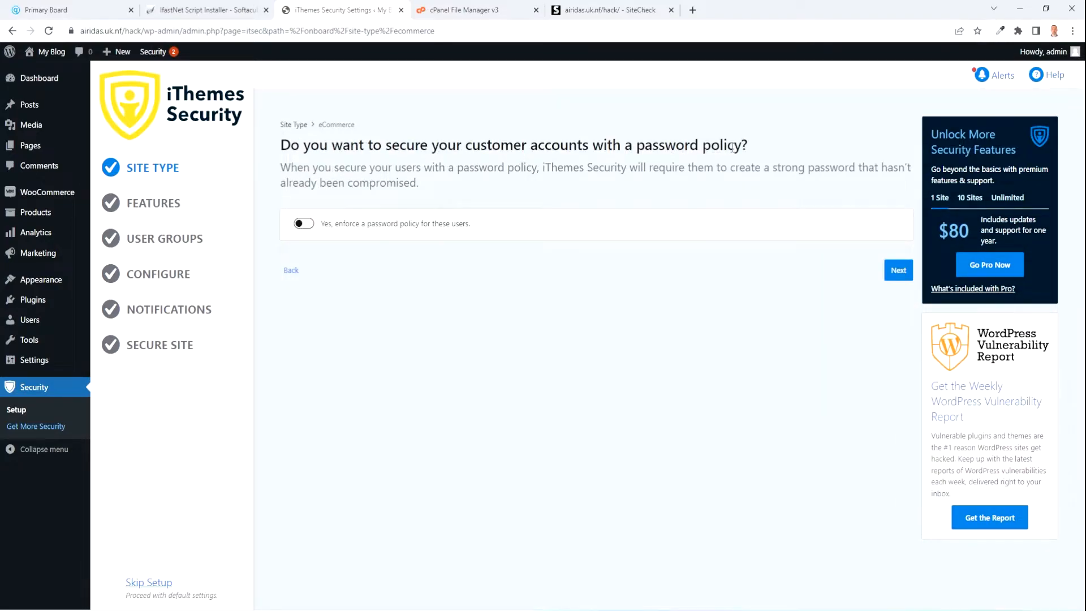
Enforce a password policy for customer accounts.
{"action": "left_click", "coordinate": [309, 228]}
{"action": "left_click", "coordinate": [309, 227]}
{"action": "left_click", "coordinate": [308, 226]}
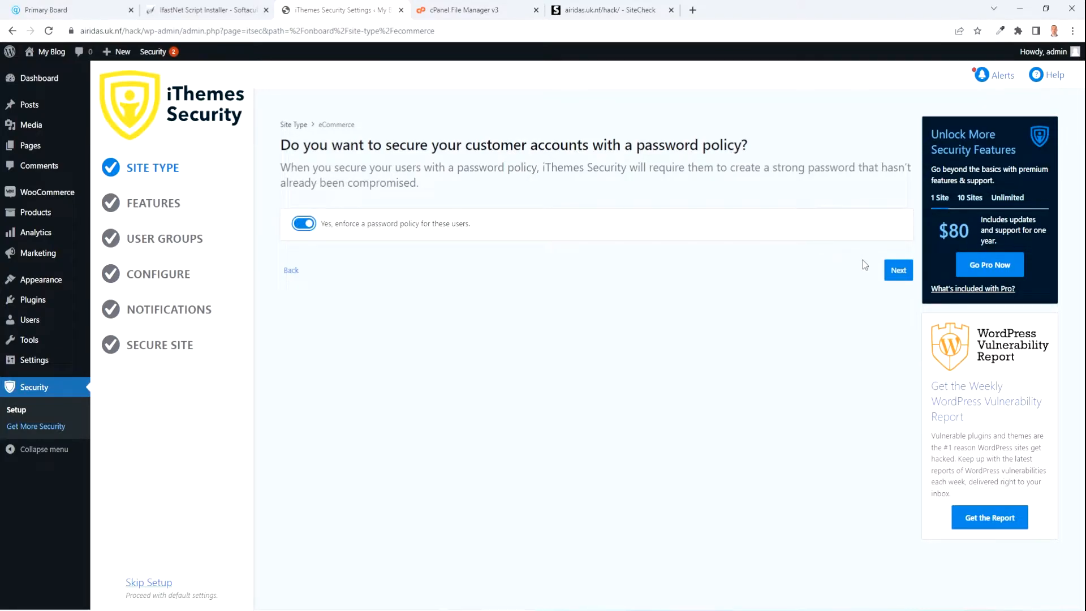
{"action": "left_click", "coordinate": [900, 273]}
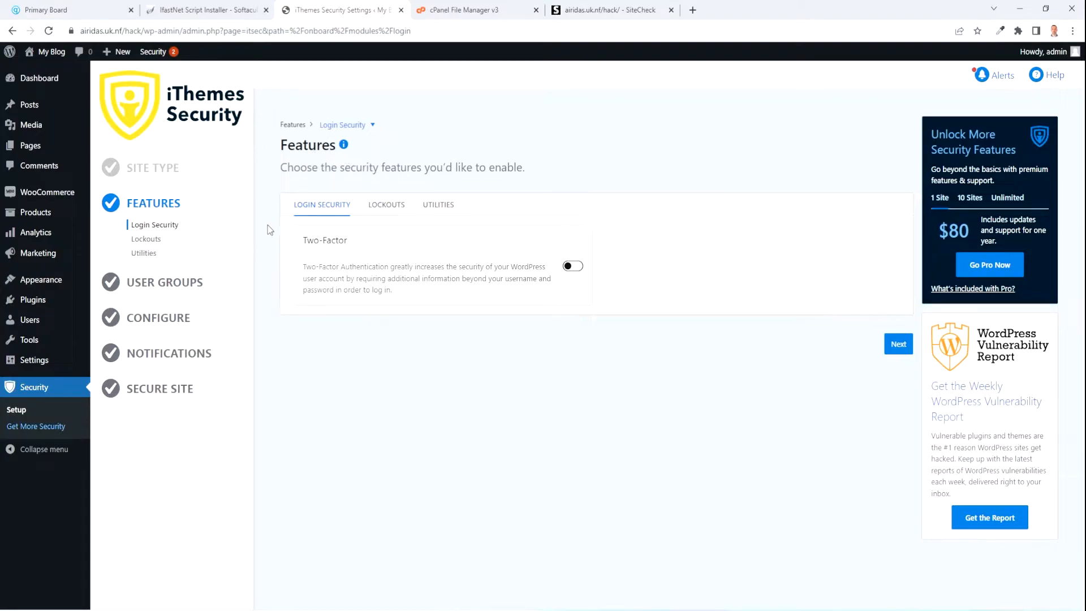
Switch on Two-Factor under Login Security and review the Lockouts and Utilities options.
{"action": "left_click", "coordinate": [578, 270]}
{"action": "left_click", "coordinate": [387, 206]}
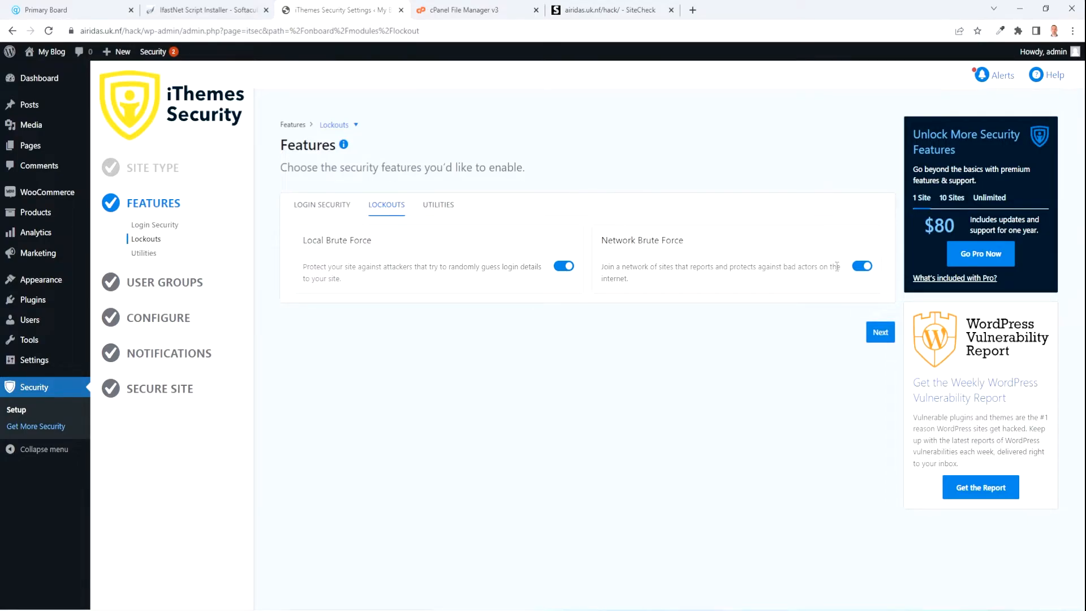
{"action": "left_click", "coordinate": [440, 205]}
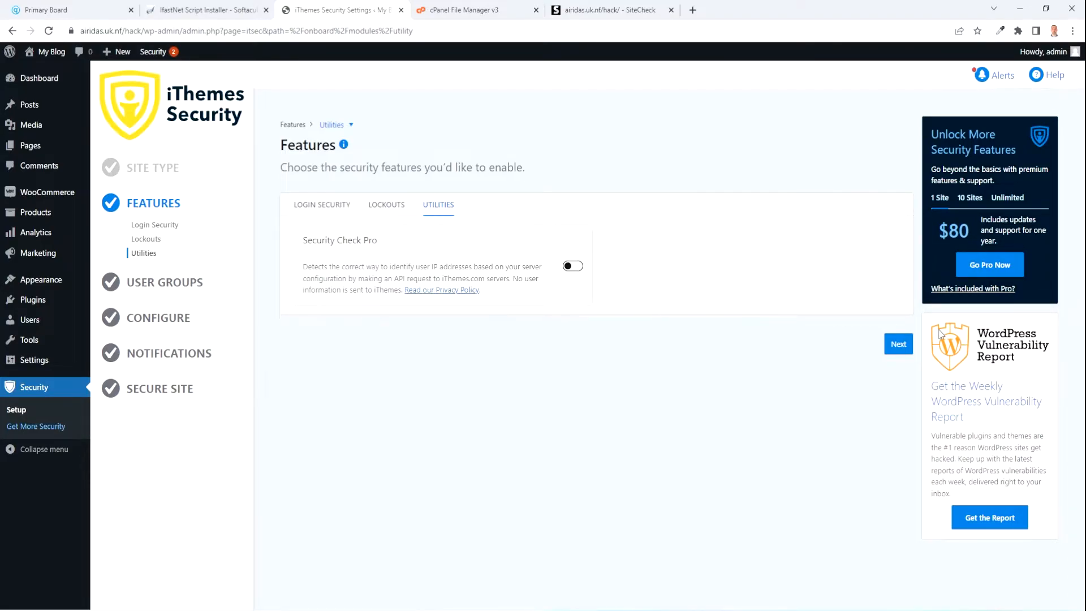
{"action": "left_click", "coordinate": [898, 344]}
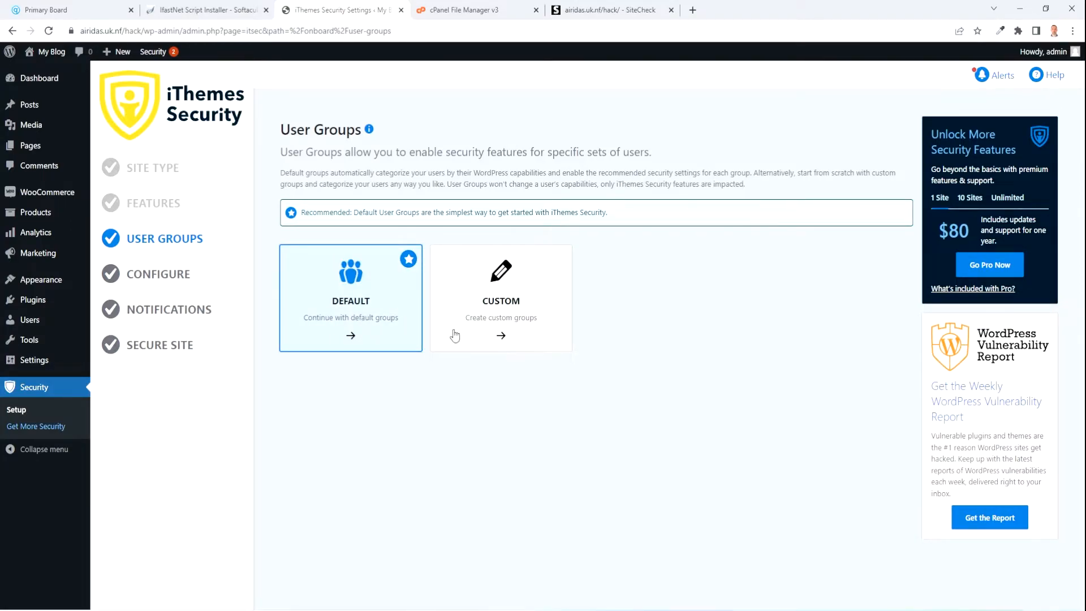
Keep the default user groups and accept the recommended global and Network Brute Force settings.
{"action": "left_click", "coordinate": [300, 334]}
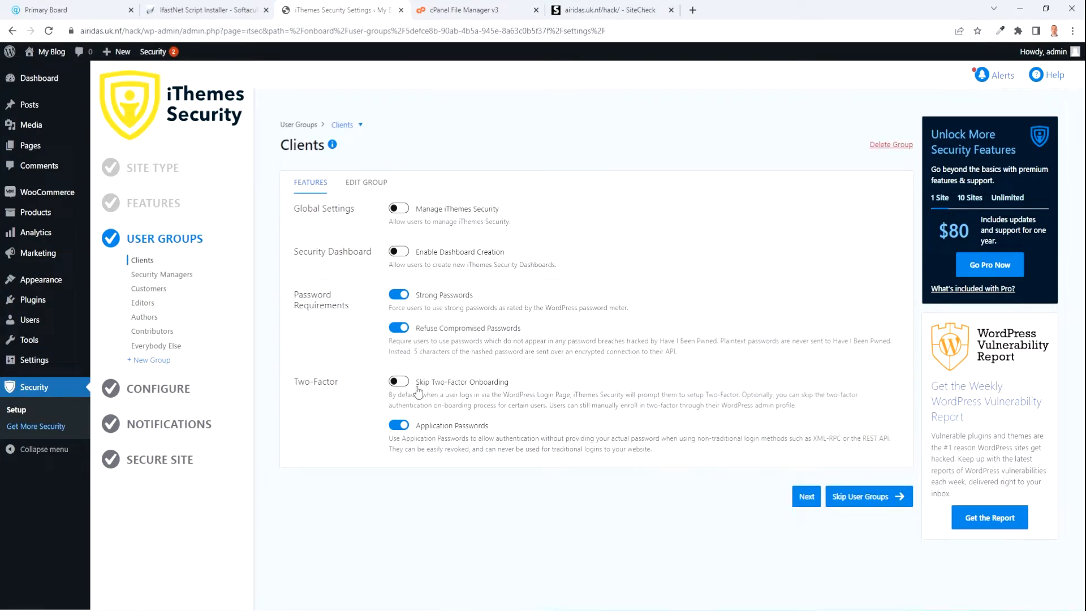
{"action": "left_click", "coordinate": [870, 501]}
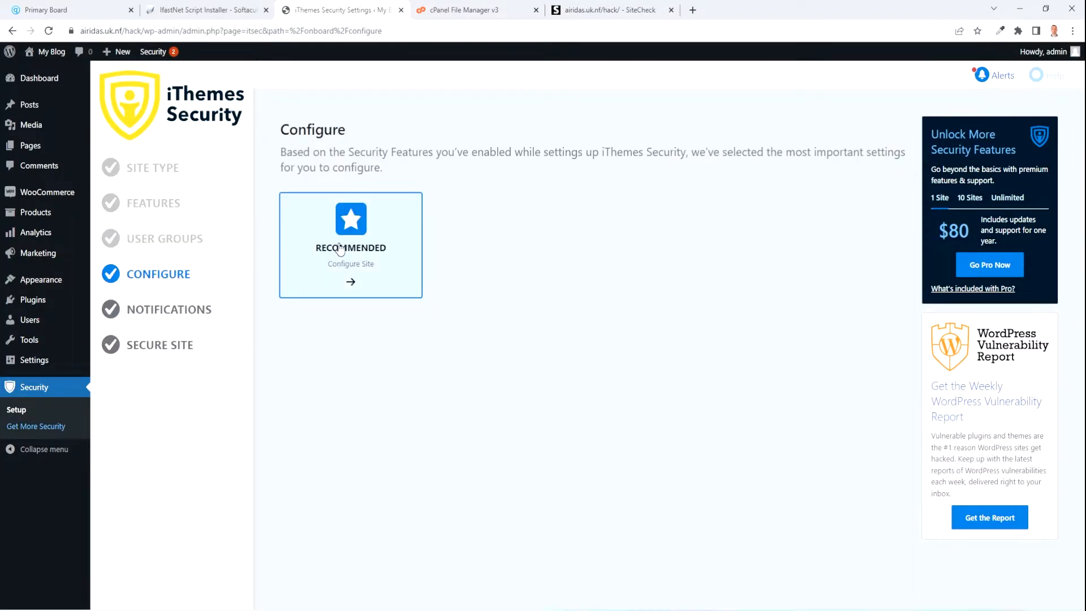
{"action": "left_click", "coordinate": [356, 249]}
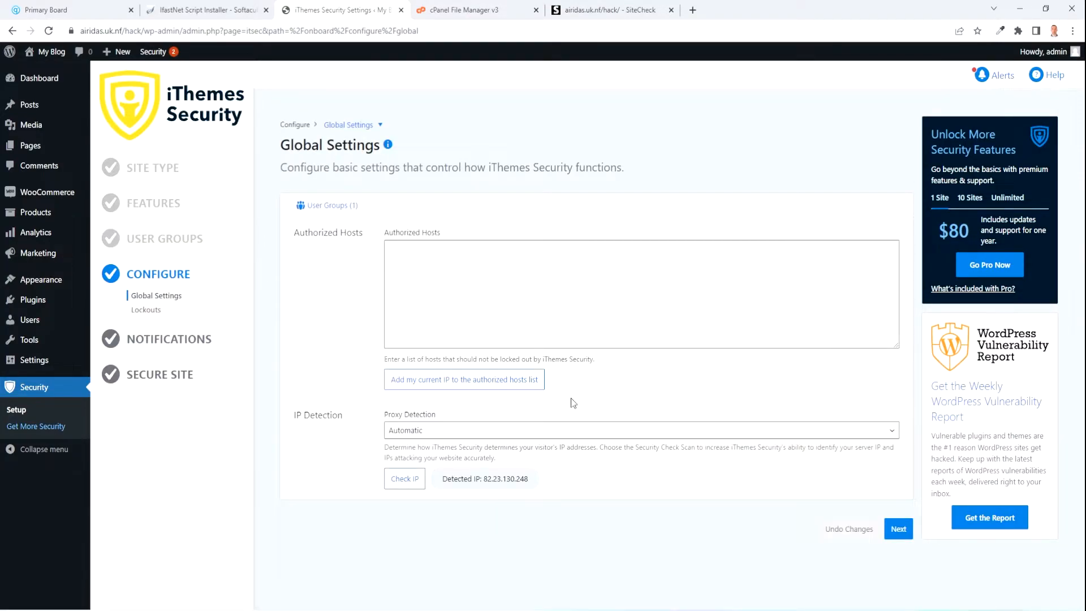
{"action": "left_click", "coordinate": [899, 530]}
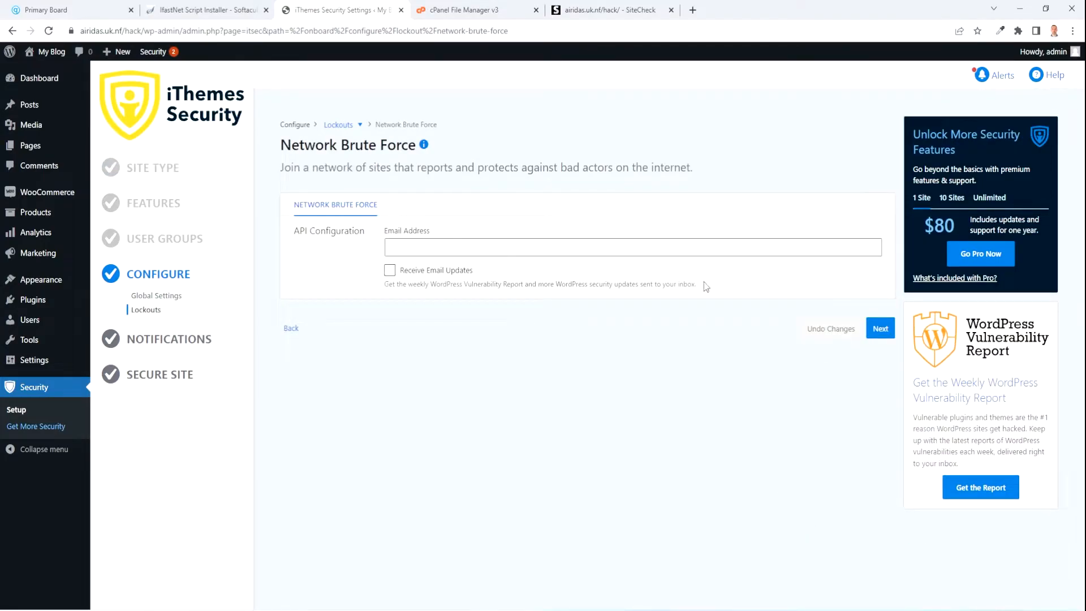
{"action": "left_click", "coordinate": [879, 331]}
{"action": "left_click", "coordinate": [334, 219]}
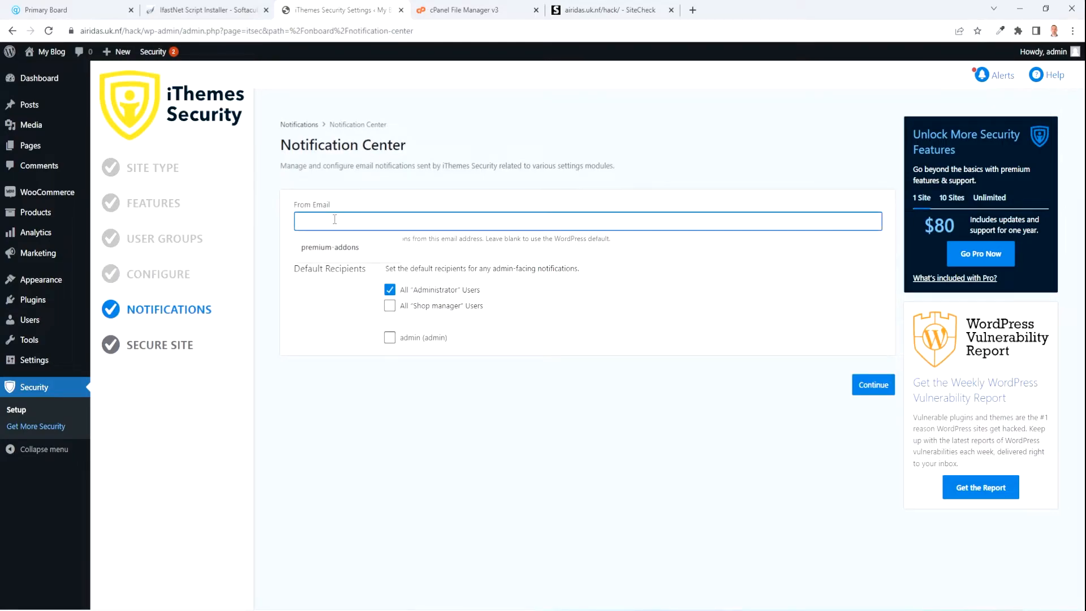
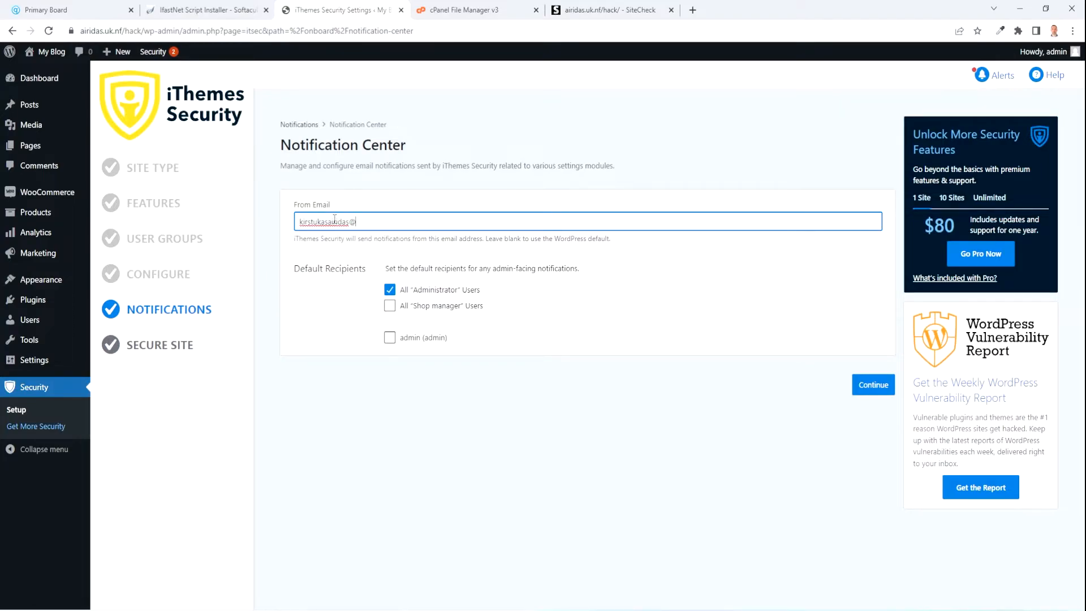
Enter the notification sender email address, secure the site, and finish the setup wizard.
{"action": "left_click", "coordinate": [873, 392]}
{"action": "left_click", "coordinate": [873, 393]}
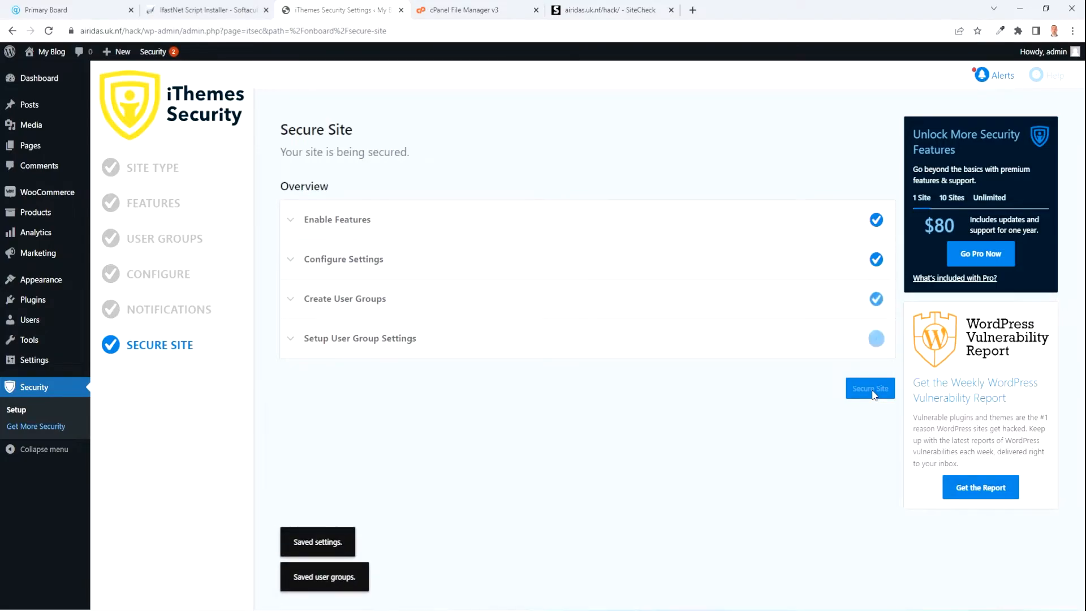
{"action": "left_click", "coordinate": [874, 395]}
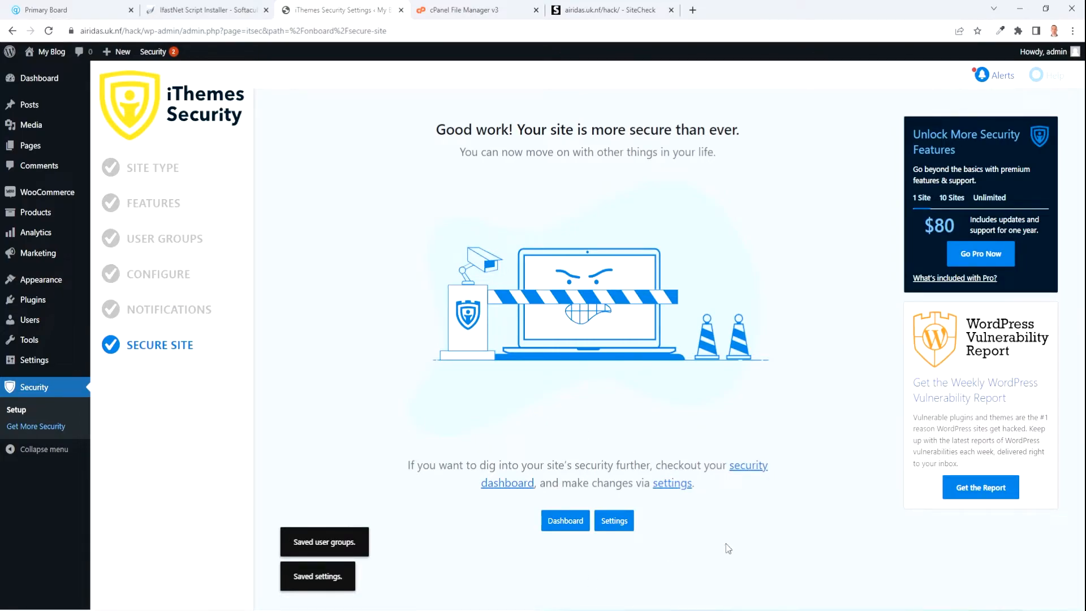
{"action": "left_click", "coordinate": [615, 521]}
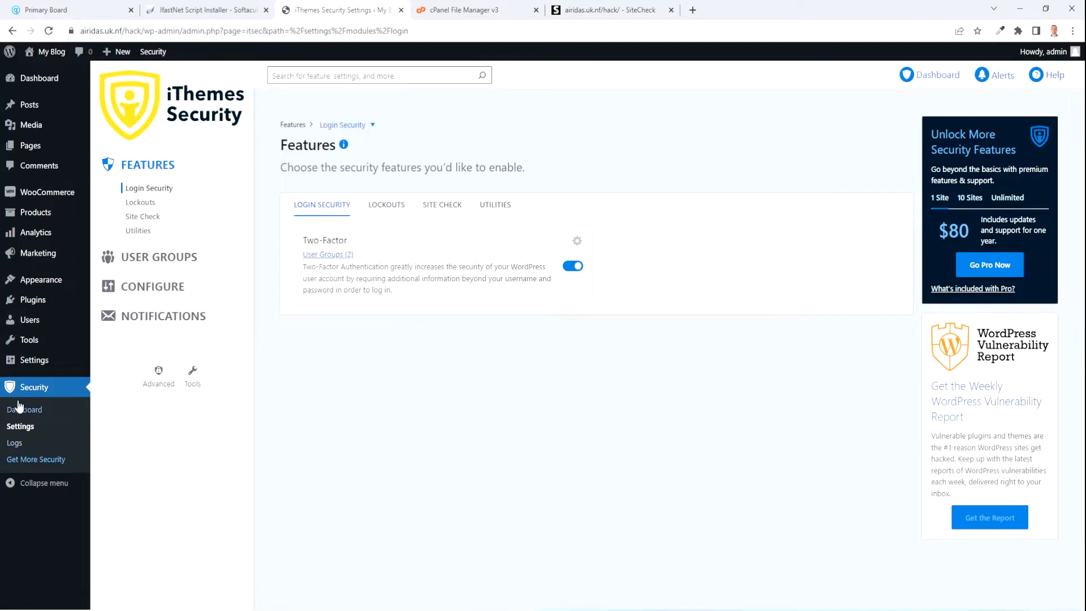
Keep Two-Factor enabled and turn on Enforce SSL under Utilities.
{"action": "left_click", "coordinate": [570, 269]}
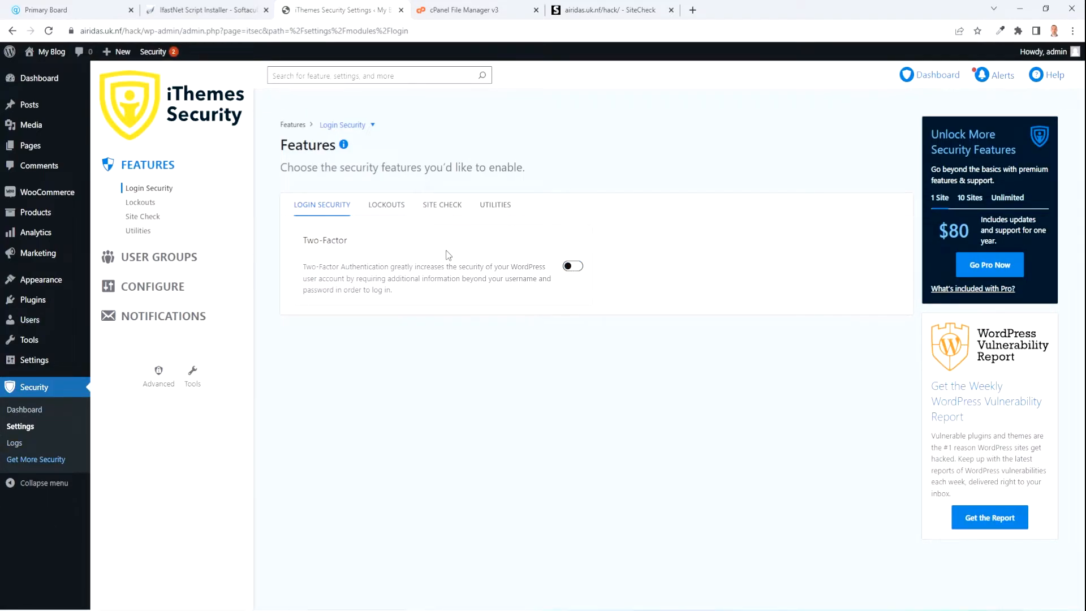
{"action": "left_click", "coordinate": [573, 268]}
{"action": "left_click", "coordinate": [496, 205]}
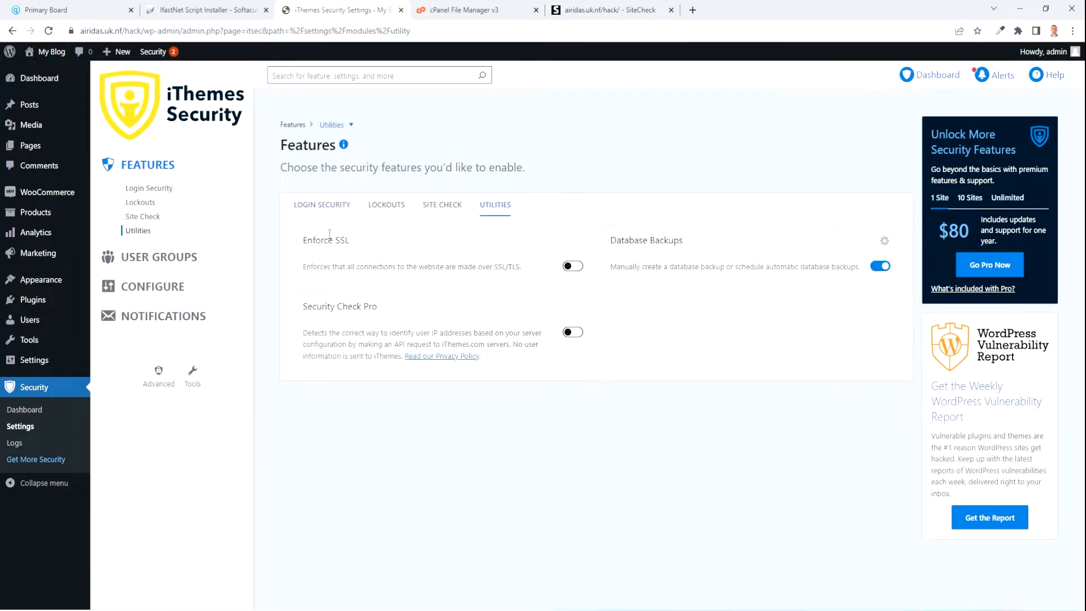
{"action": "left_click", "coordinate": [582, 272]}
In Advanced System Tweaks, toggle the uploads, plugins and themes PHP blocks off and back on.
{"action": "left_click", "coordinate": [159, 382]}
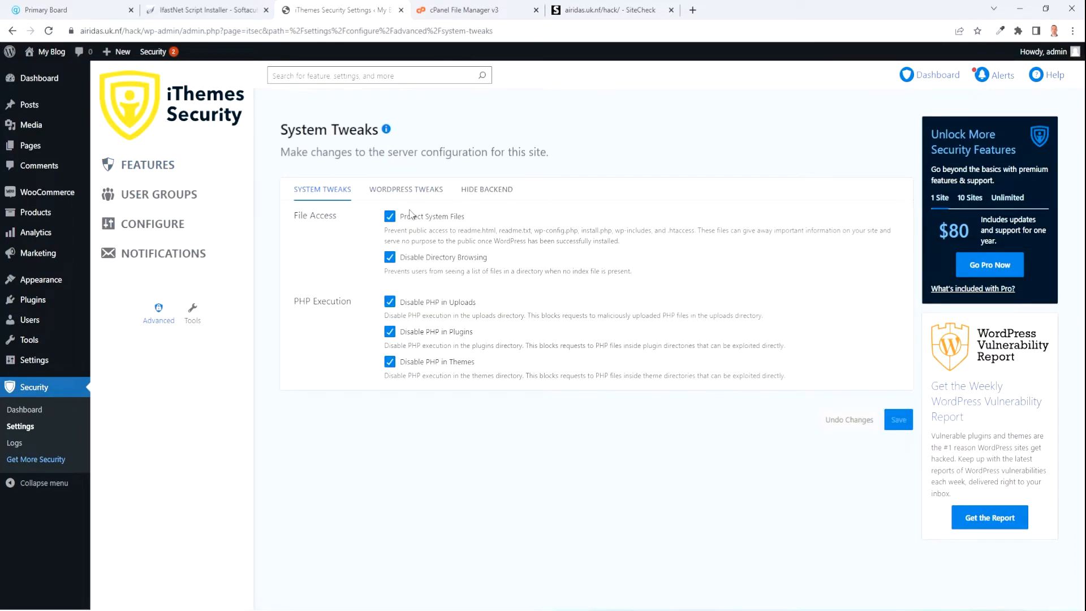
{"action": "left_click", "coordinate": [390, 303]}
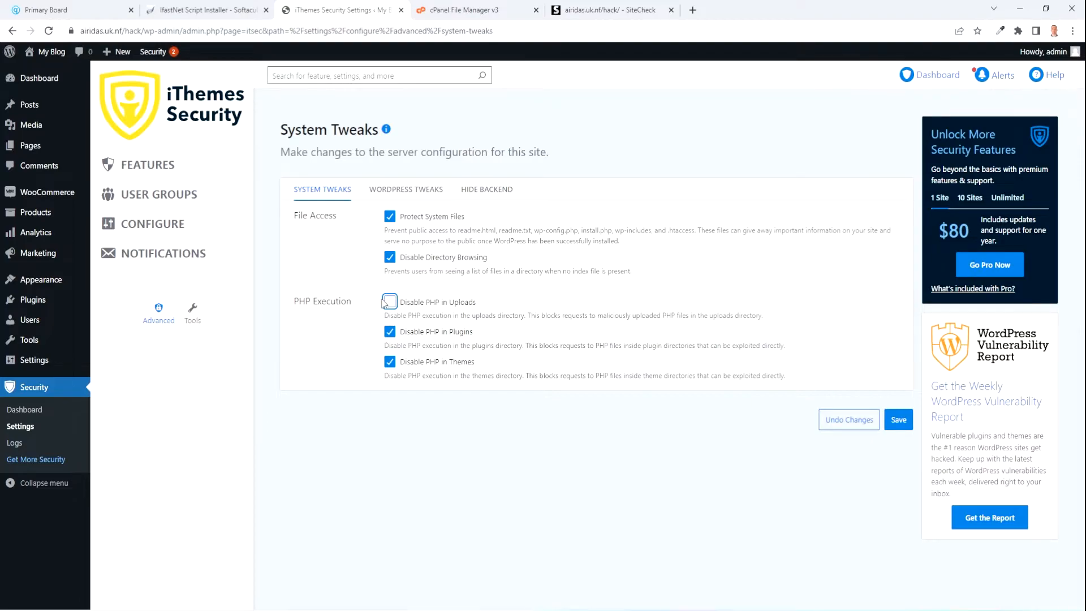
{"action": "left_click", "coordinate": [390, 332]}
{"action": "left_click", "coordinate": [389, 362]}
{"action": "left_click", "coordinate": [390, 362]}
{"action": "left_click", "coordinate": [389, 332]}
{"action": "left_click", "coordinate": [390, 303]}
Re-run the Sucuri SiteCheck scan of the site and review its results.
{"action": "left_click", "coordinate": [597, 12]}
{"action": "scroll", "coordinate": [539, 346], "scroll_direction": "down", "scroll_amount": 15}
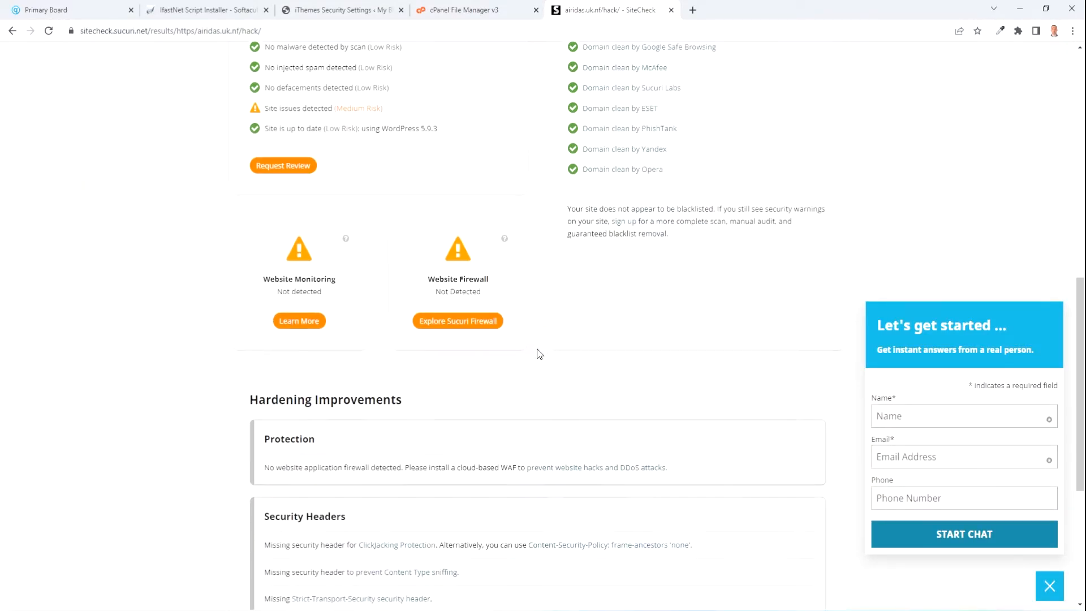
{"action": "left_click", "coordinate": [563, 434]}
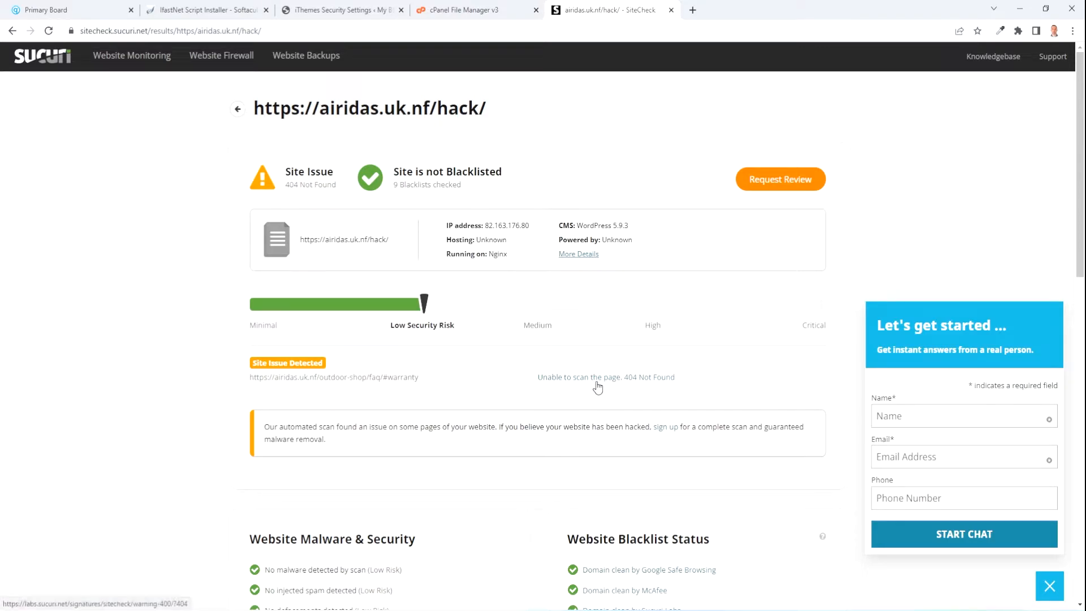
{"action": "scroll", "coordinate": [596, 386], "scroll_direction": "down", "scroll_amount": 2}
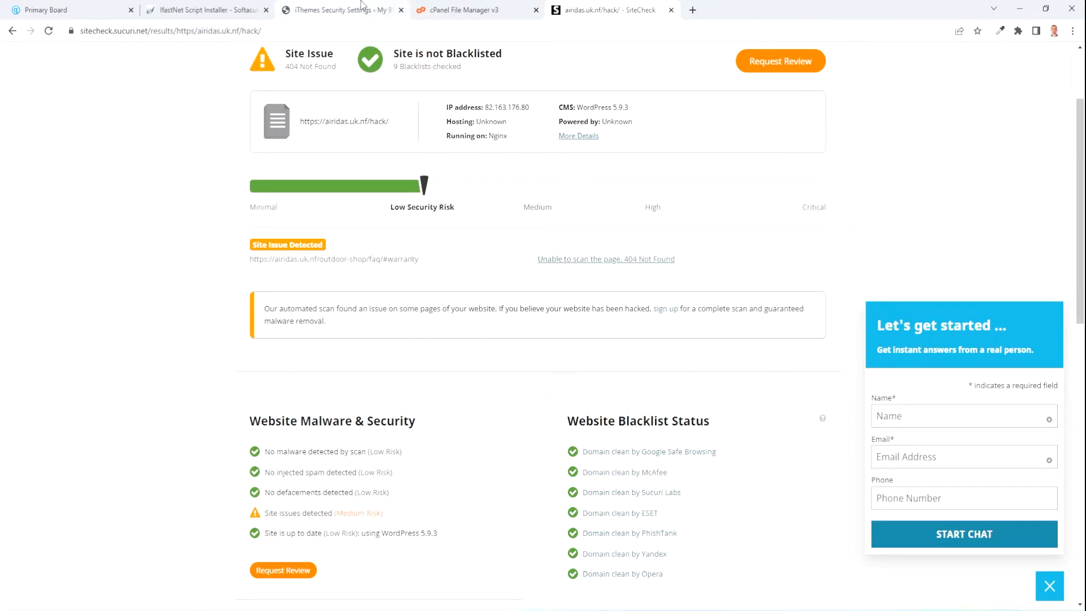
From the live site, follow FAQ > Warranty Program to confirm the 404 Not Found, then go back.
{"action": "left_click", "coordinate": [385, 10]}
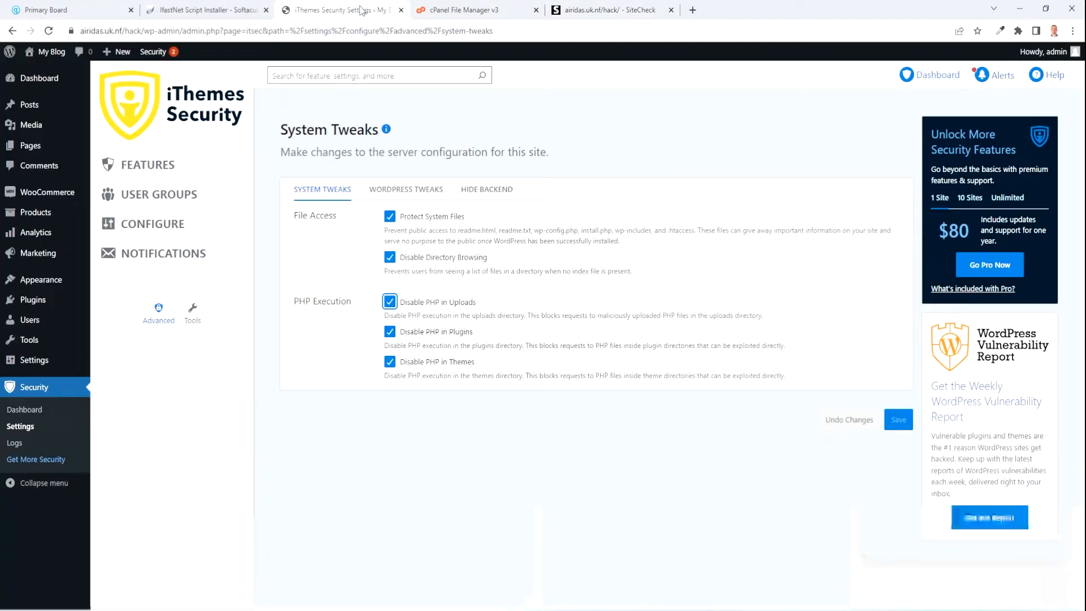
{"action": "mouse_move", "coordinate": [51, 52]}
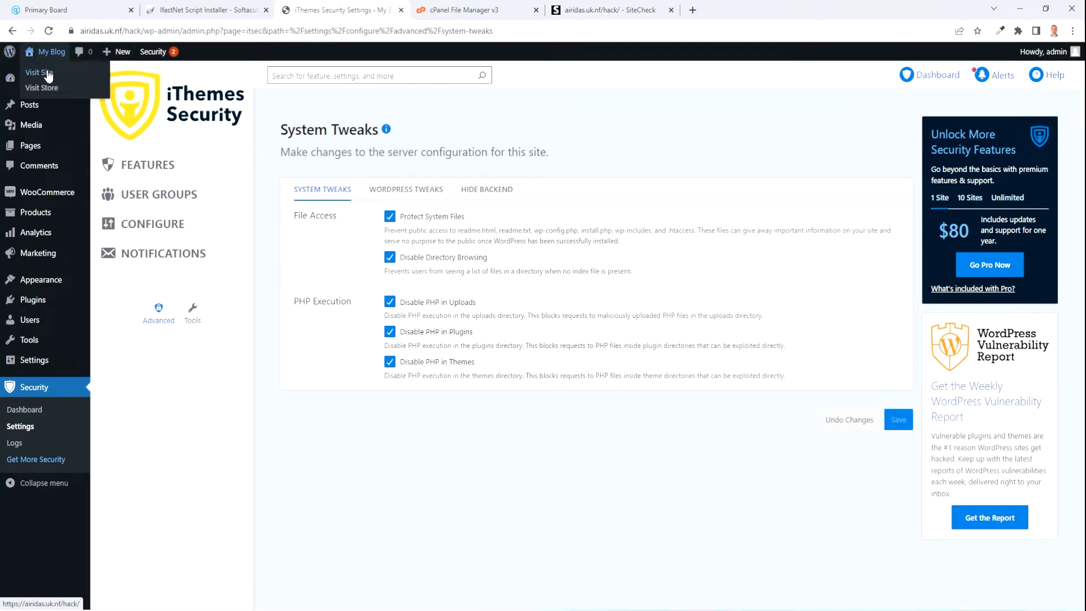
{"action": "left_click", "coordinate": [49, 73]}
{"action": "left_click", "coordinate": [610, 10]}
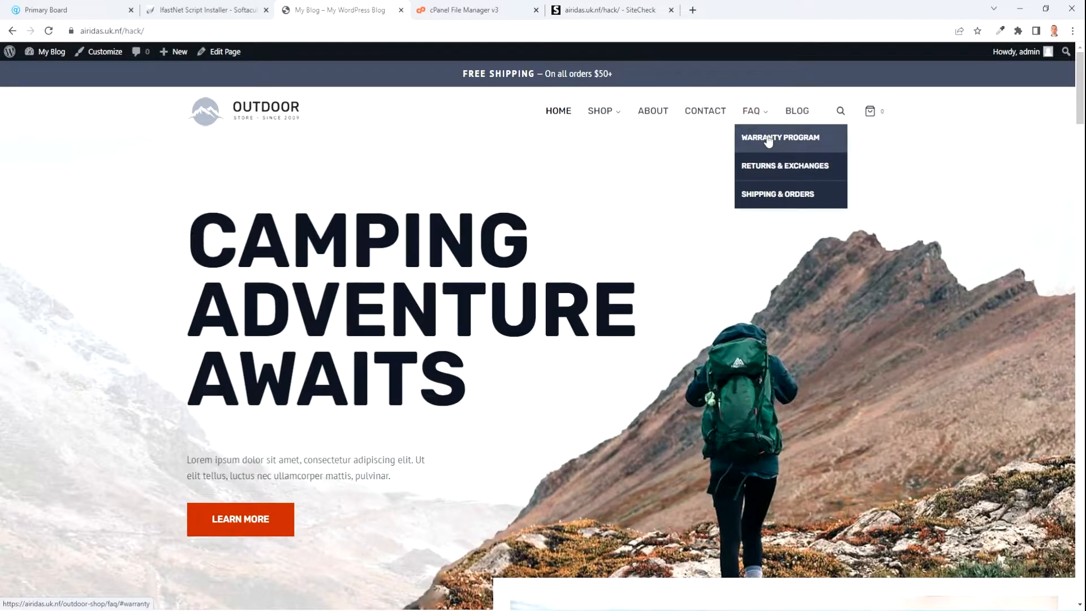
{"action": "left_click", "coordinate": [771, 141]}
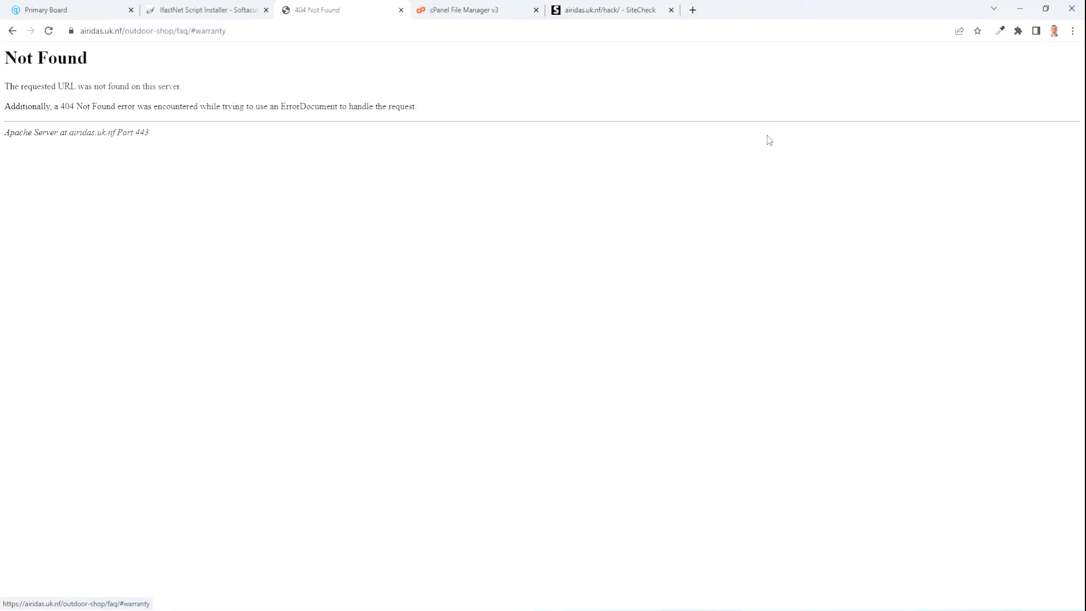
{"action": "left_click_drag", "start_coordinate": [14, 55], "coordinate": [98, 92]}
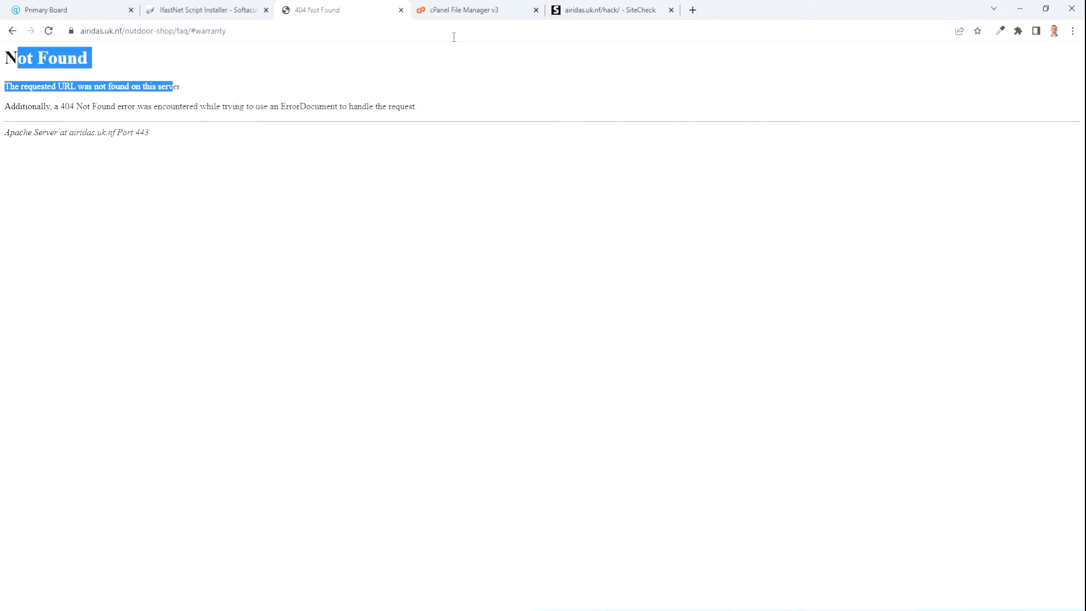
{"action": "left_click", "coordinate": [11, 31]}
{"action": "mouse_move", "coordinate": [757, 142]}
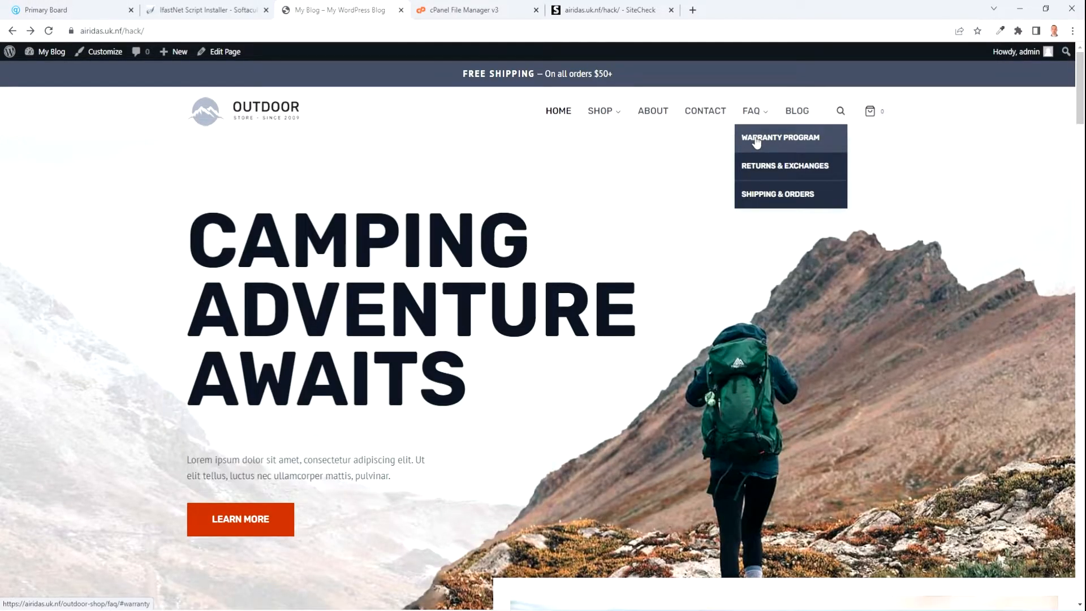
{"action": "left_click", "coordinate": [81, 52]}
{"action": "left_click", "coordinate": [118, 368]}
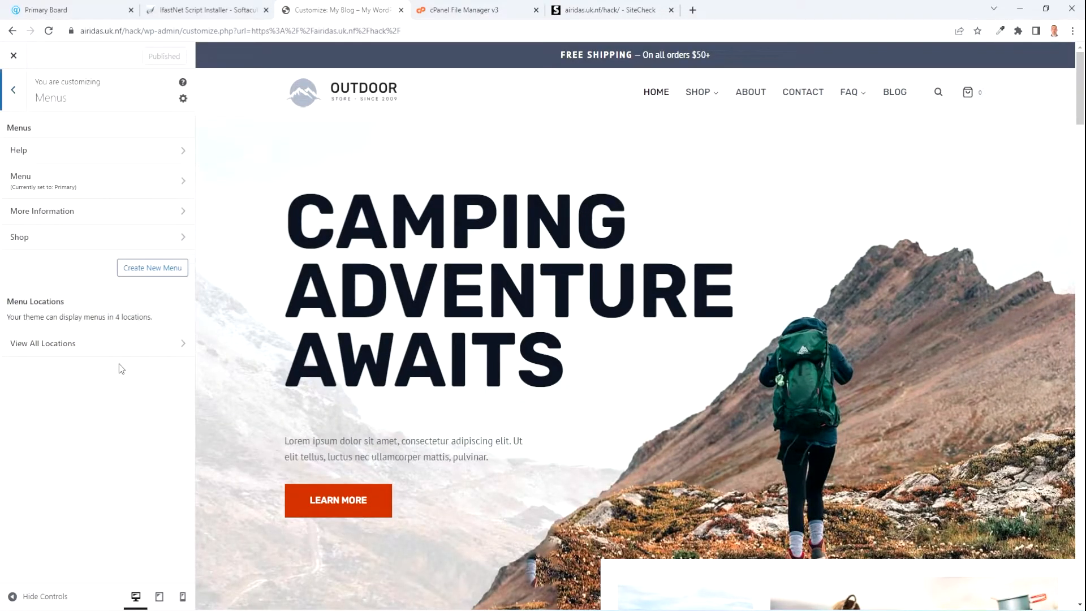
{"action": "left_click", "coordinate": [125, 182]}
{"action": "left_click", "coordinate": [162, 365]}
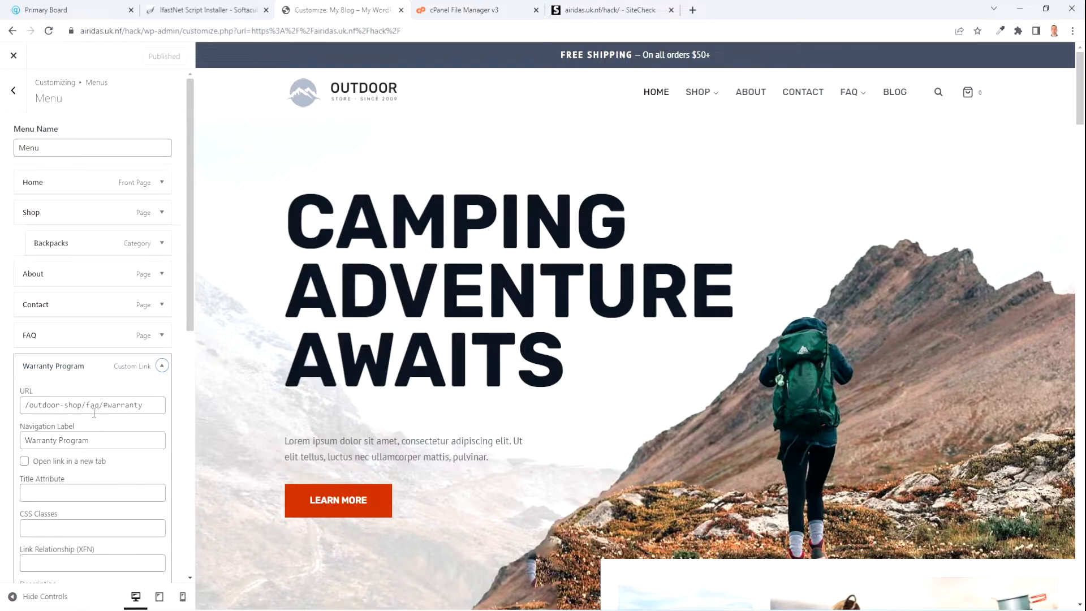
{"action": "left_click_drag", "start_coordinate": [81, 404], "coordinate": [25, 404]}
{"action": "type", "text": "https://airidas.uk.nf/hack/"}
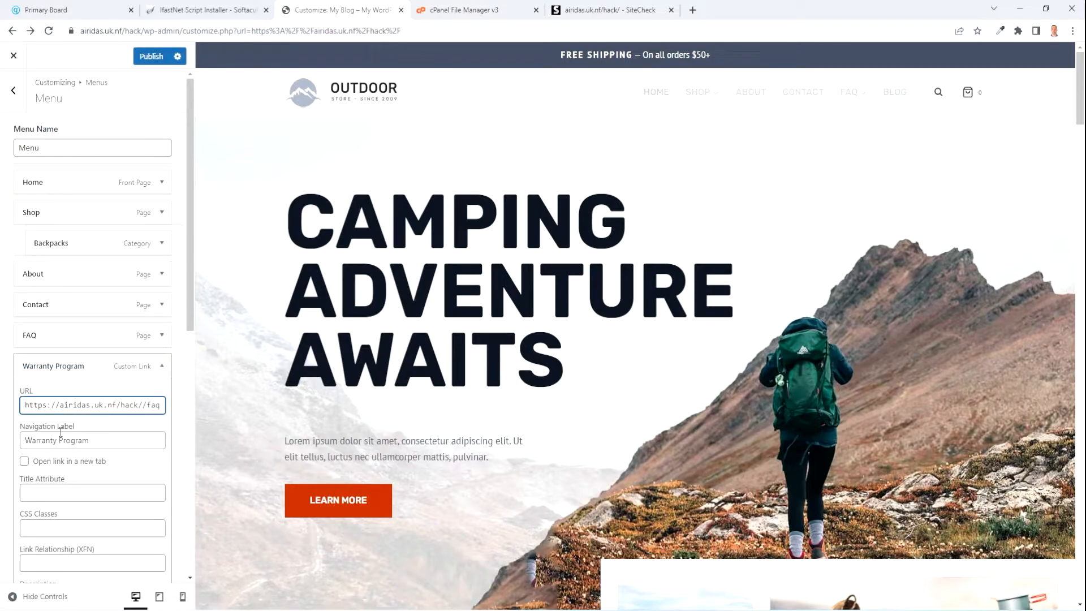
{"action": "key", "text": "BackSpace"}
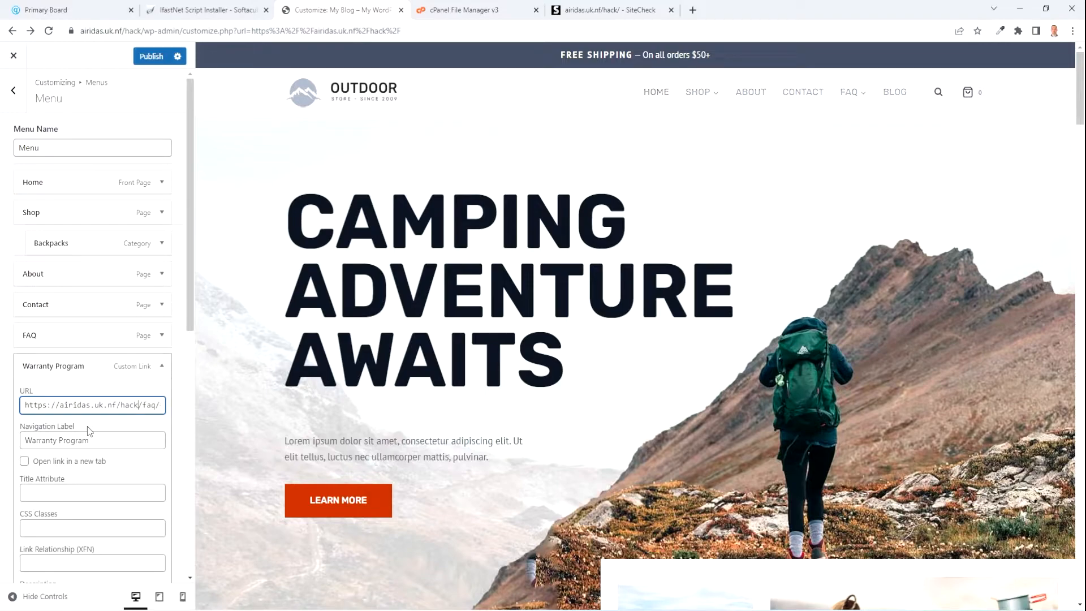
{"action": "scroll", "coordinate": [98, 448], "scroll_direction": "down", "scroll_amount": 4}
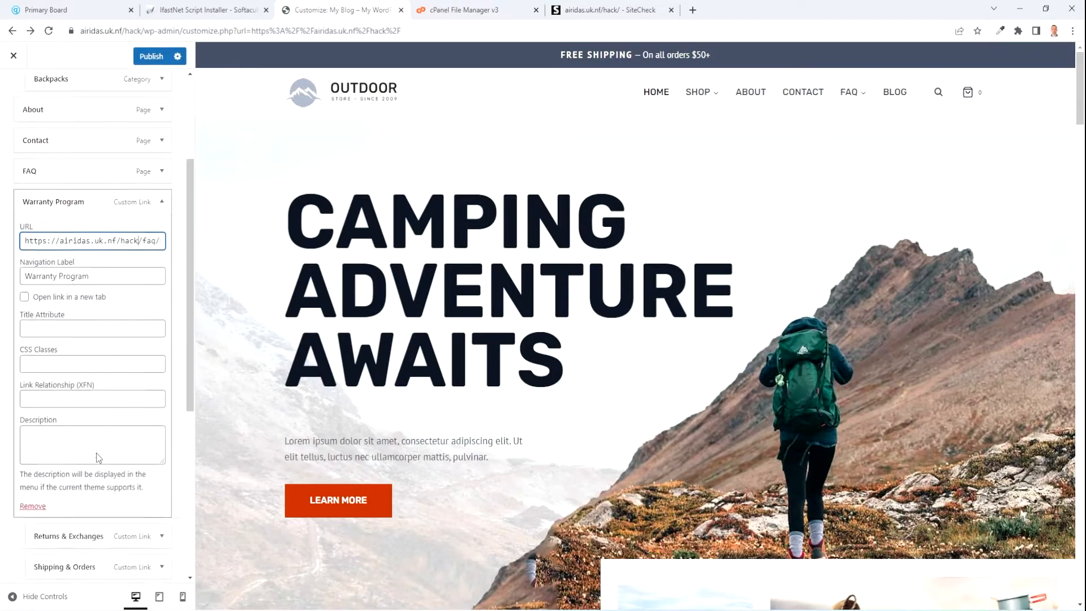
Prefix the Returns & Exchanges link URL with the full site address, removing the doubled slash.
{"action": "left_click", "coordinate": [162, 468]}
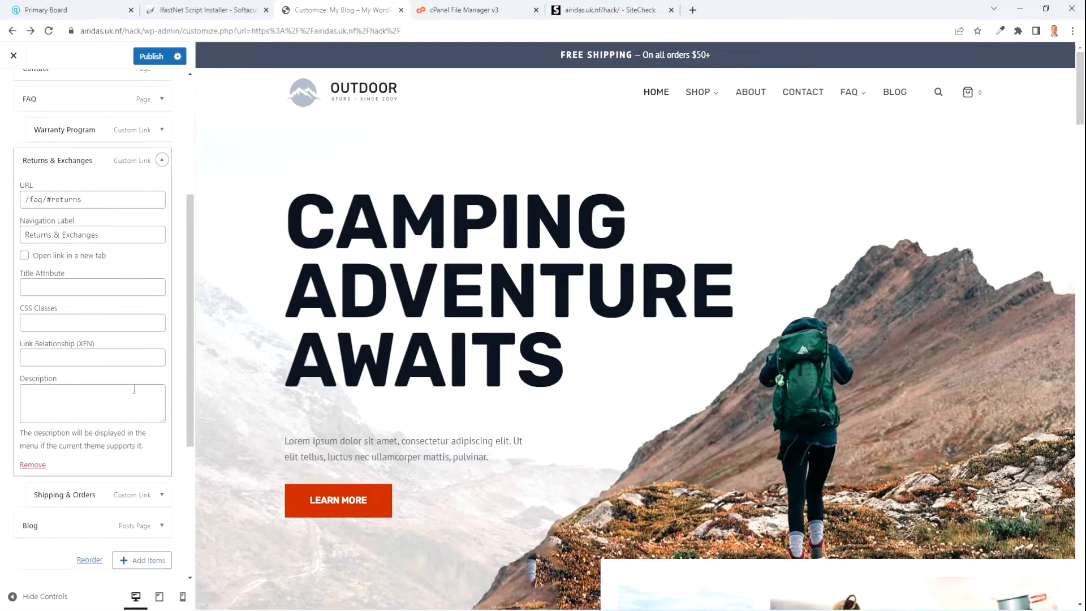
{"action": "left_click", "coordinate": [27, 201]}
{"action": "type", "text": "https://airidas.uk.nf/hack/"}
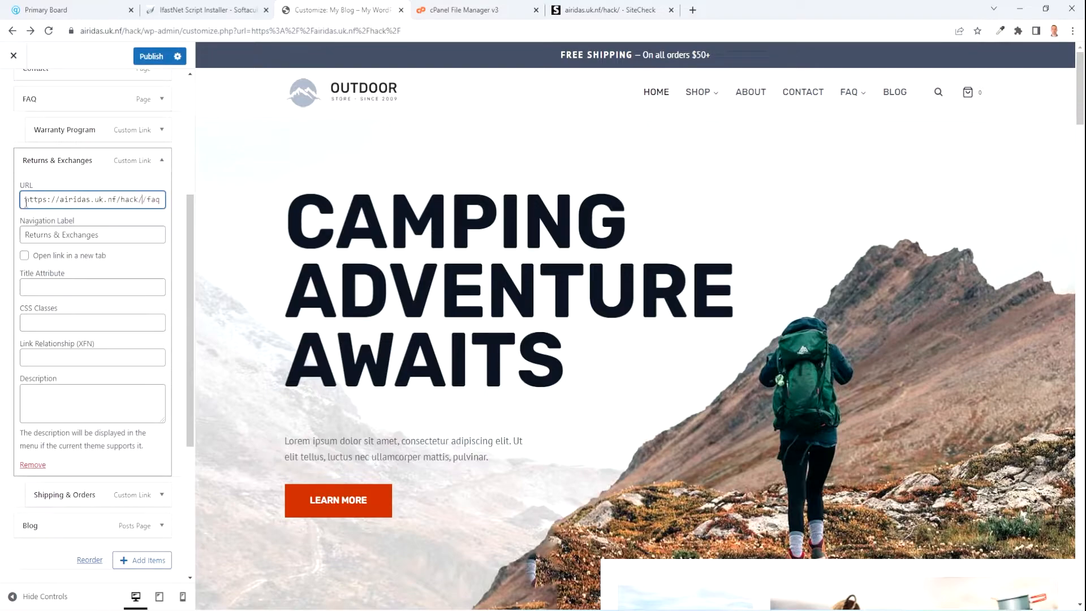
{"action": "key", "text": "BackSpace"}
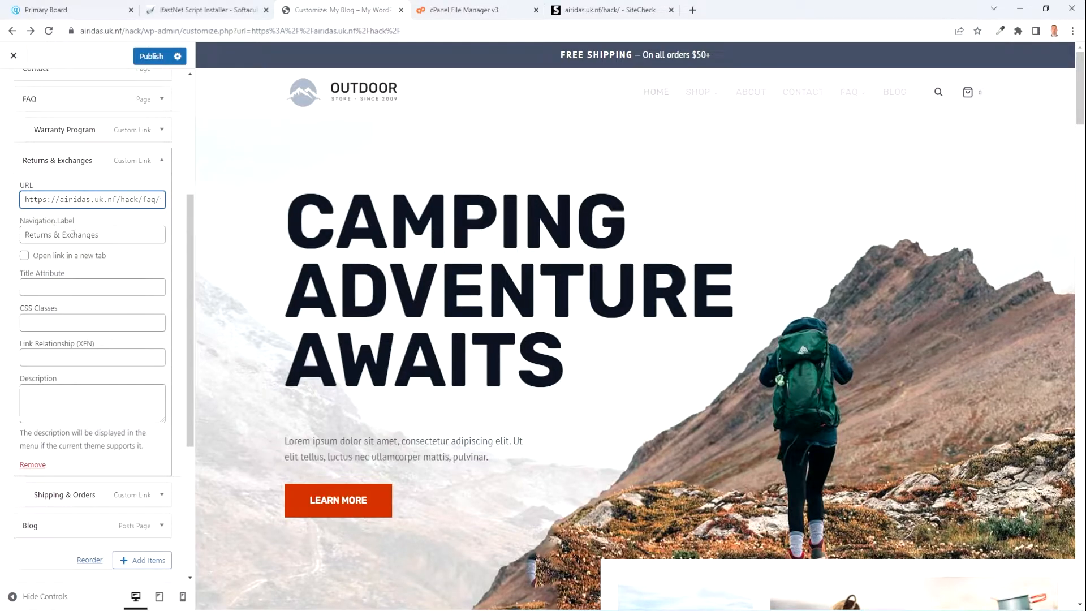
{"action": "scroll", "coordinate": [73, 235], "scroll_direction": "down", "scroll_amount": 3}
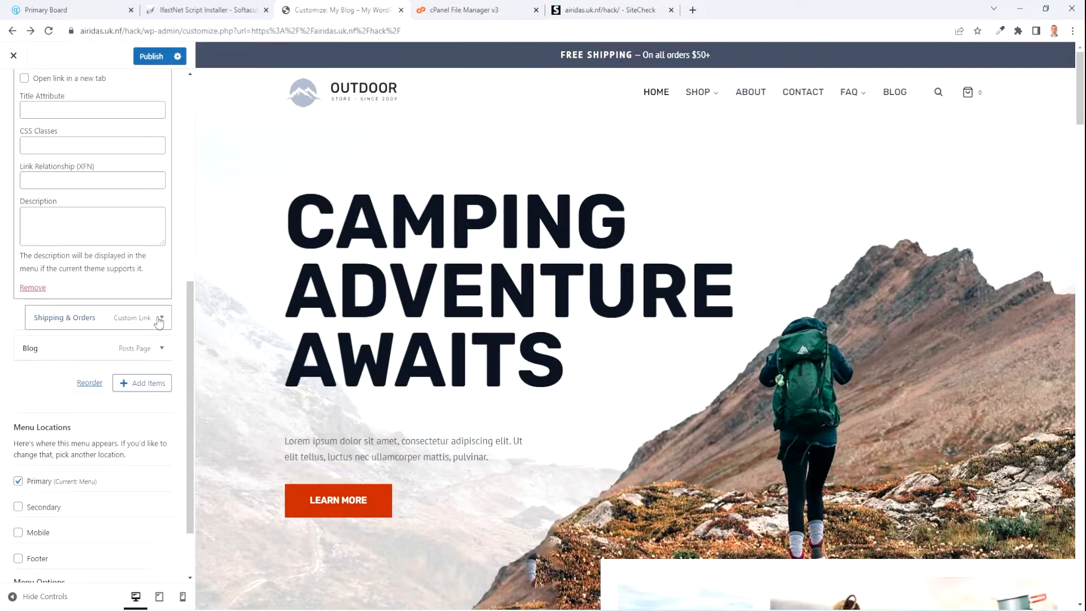
Prefix the Shipping & Orders link URL, delete the stray v's, and publish.
{"action": "left_click", "coordinate": [160, 318]}
{"action": "left_click", "coordinate": [25, 82]}
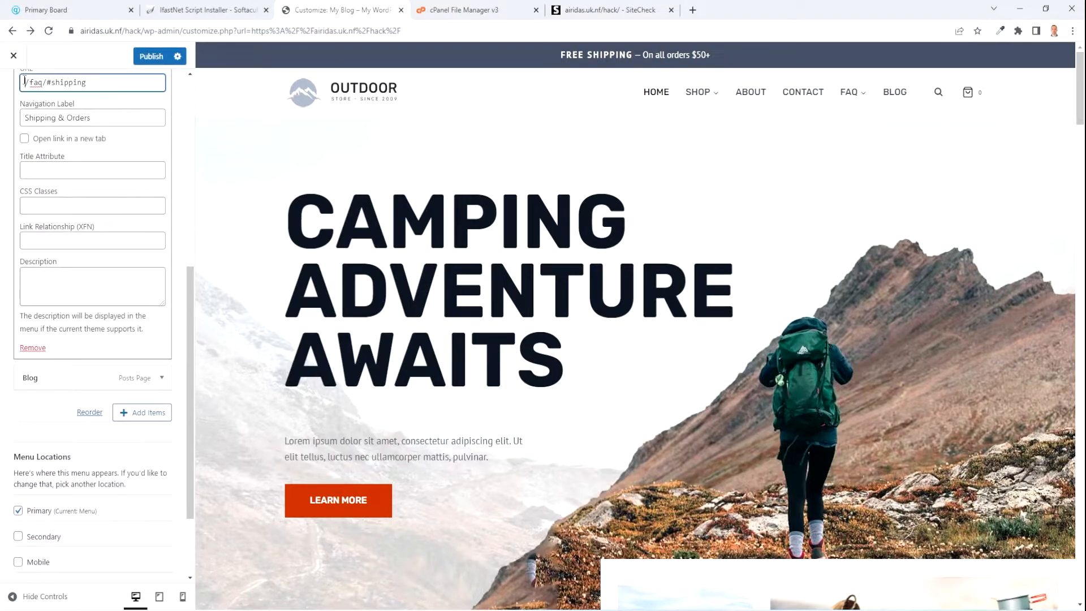
{"action": "type", "text": "https://airidas.uk.nf/hack/"}
{"action": "type", "text": "vvvvvvvvvvvvvvvvvvvvvvvvvvv"}
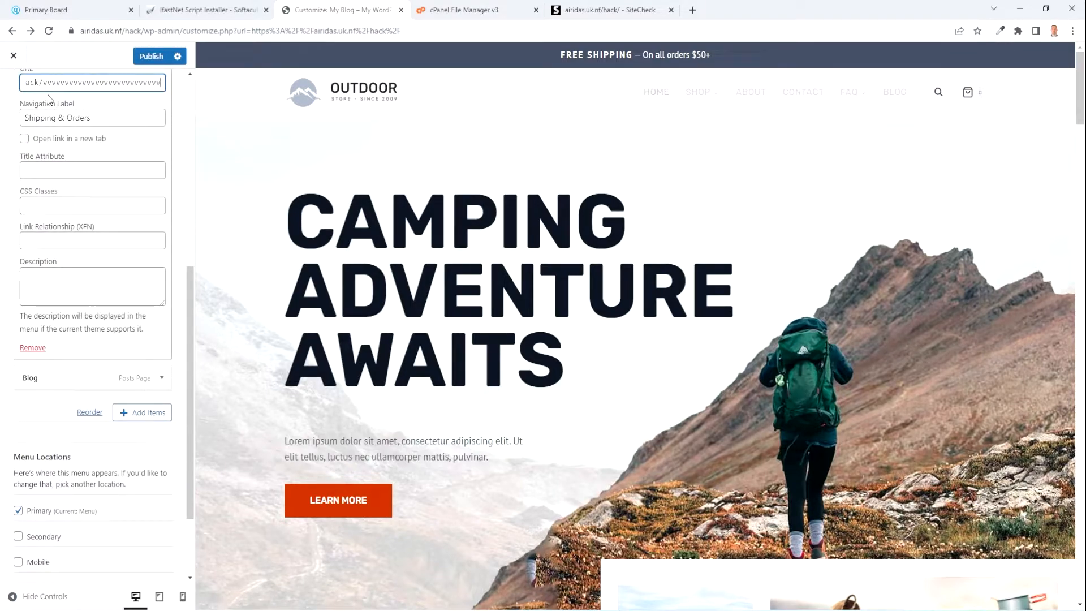
{"action": "key", "text": "Right"}
{"action": "key", "text": "Right"}
{"action": "key", "text": "Right"}
{"action": "key", "text": "Right"}
{"action": "key", "text": "Right"}
{"action": "key", "text": "Right"}
{"action": "key", "text": "Right"}
{"action": "key", "text": "Right"}
{"action": "key", "text": "Right"}
{"action": "key", "text": "Right"}
{"action": "key", "text": "Right"}
{"action": "key", "text": "Right"}
{"action": "key", "text": "Right"}
{"action": "key", "text": "Right"}
{"action": "key", "text": "BackSpace"}
{"action": "key", "text": "BackSpace"}
{"action": "key", "text": "BackSpace"}
{"action": "key", "text": "BackSpace"}
{"action": "key", "text": "BackSpace"}
{"action": "key", "text": "BackSpace"}
{"action": "key", "text": "BackSpace"}
{"action": "key", "text": "BackSpace"}
{"action": "key", "text": "BackSpace"}
{"action": "key", "text": "BackSpace"}
{"action": "key", "text": "BackSpace"}
{"action": "key", "text": "BackSpace"}
{"action": "key", "text": "BackSpace"}
{"action": "key", "text": "BackSpace"}
{"action": "key", "text": "BackSpace"}
{"action": "key", "text": "BackSpace"}
{"action": "key", "text": "BackSpace"}
{"action": "key", "text": "BackSpace"}
{"action": "key", "text": "BackSpace"}
{"action": "key", "text": "BackSpace"}
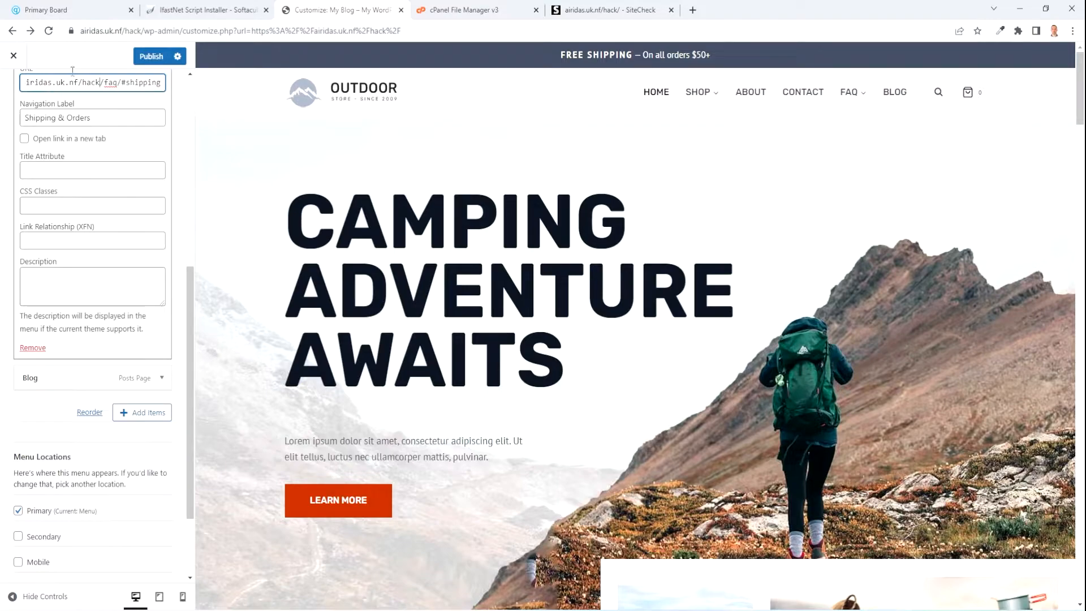
{"action": "left_click", "coordinate": [146, 56]}
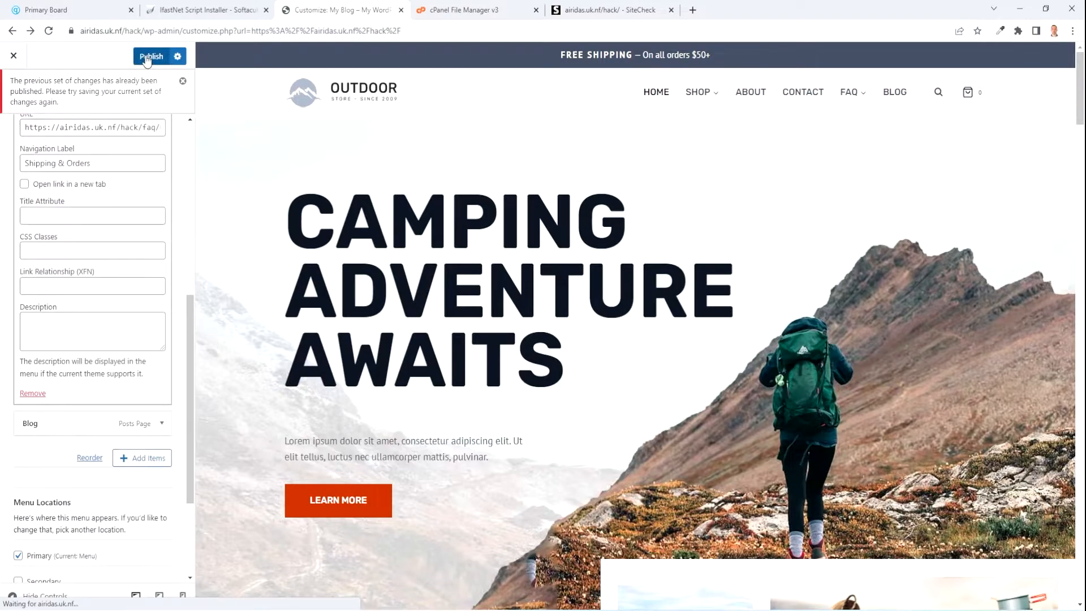
Recheck the Warranty Program link, publish the menu again, and close the Customizer.
{"action": "scroll", "coordinate": [143, 313], "scroll_direction": "up", "scroll_amount": 3}
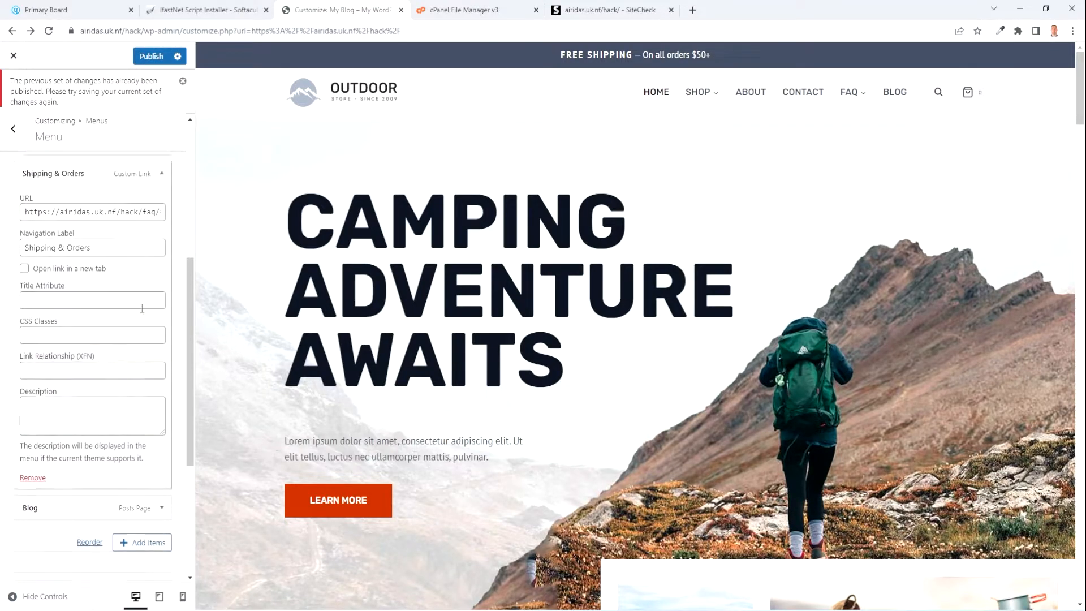
{"action": "scroll", "coordinate": [147, 325], "scroll_direction": "down", "scroll_amount": 4}
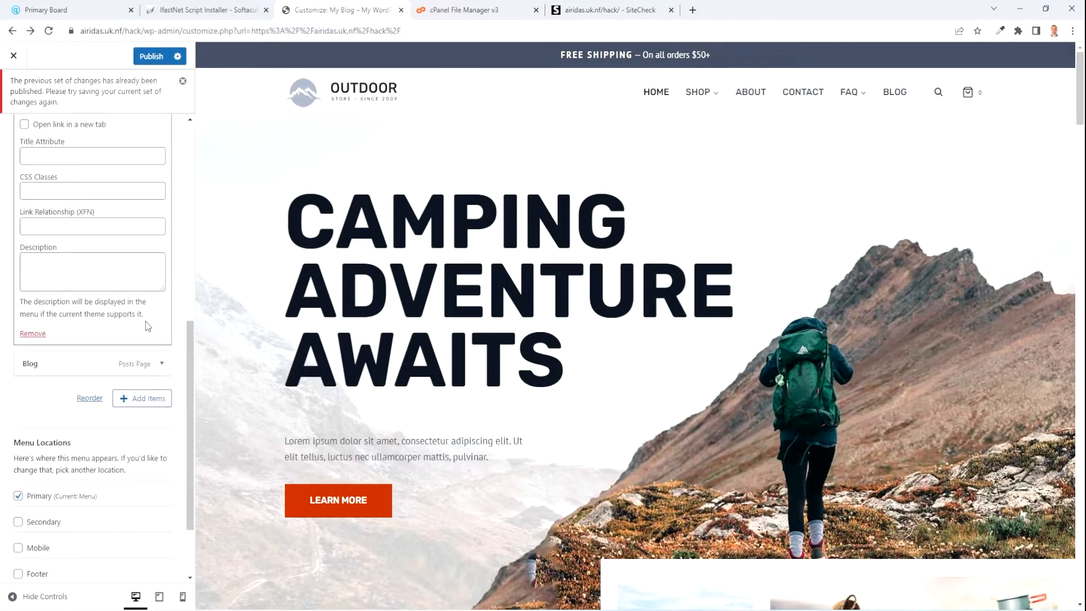
{"action": "scroll", "coordinate": [145, 320], "scroll_direction": "up", "scroll_amount": 4}
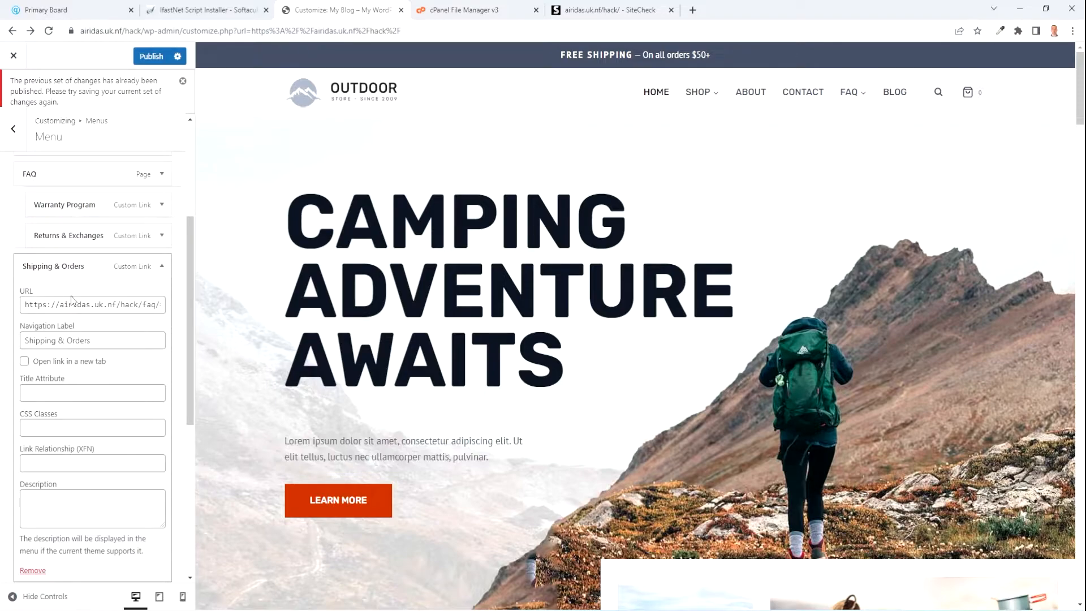
{"action": "left_click", "coordinate": [72, 236]}
{"action": "left_click", "coordinate": [80, 206]}
{"action": "scroll", "coordinate": [80, 227], "scroll_direction": "down", "scroll_amount": 6}
{"action": "scroll", "coordinate": [75, 238], "scroll_direction": "up", "scroll_amount": 4}
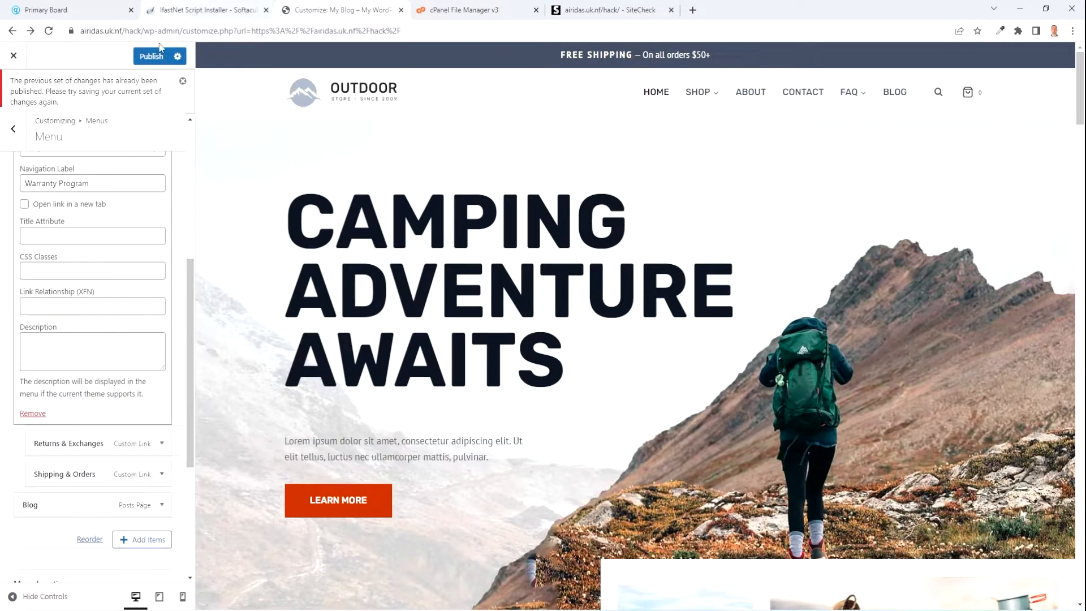
{"action": "left_click", "coordinate": [158, 56]}
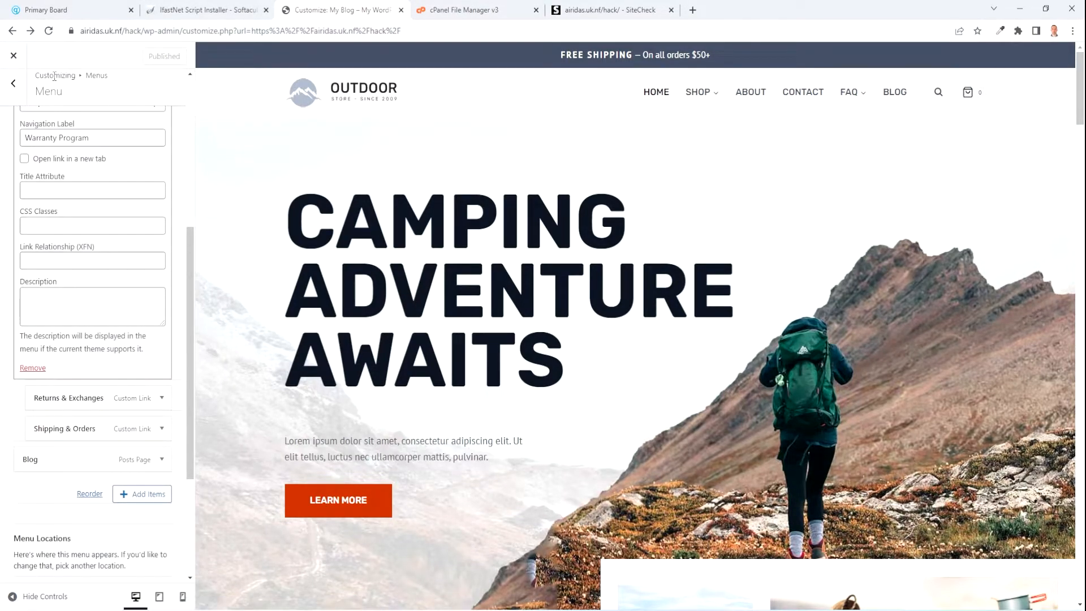
{"action": "left_click", "coordinate": [17, 59]}
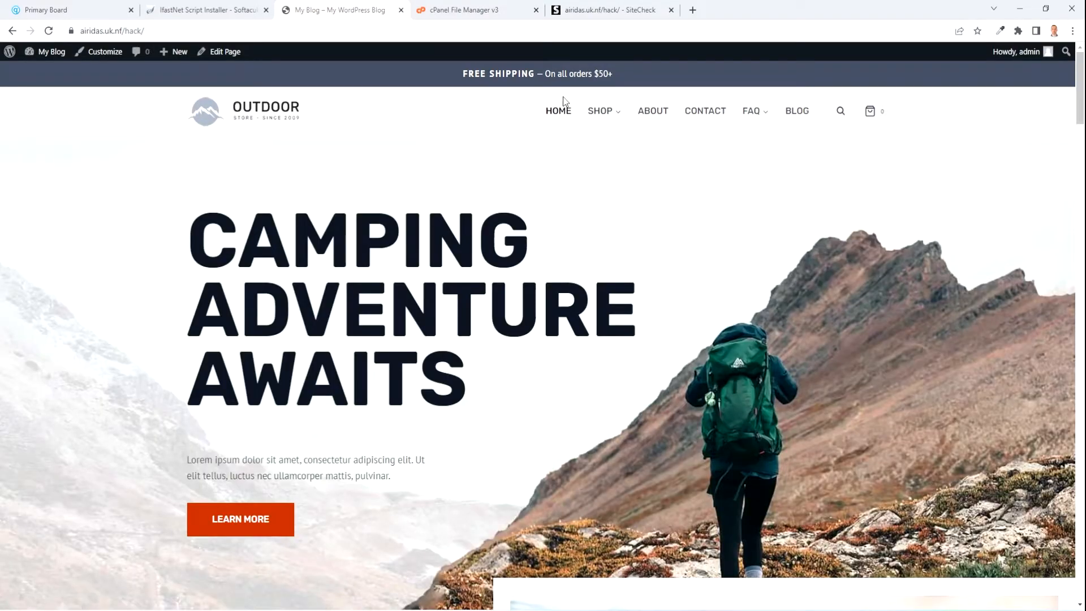
Test the FAQ > Returns & Exchanges and Shipping & Orders links, then edit the FAQ page.
{"action": "mouse_move", "coordinate": [764, 114]}
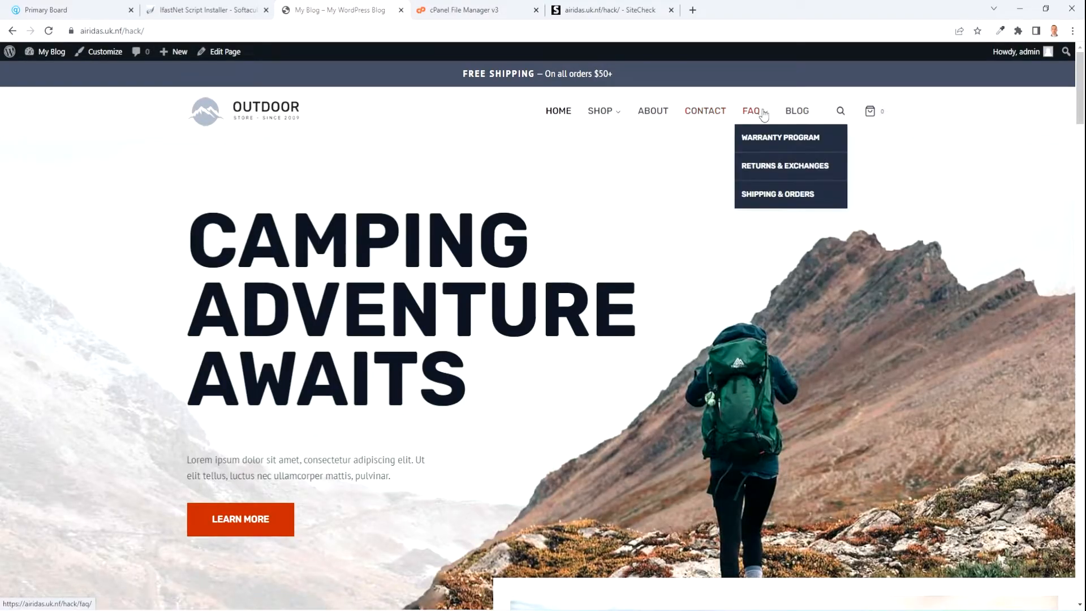
{"action": "left_click", "coordinate": [765, 166]}
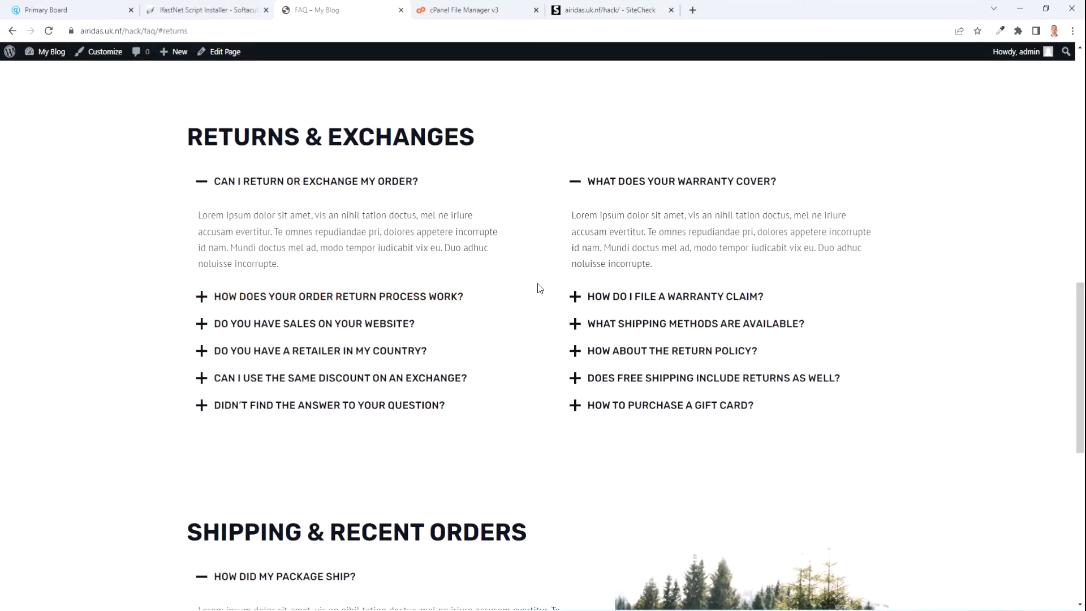
{"action": "scroll", "coordinate": [539, 289], "scroll_direction": "up", "scroll_amount": 10}
{"action": "mouse_move", "coordinate": [759, 120]}
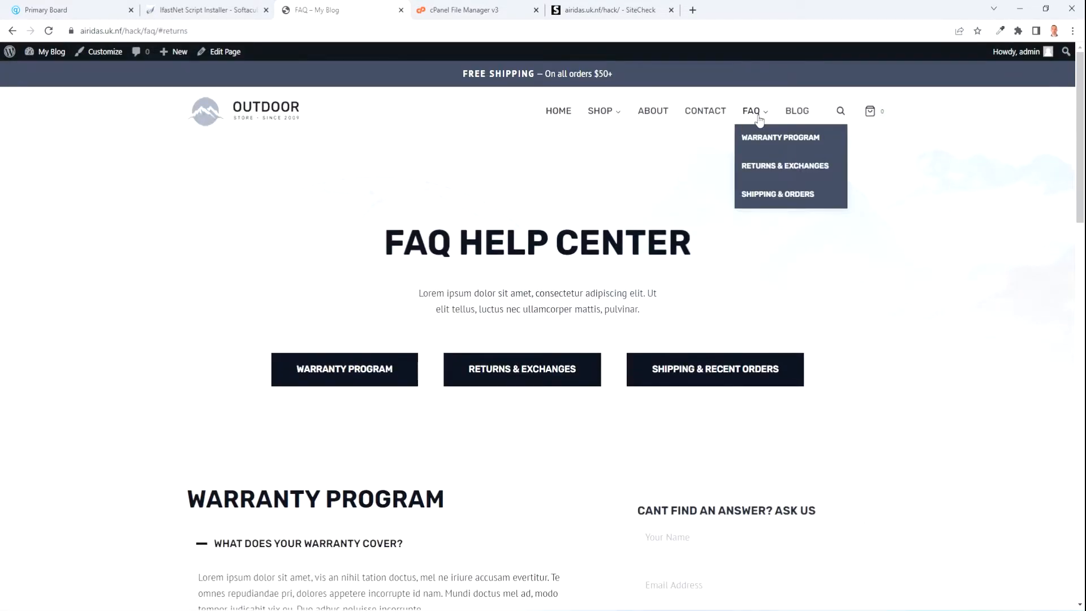
{"action": "left_click", "coordinate": [762, 195]}
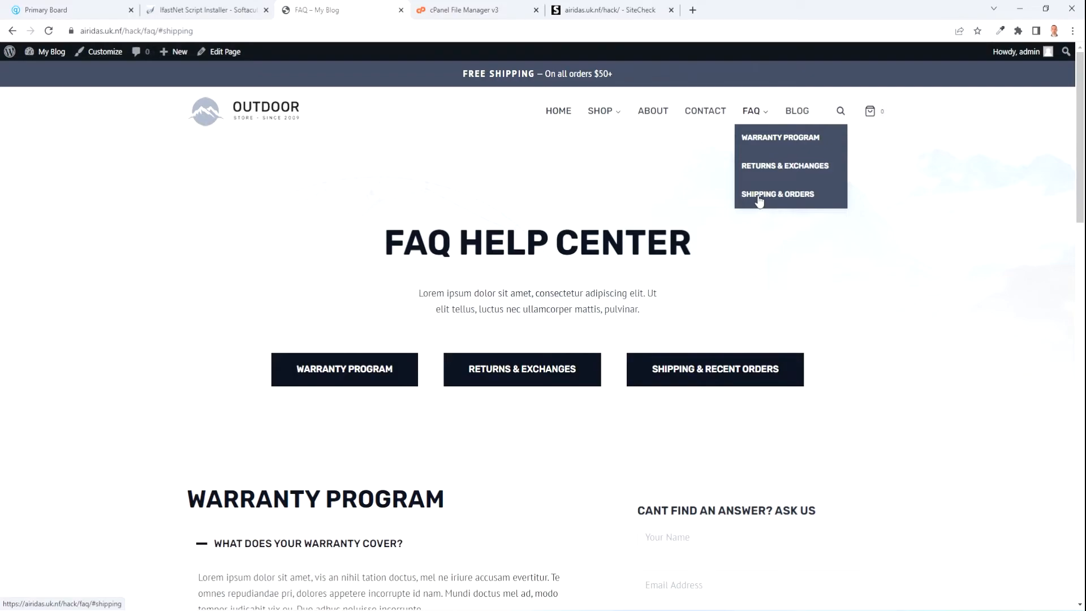
{"action": "left_click", "coordinate": [222, 52]}
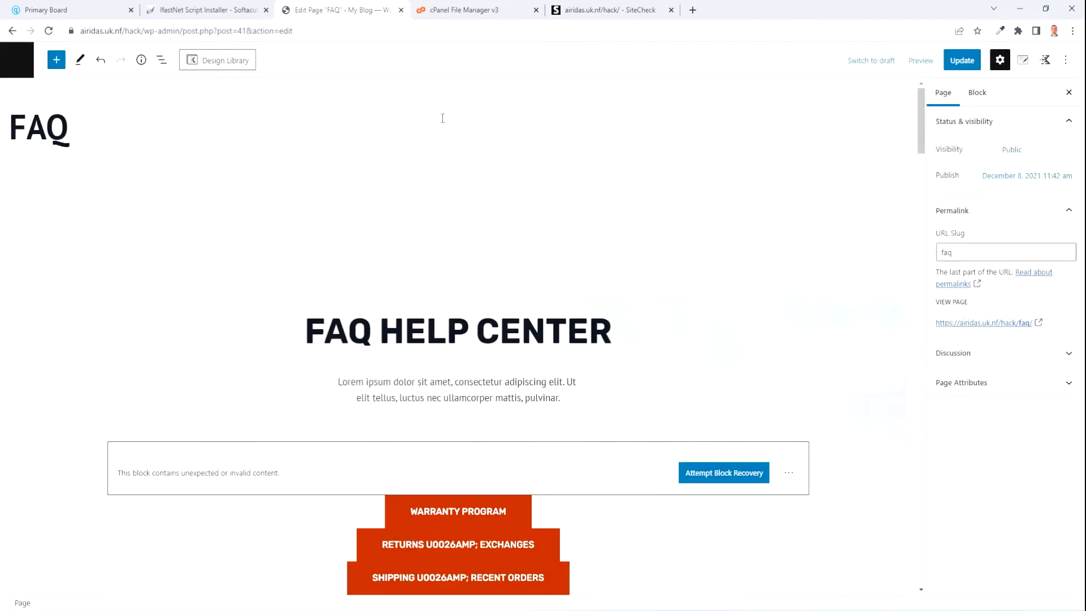
{"action": "scroll", "coordinate": [402, 221], "scroll_direction": "down", "scroll_amount": 9}
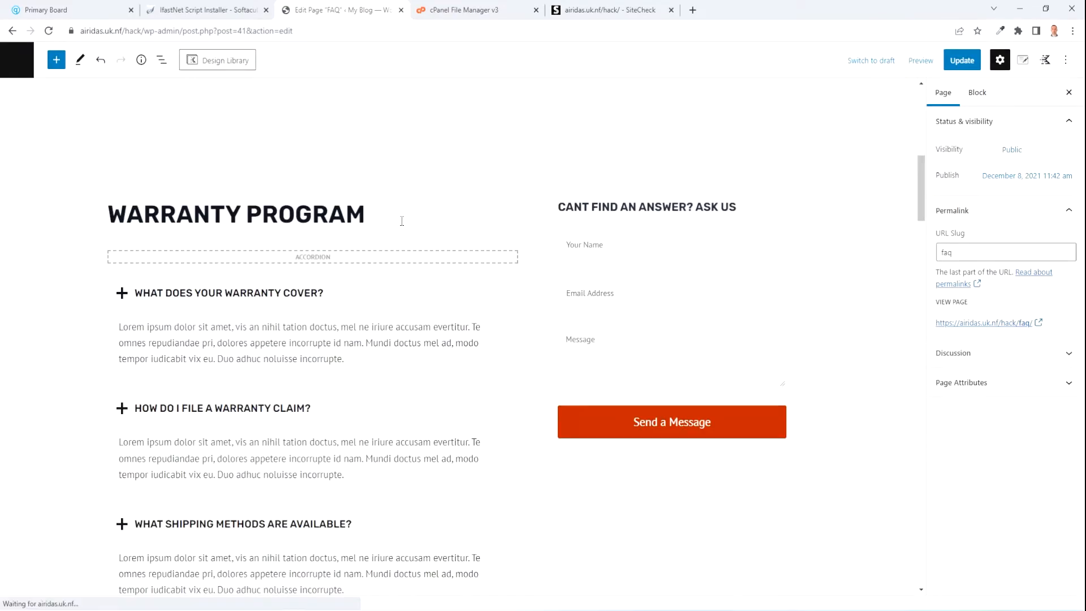
Give the Warranty Program heading a 'warran' HTML anchor and update the FAQ page.
{"action": "left_click", "coordinate": [402, 221]}
{"action": "scroll", "coordinate": [1013, 410], "scroll_direction": "down", "scroll_amount": 1}
{"action": "scroll", "coordinate": [1015, 414], "scroll_direction": "down", "scroll_amount": 2}
{"action": "left_click", "coordinate": [983, 583]}
{"action": "scroll", "coordinate": [983, 566], "scroll_direction": "down", "scroll_amount": 2}
{"action": "left_click", "coordinate": [971, 478]}
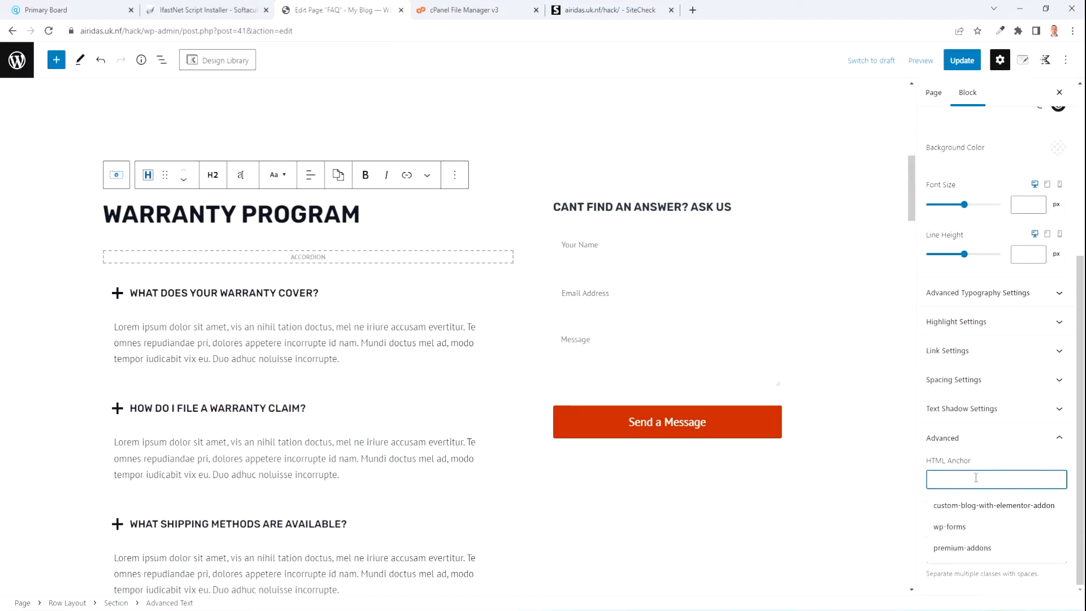
{"action": "type", "text": "wa"}
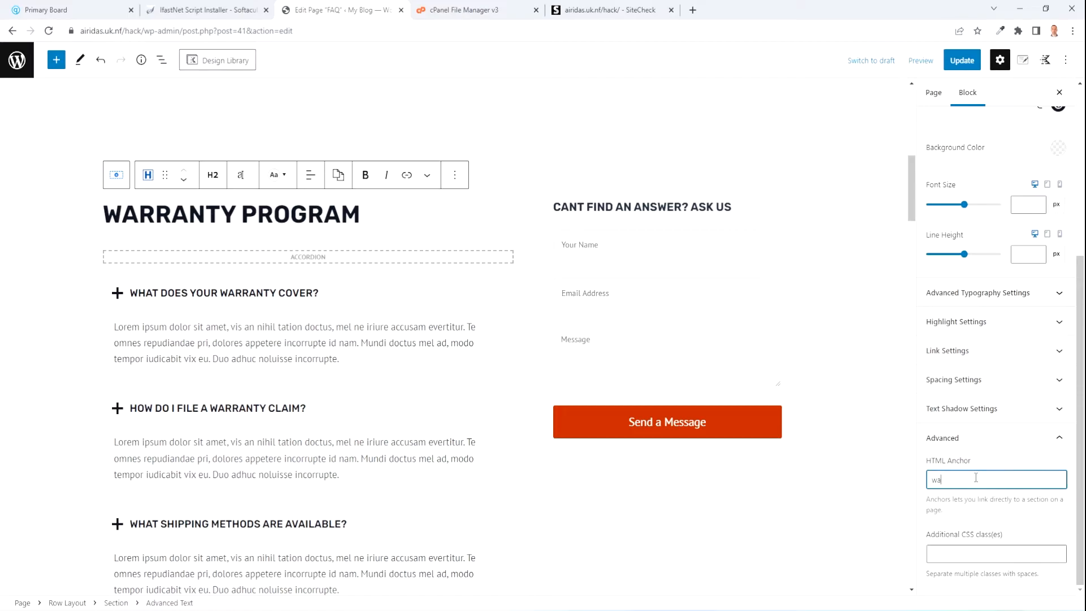
{"action": "type", "text": "rranty"}
{"action": "left_click", "coordinate": [962, 60]}
{"action": "scroll", "coordinate": [328, 303], "scroll_direction": "down", "scroll_amount": 15}
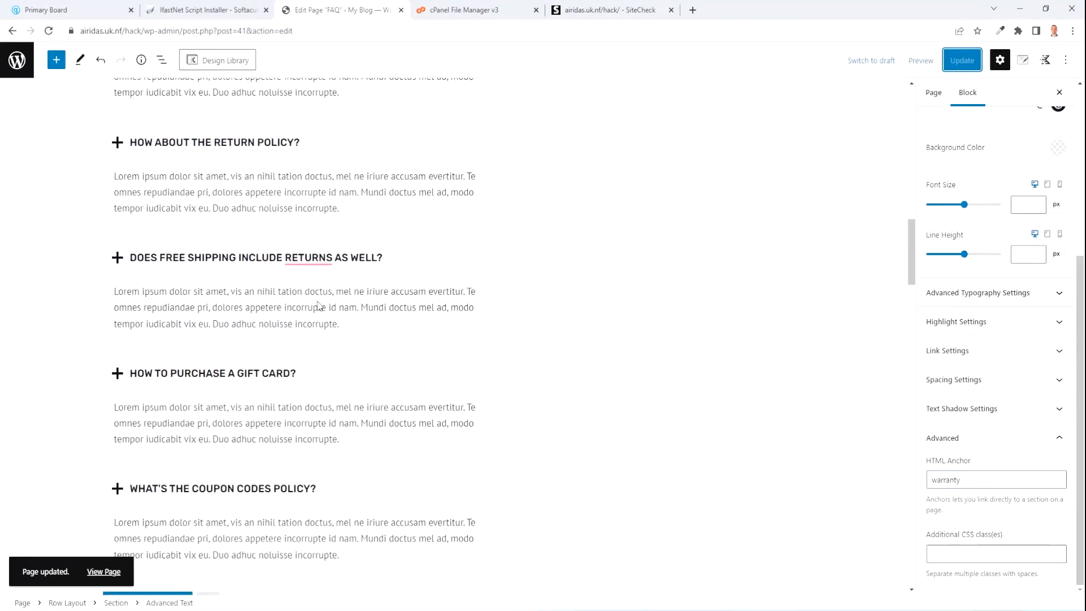
Set the Returns & Exchanges heading's HTML anchor to 'return' and save.
{"action": "left_click", "coordinate": [400, 278]}
{"action": "scroll", "coordinate": [996, 396], "scroll_direction": "down", "scroll_amount": 5}
{"action": "left_click", "coordinate": [962, 557]}
{"action": "left_click", "coordinate": [972, 480]}
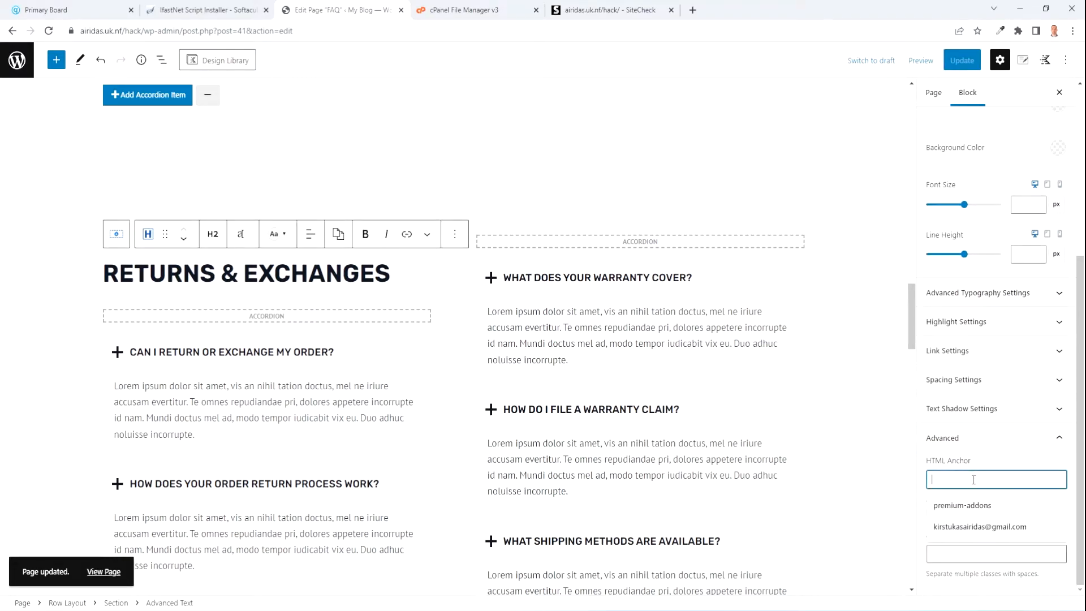
{"action": "type", "text": "return"}
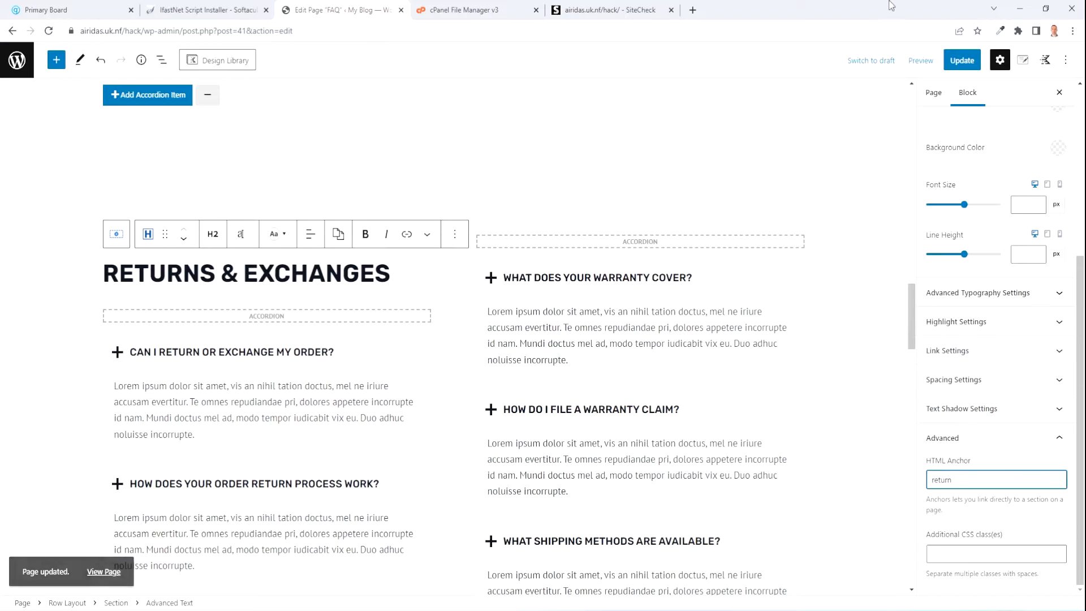
{"action": "key", "text": "ctrl+s"}
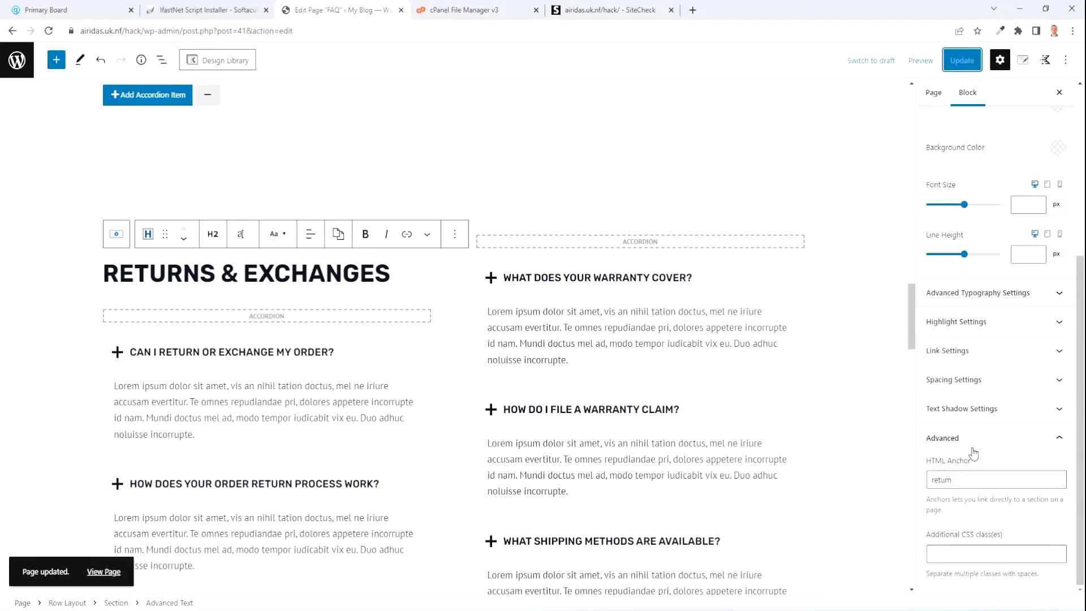
{"action": "scroll", "coordinate": [478, 347], "scroll_direction": "down", "scroll_amount": 15}
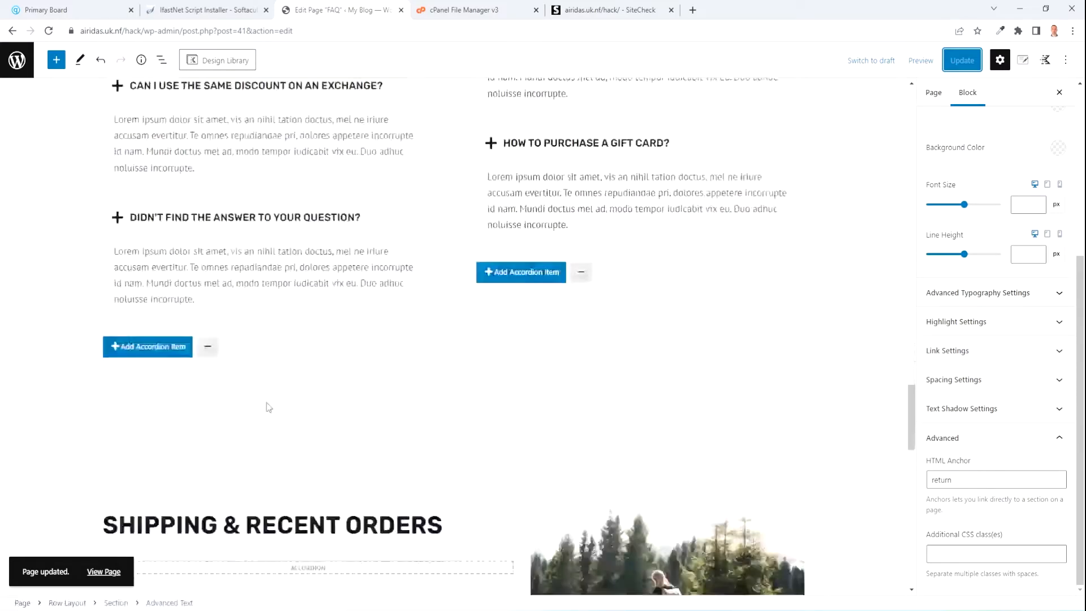
Set the Shipping & Recent Orders heading's HTML anchor to 'shipping' and update the page.
{"action": "left_click", "coordinate": [466, 362]}
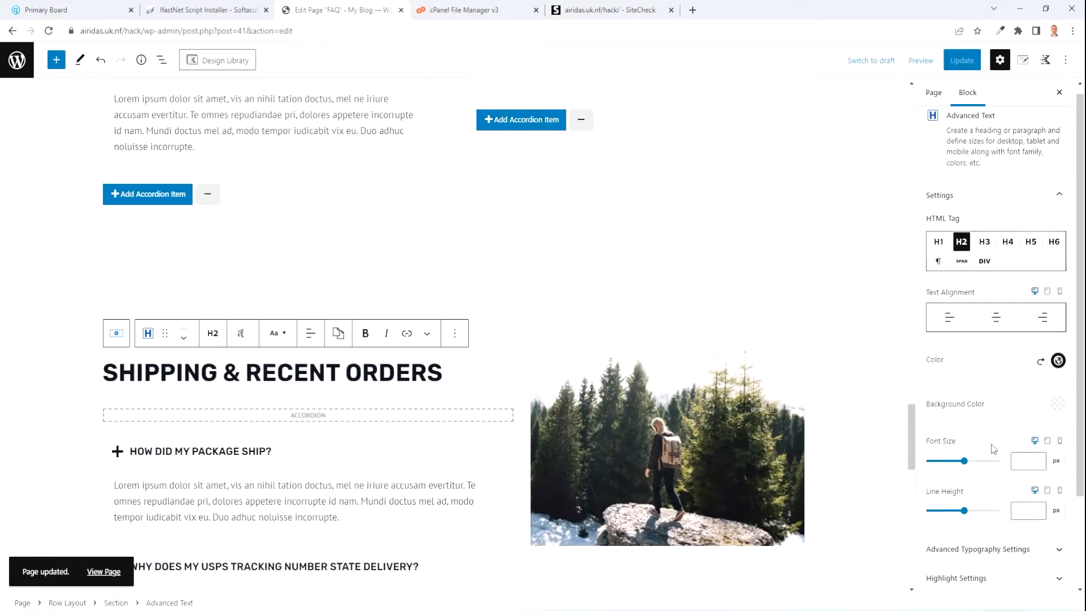
{"action": "scroll", "coordinate": [999, 480], "scroll_direction": "down", "scroll_amount": 3}
{"action": "left_click", "coordinate": [1000, 579]}
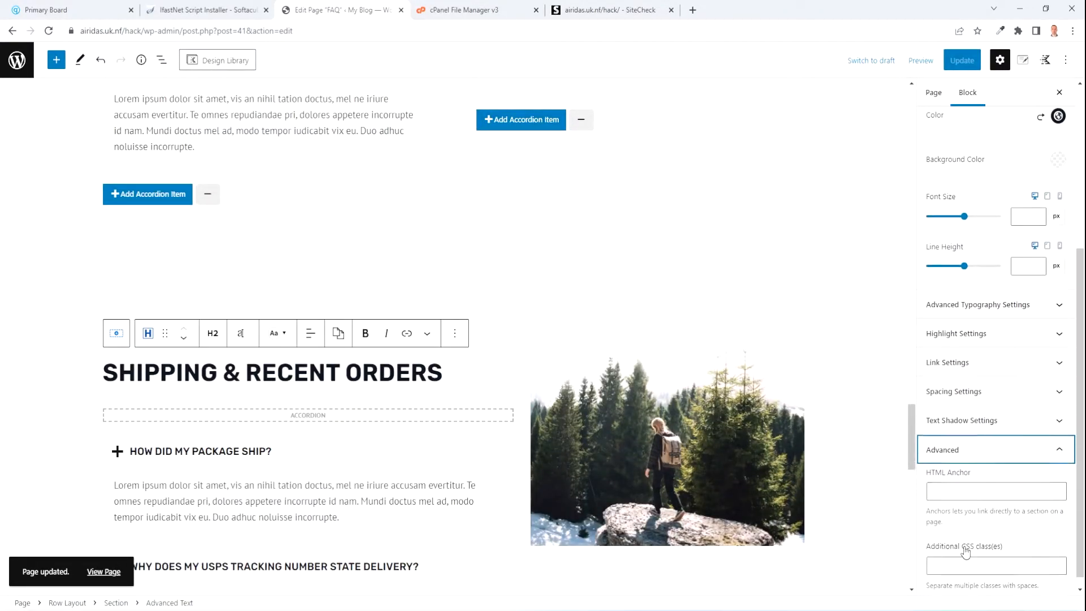
{"action": "left_click", "coordinate": [962, 484]}
{"action": "type", "text": "shipping"}
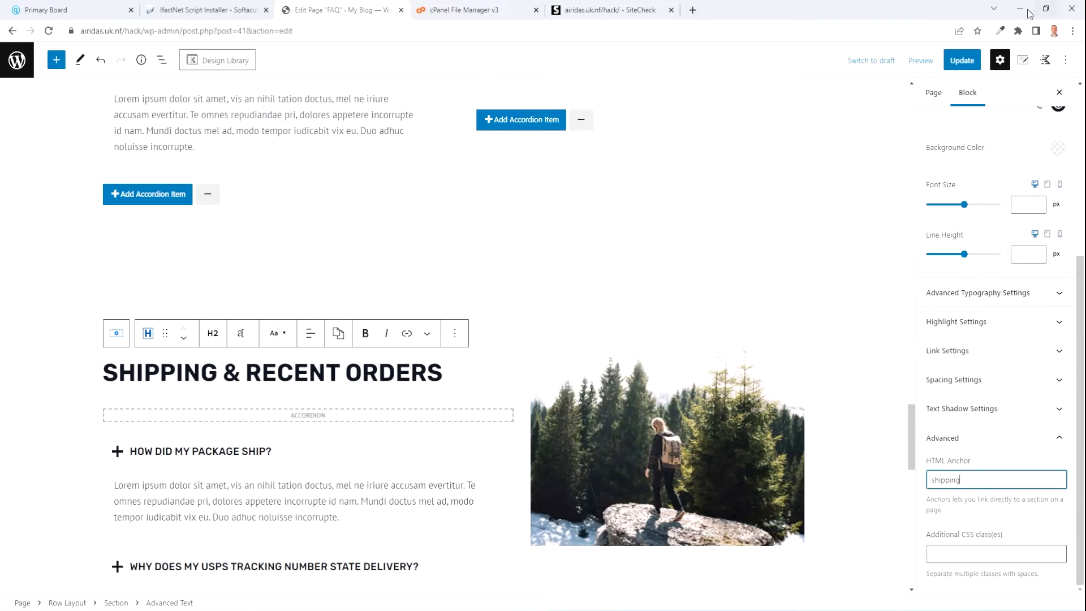
{"action": "left_click", "coordinate": [962, 60]}
{"action": "left_click", "coordinate": [920, 60]}
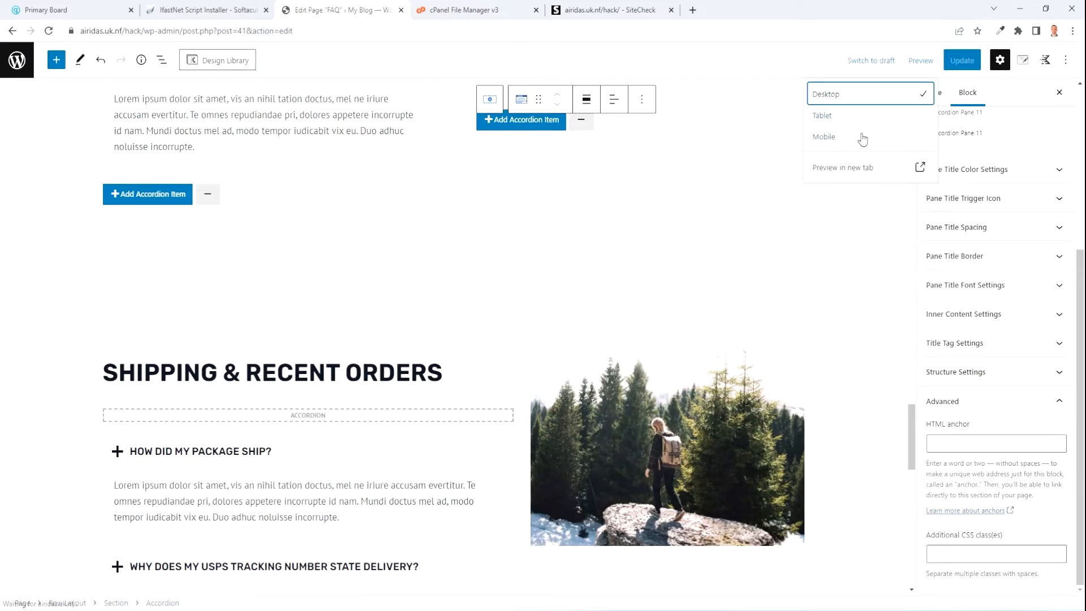
Preview the FAQ page in a new tab and test the Warranty, Returns and Shipping menu anchors.
{"action": "left_click", "coordinate": [843, 168]}
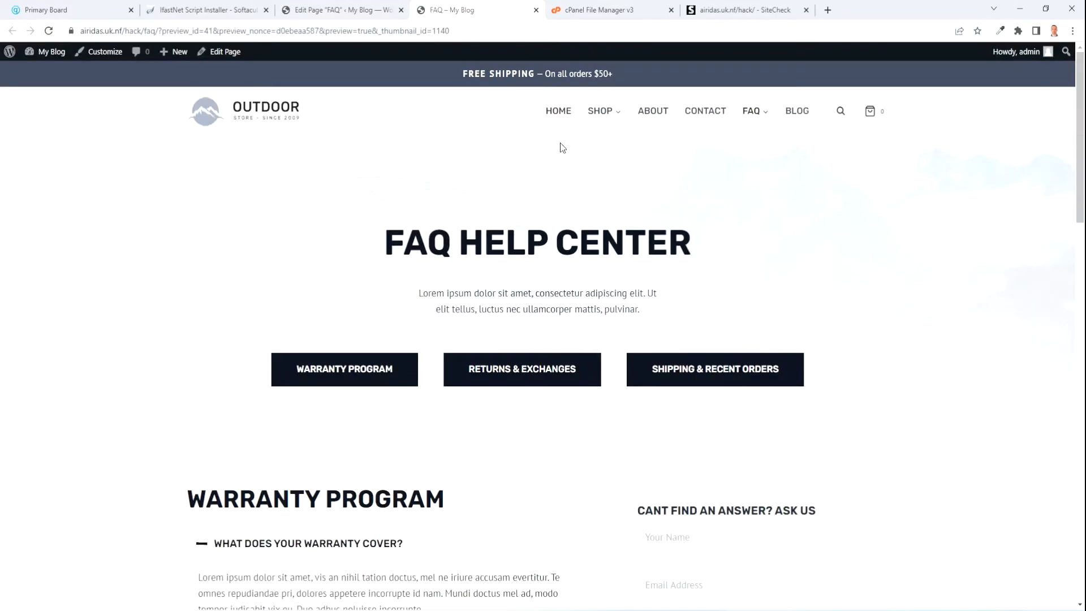
{"action": "mouse_move", "coordinate": [753, 111]}
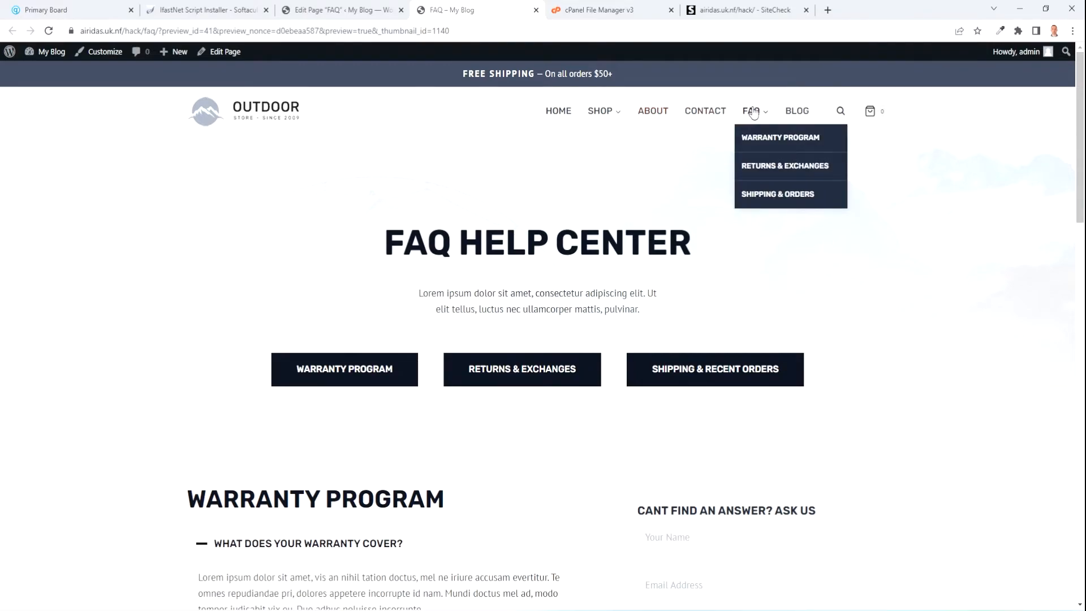
{"action": "left_click", "coordinate": [757, 139]}
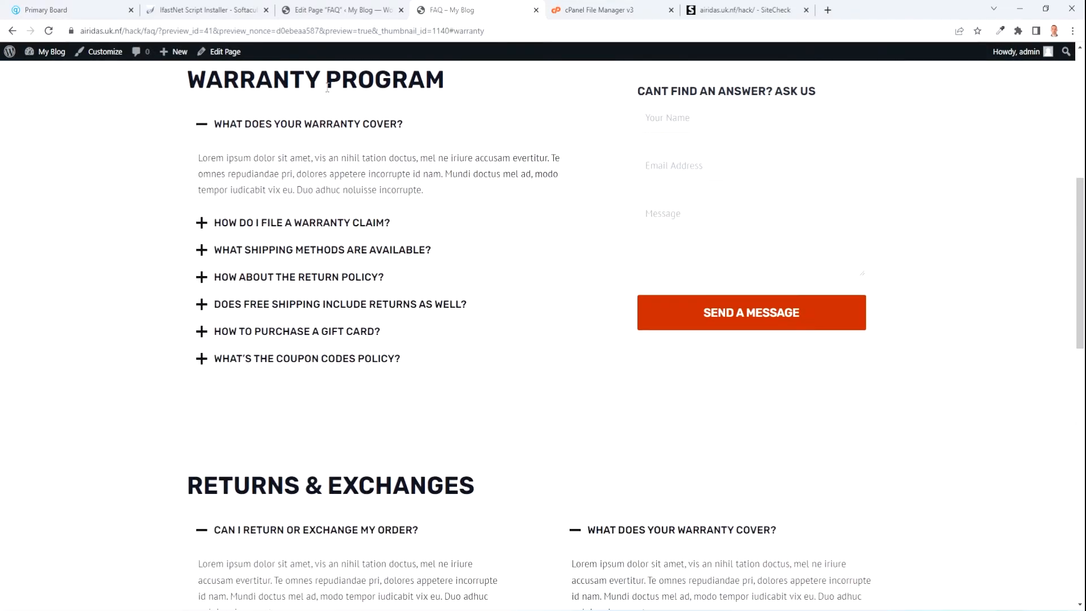
{"action": "scroll", "coordinate": [784, 153], "scroll_direction": "up", "scroll_amount": 7}
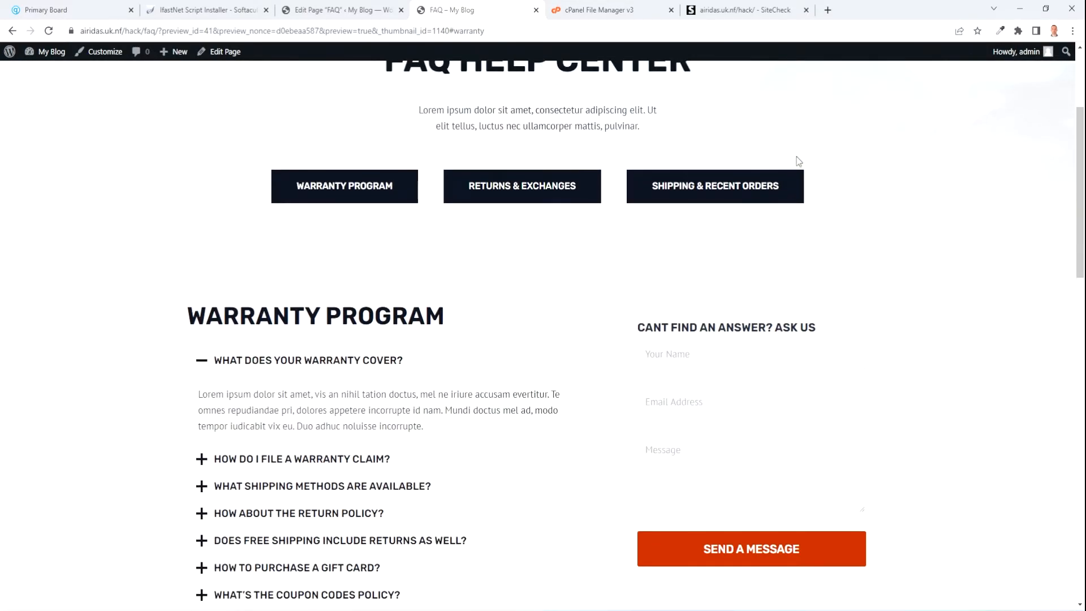
{"action": "mouse_move", "coordinate": [755, 113]}
{"action": "left_click", "coordinate": [771, 182]}
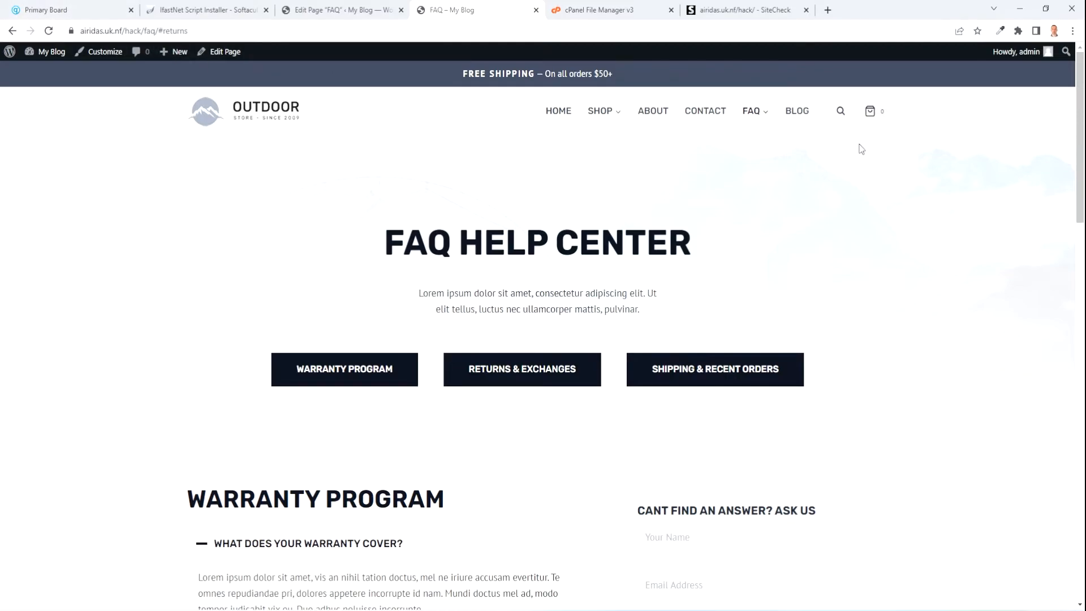
{"action": "mouse_move", "coordinate": [754, 111]}
{"action": "left_click", "coordinate": [764, 194]}
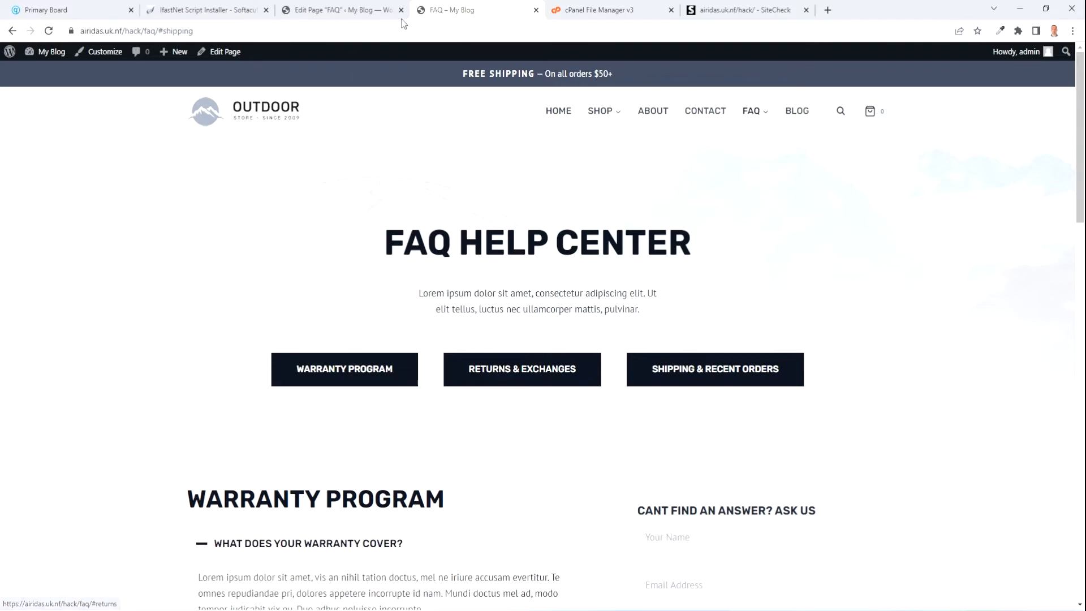
{"action": "left_click", "coordinate": [339, 11]}
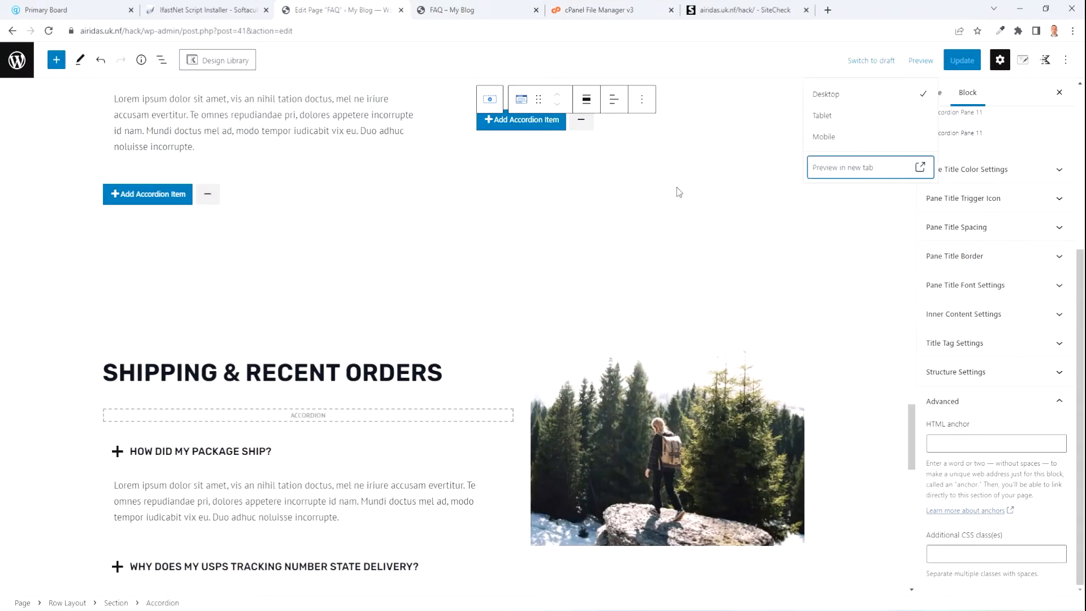
Change the Returns & Exchanges anchor to 'returns', update, and retest that link in the preview.
{"action": "scroll", "coordinate": [320, 339], "scroll_direction": "up", "scroll_amount": 10}
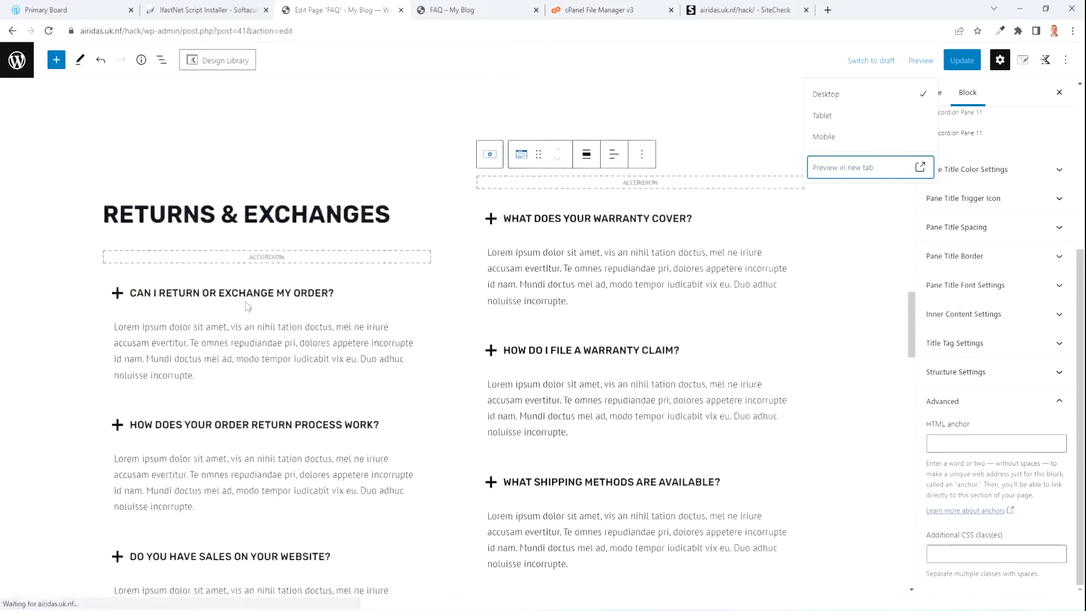
{"action": "left_click", "coordinate": [391, 331]}
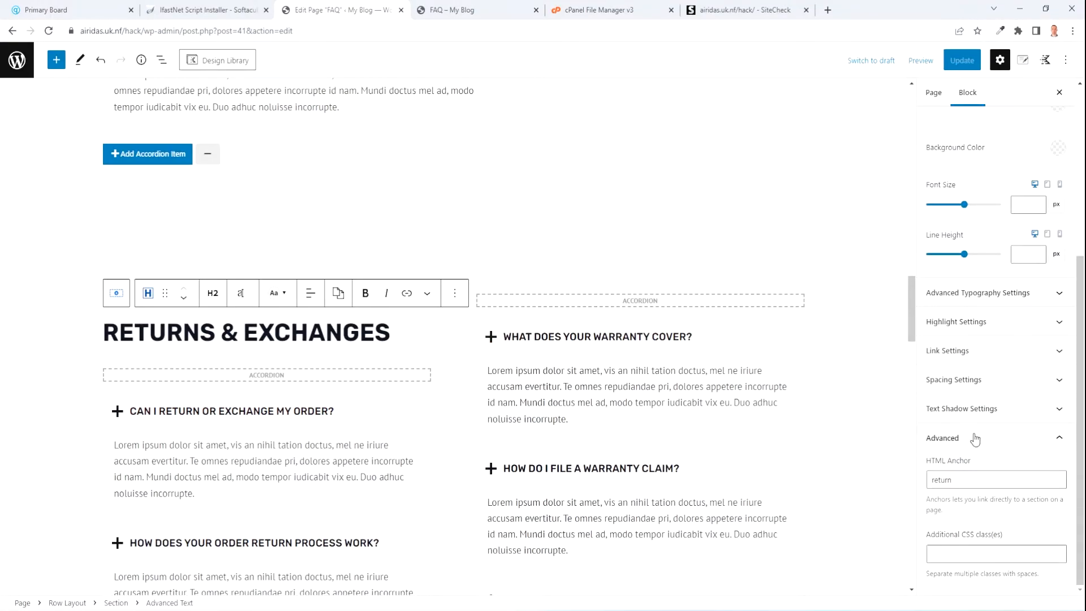
{"action": "left_click", "coordinate": [958, 483]}
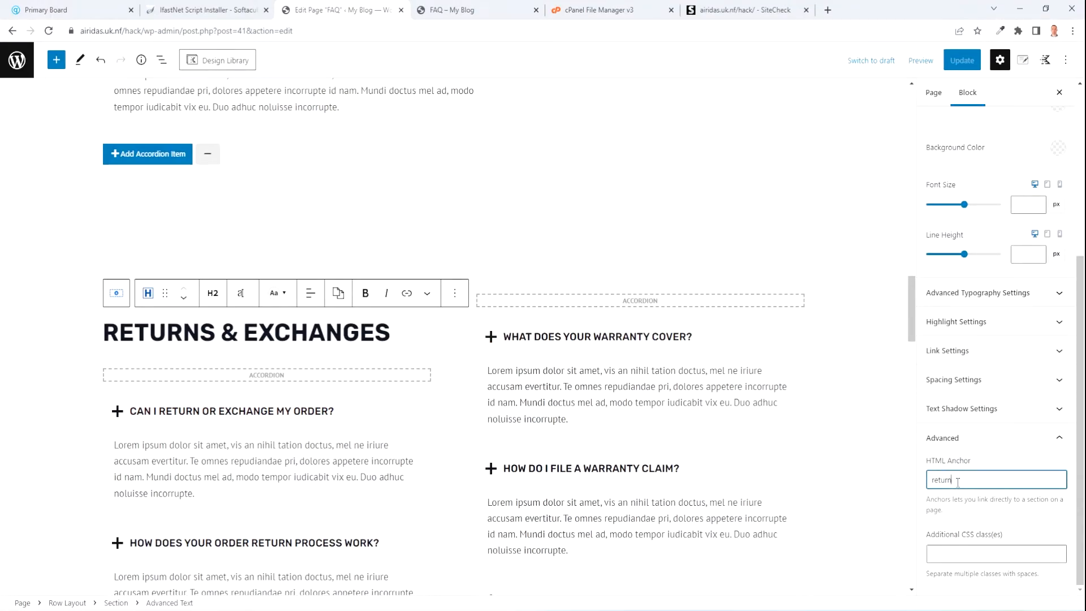
{"action": "type", "text": "s"}
{"action": "left_click", "coordinate": [965, 64]}
{"action": "left_click", "coordinate": [491, 10]}
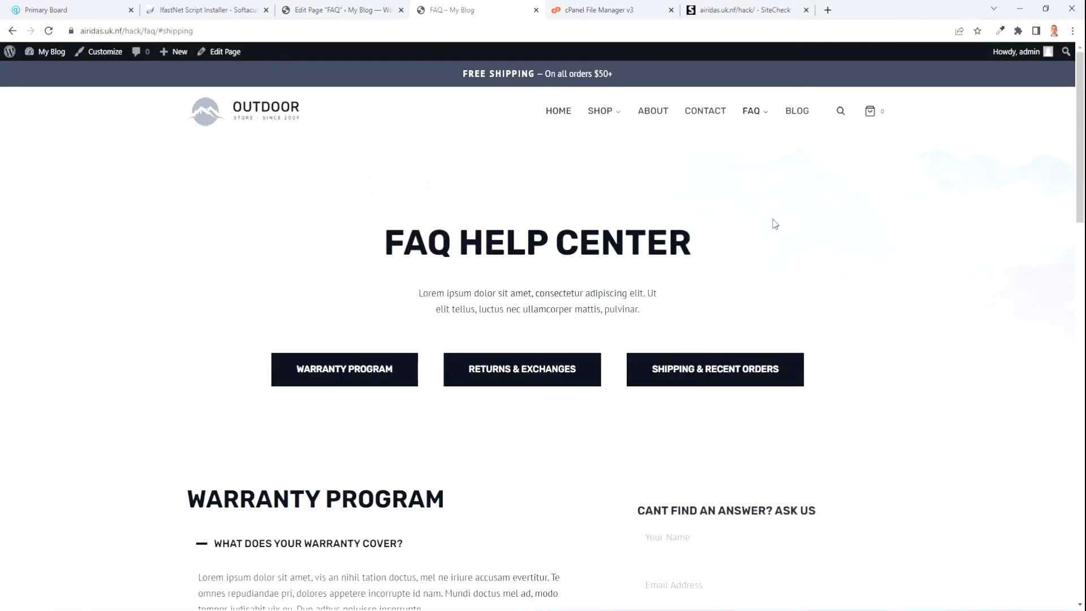
{"action": "mouse_move", "coordinate": [752, 111]}
{"action": "left_click", "coordinate": [771, 168]}
Review the SiteCheck results showing the 404 Not Found issue, then return to WordPress.
{"action": "left_click", "coordinate": [790, 16]}
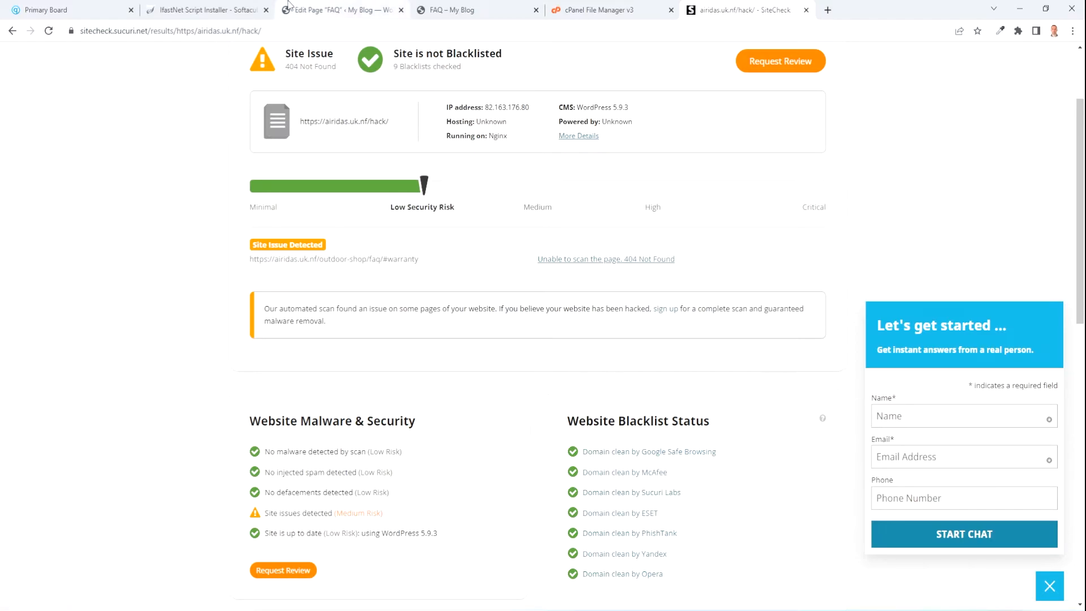
{"action": "left_click", "coordinate": [331, 10]}
Search plugins for '404', then install and activate All 404 Redirect to Homepage.
{"action": "left_click", "coordinate": [17, 60]}
{"action": "mouse_move", "coordinate": [34, 342]}
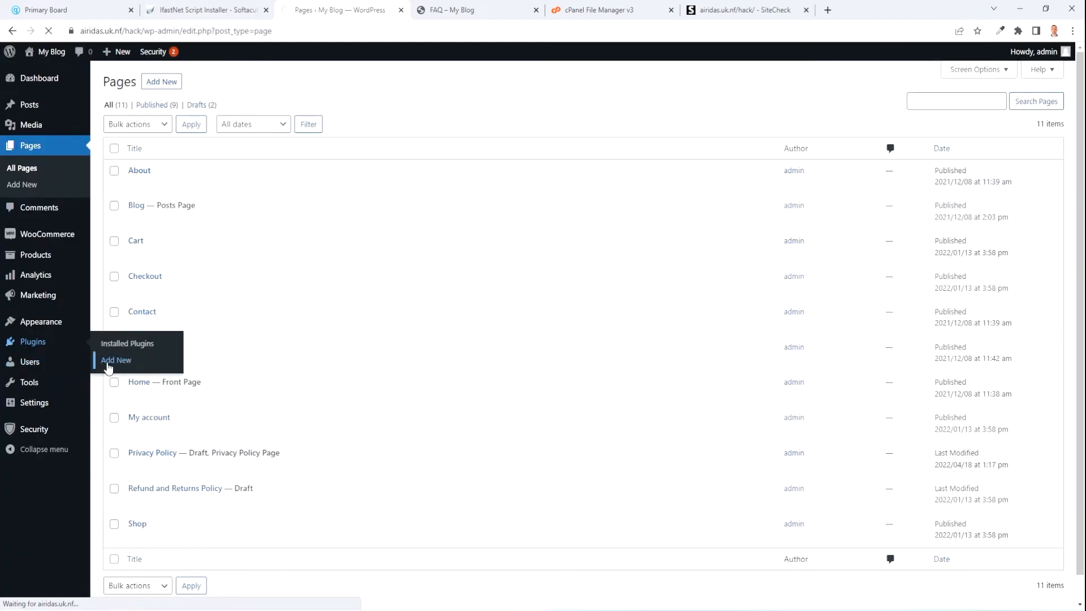
{"action": "left_click", "coordinate": [978, 109]}
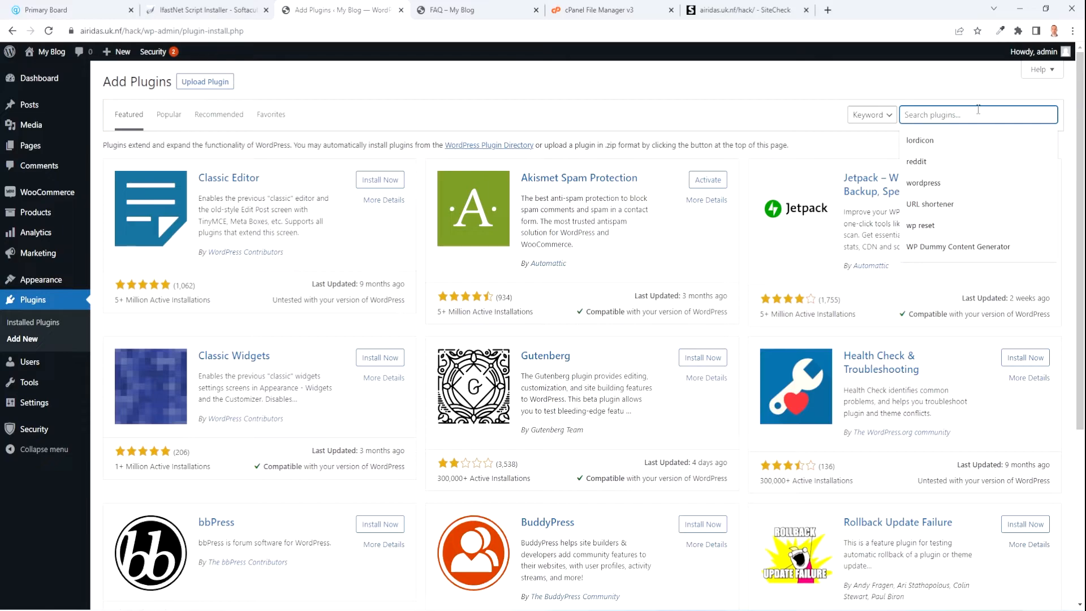
{"action": "scroll", "coordinate": [978, 109], "scroll_direction": "up", "scroll_amount": 5}
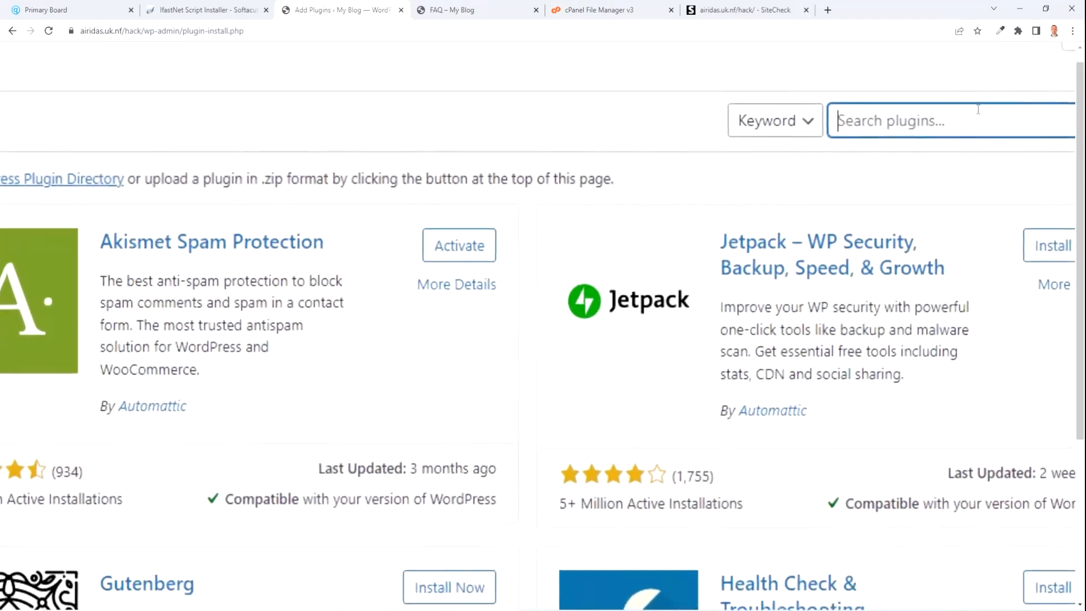
{"action": "type", "text": "404"}
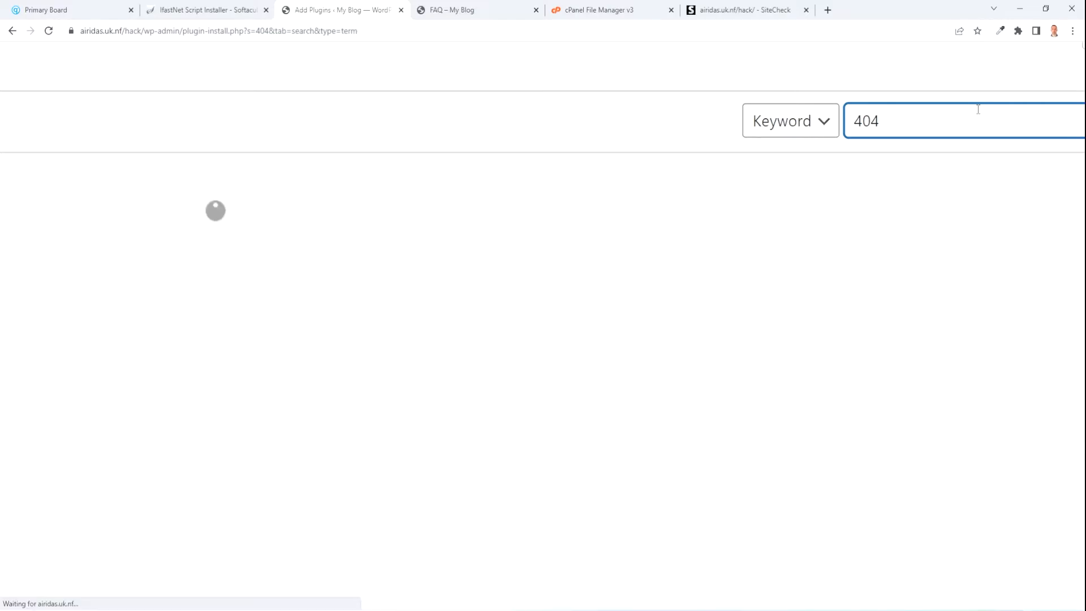
{"action": "scroll", "coordinate": [978, 110], "scroll_direction": "down", "scroll_amount": 5}
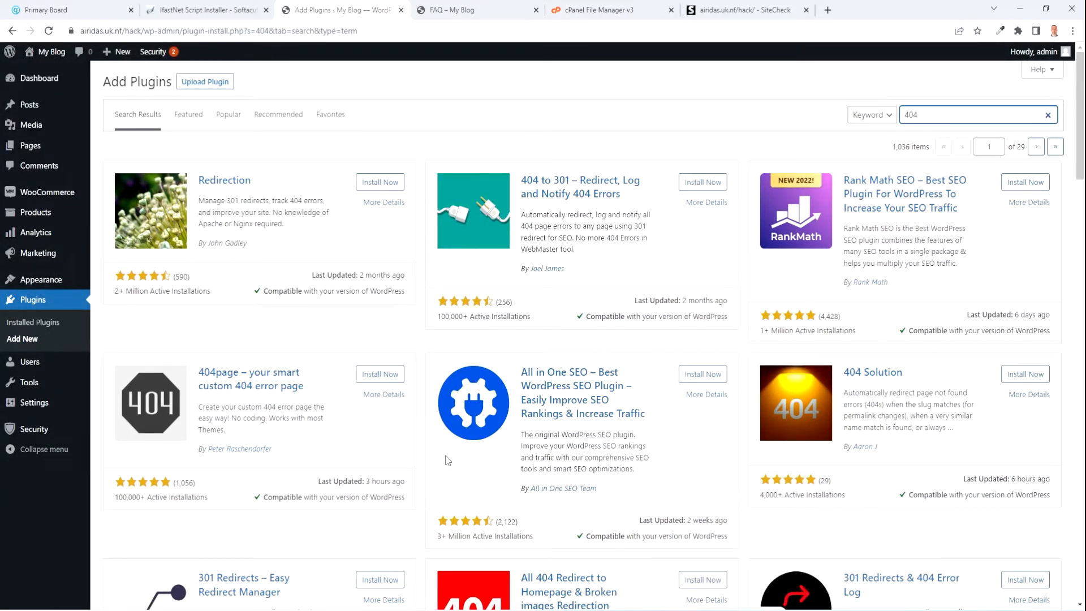
{"action": "scroll", "coordinate": [486, 430], "scroll_direction": "down", "scroll_amount": 5}
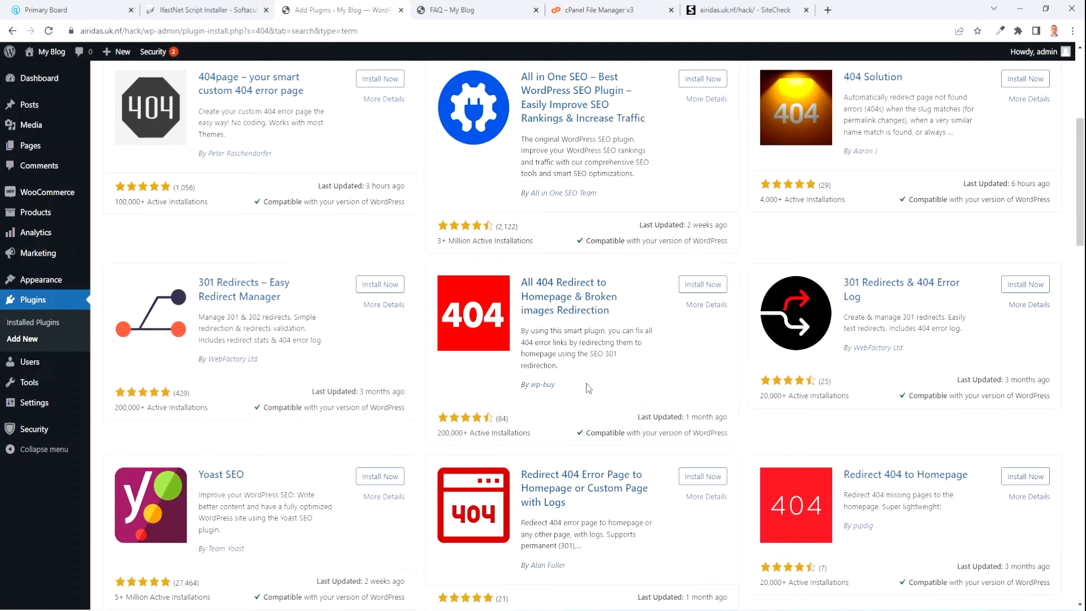
{"action": "scroll", "coordinate": [592, 406], "scroll_direction": "up", "scroll_amount": 5}
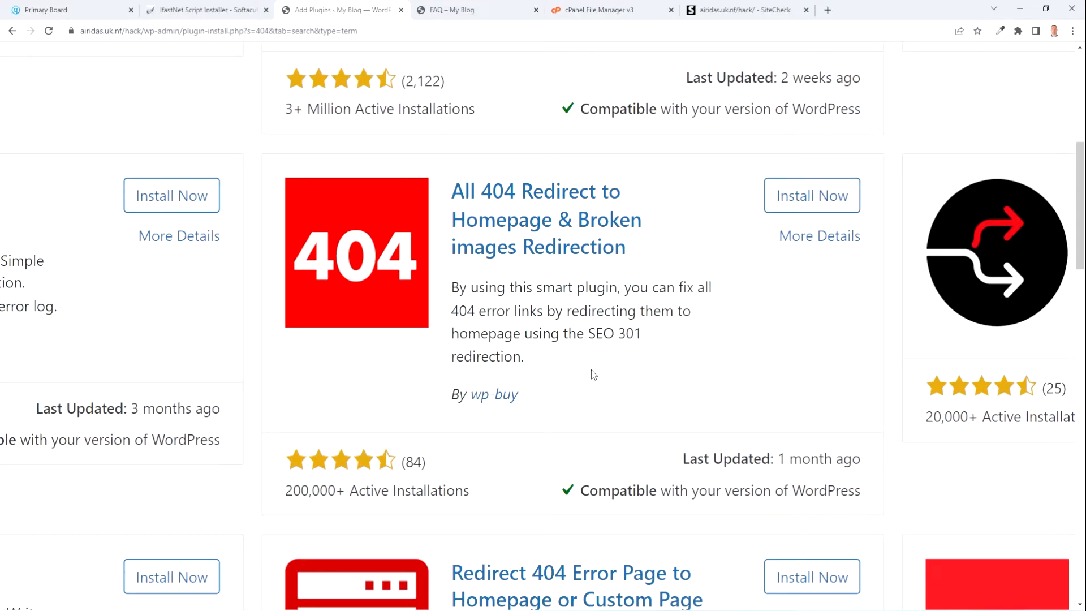
{"action": "left_click", "coordinate": [807, 196]}
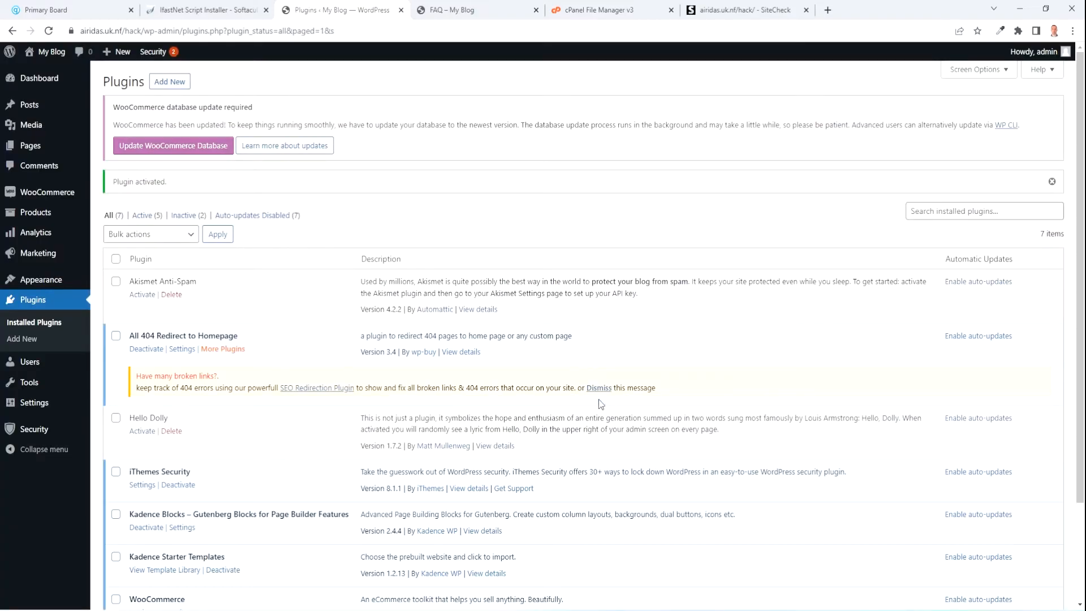
{"action": "left_click", "coordinate": [599, 388]}
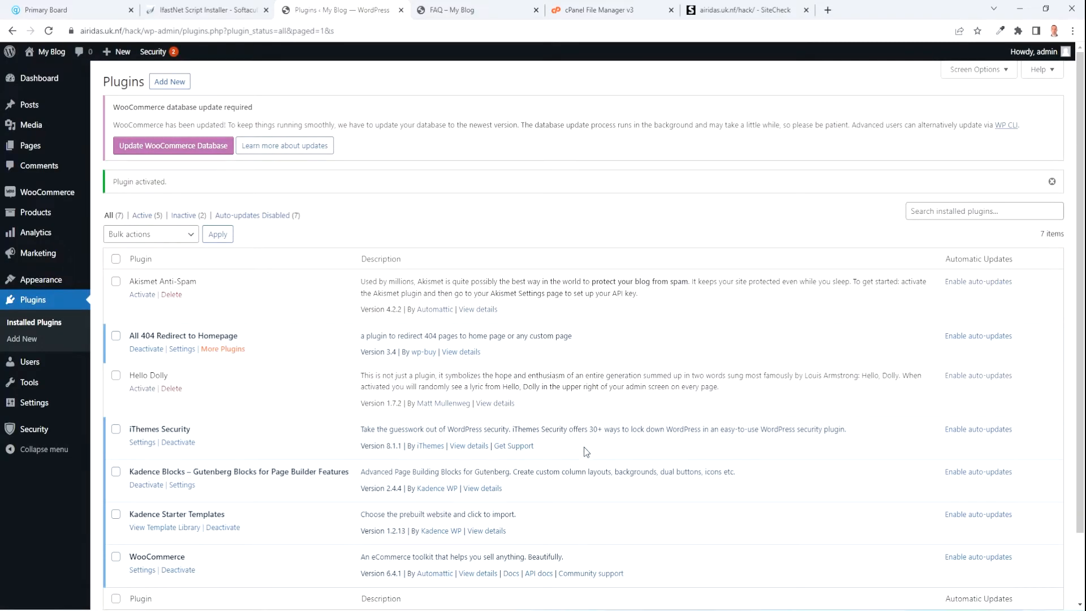
{"action": "left_click", "coordinate": [733, 11]}
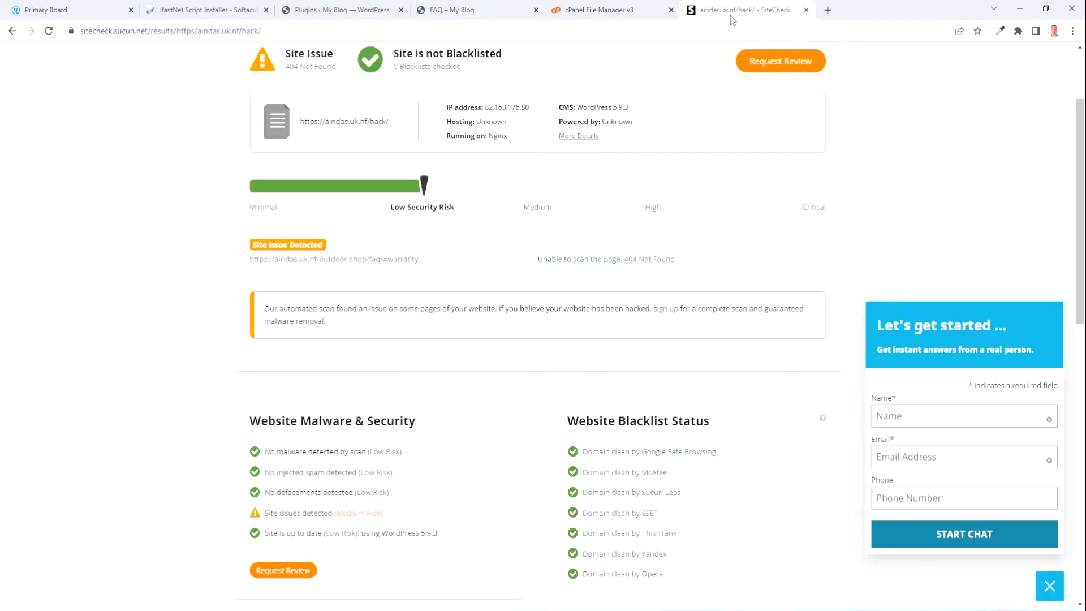
Re-scan the site in SiteCheck and confirm no malware, no blacklisting and low risk.
{"action": "scroll", "coordinate": [381, 471], "scroll_direction": "down", "scroll_amount": 12}
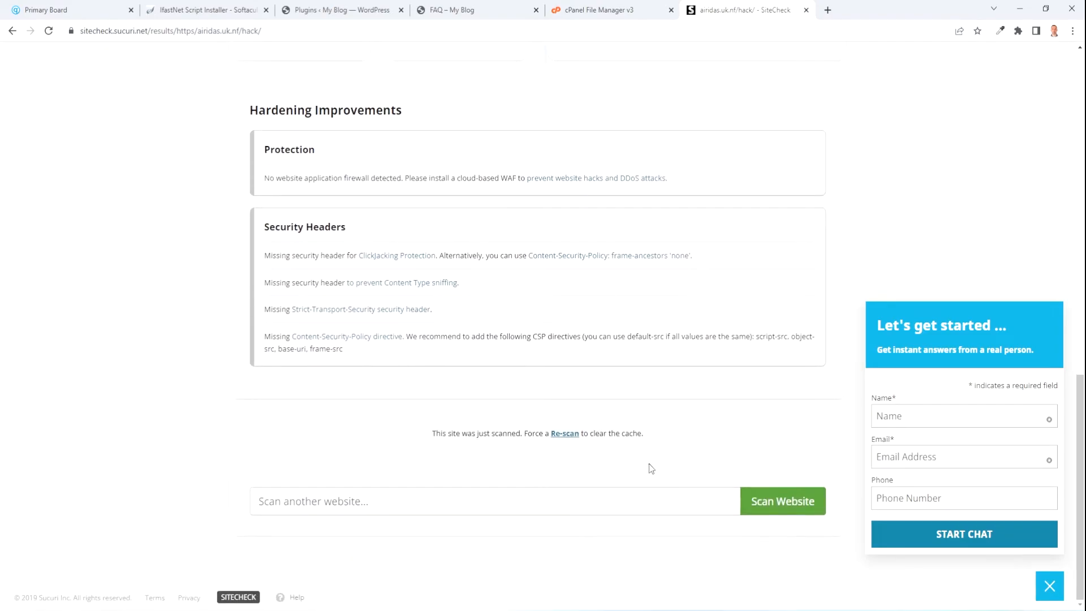
{"action": "left_click", "coordinate": [565, 435]}
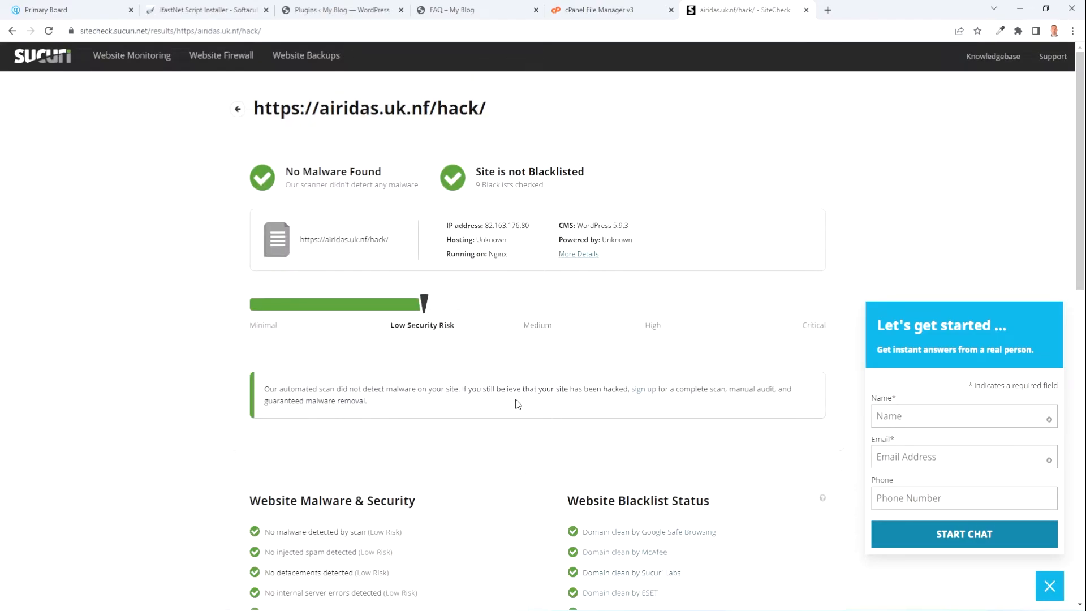
{"action": "scroll", "coordinate": [459, 343], "scroll_direction": "down", "scroll_amount": 13}
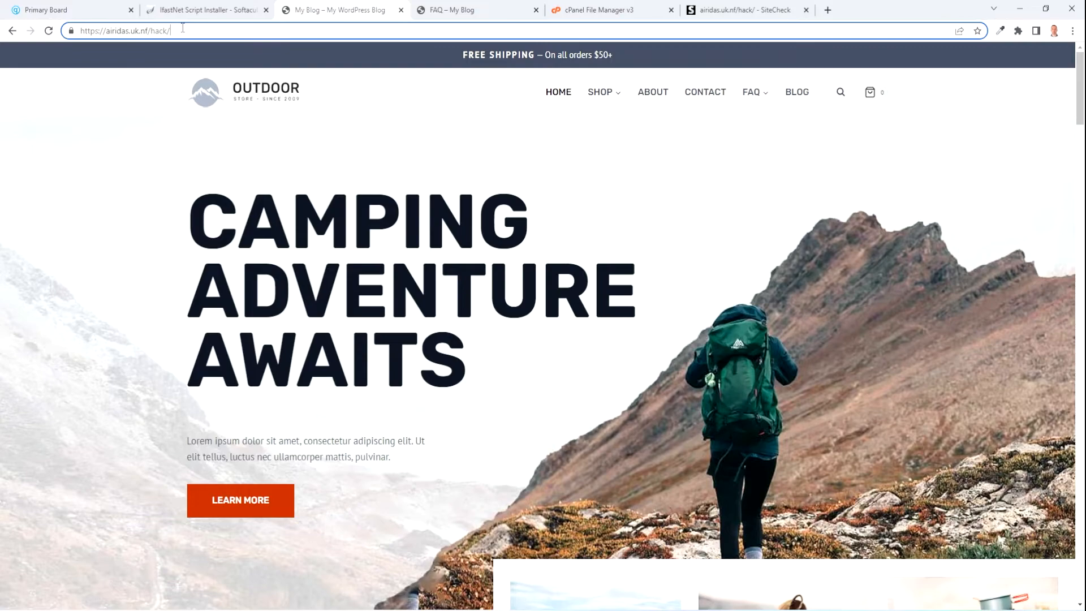
Go to the site's wp-admin address and log in with the saved admin credentials.
{"action": "type", "text": "wp-"}
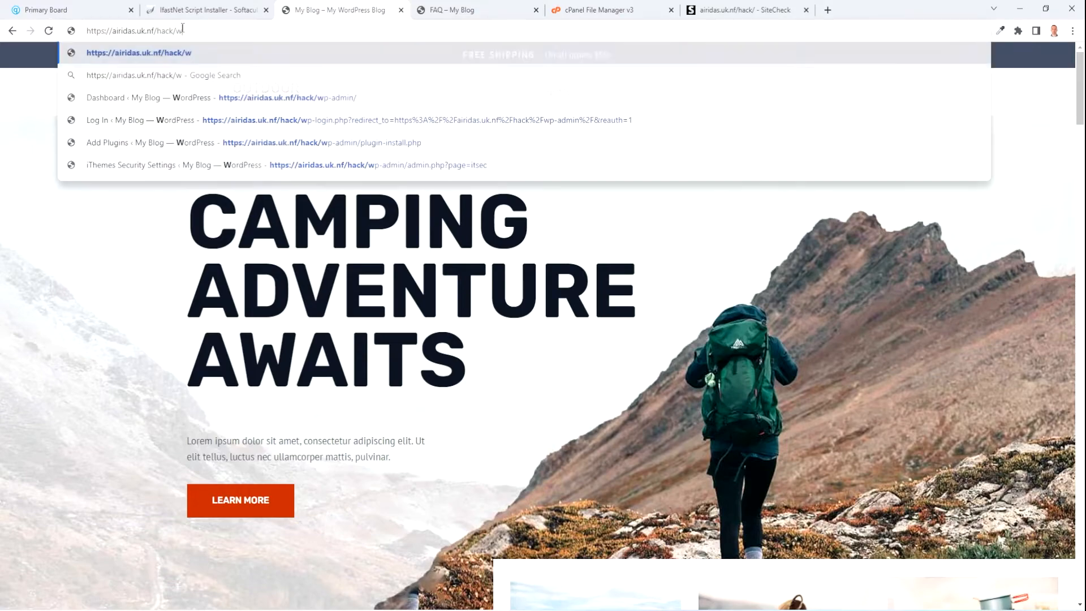
{"action": "type", "text": "min"}
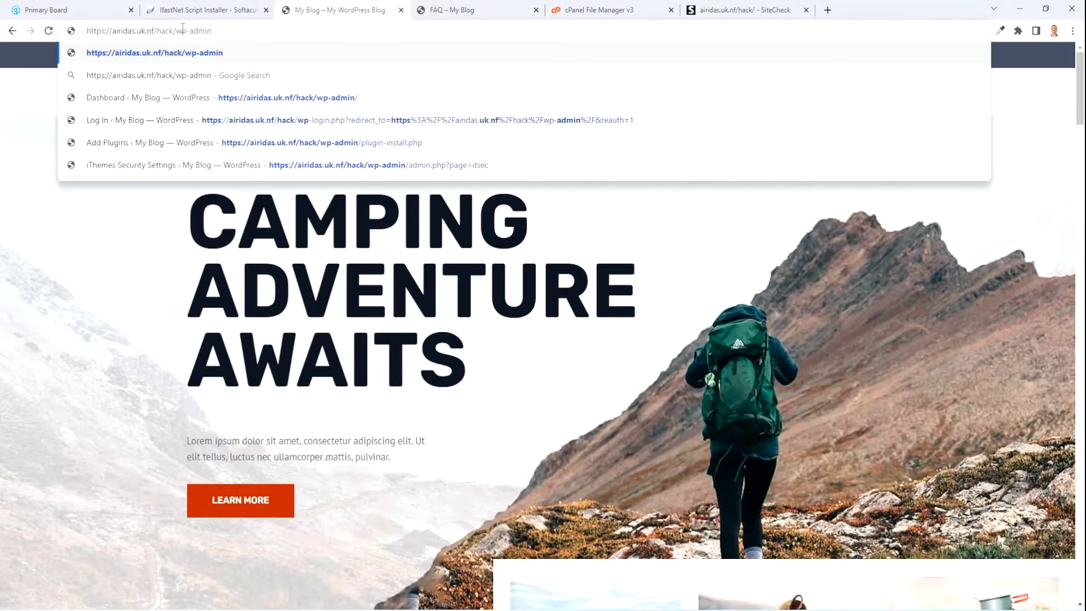
{"action": "key", "text": "Return"}
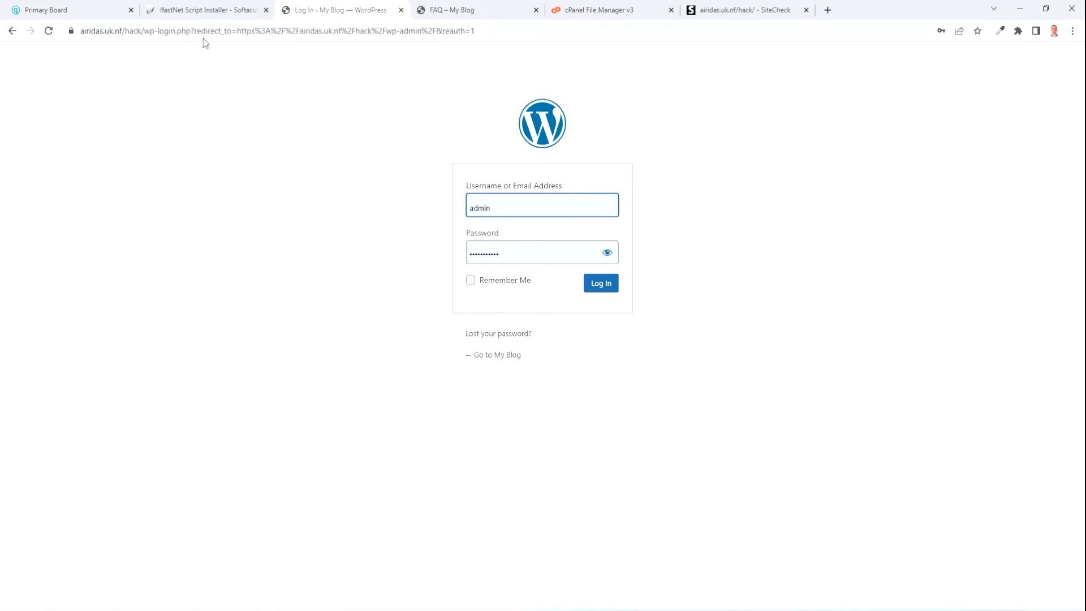
{"action": "left_click", "coordinate": [604, 285]}
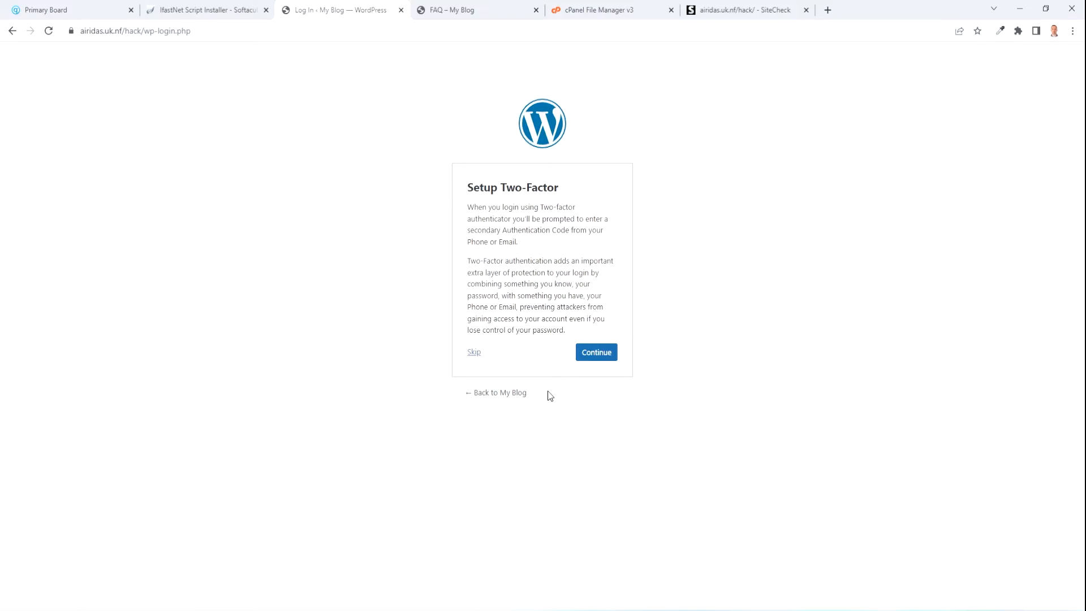
Generate the ten two-factor backup codes, save a copy in Notepad, and enable Email verification.
{"action": "left_click", "coordinate": [591, 353]}
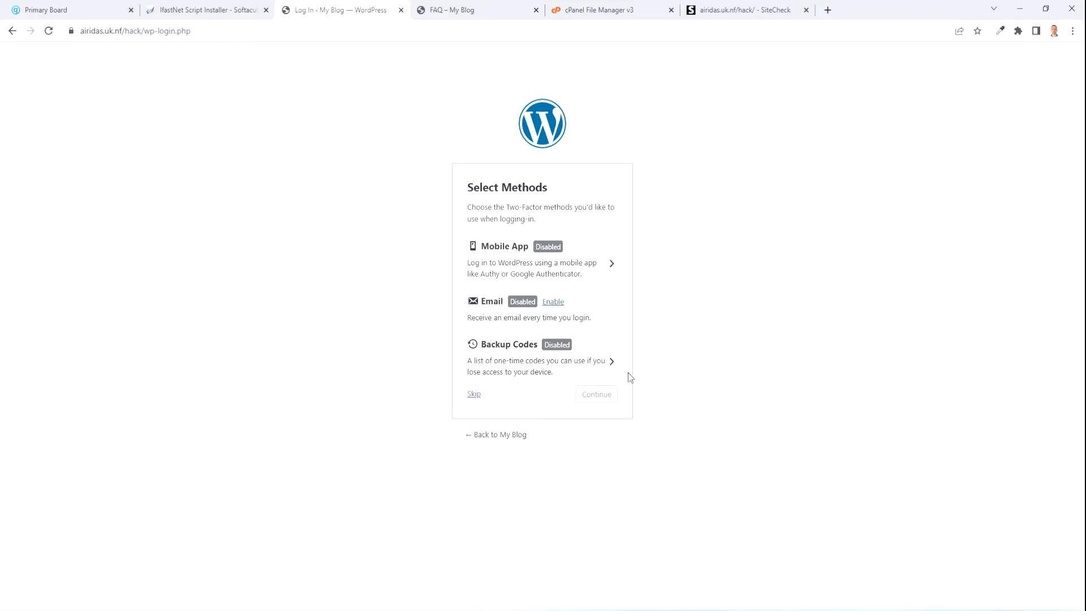
{"action": "left_click", "coordinate": [612, 366]}
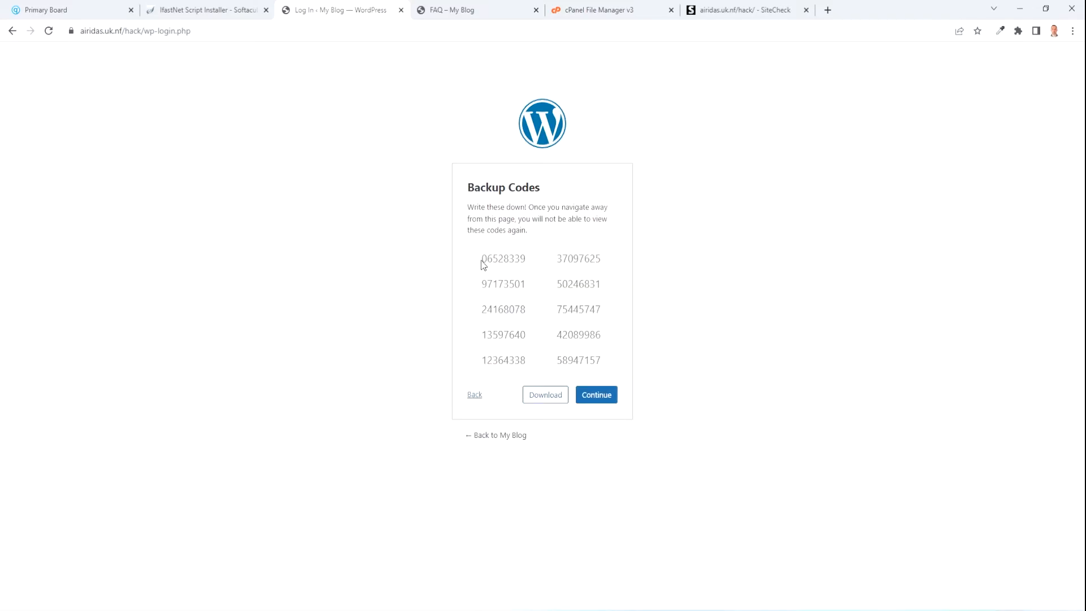
{"action": "left_click_drag", "start_coordinate": [483, 256], "coordinate": [616, 361]}
{"action": "key", "text": "ctrl+c"}
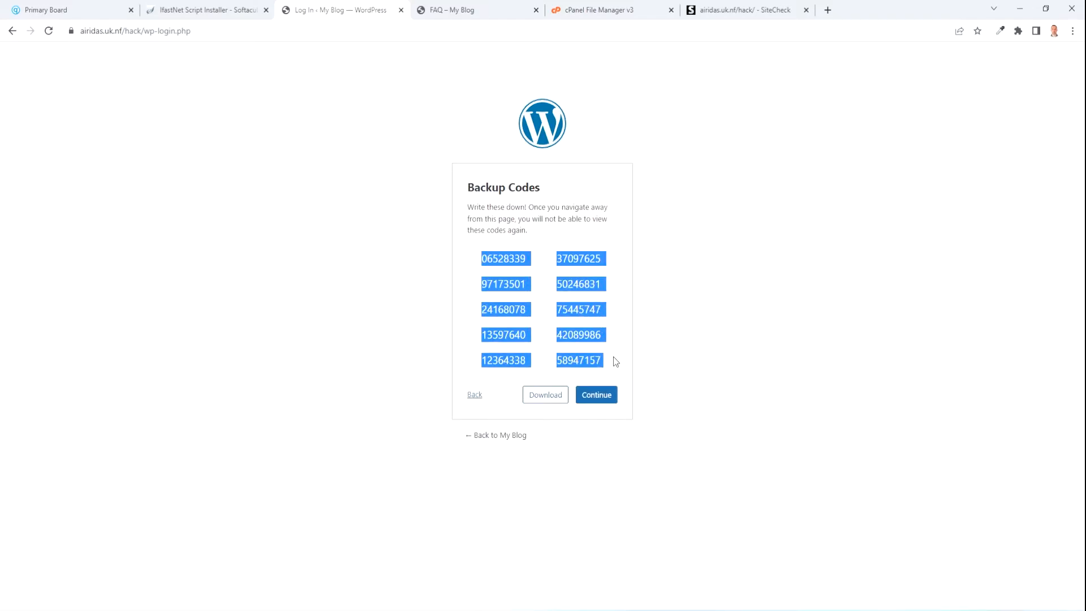
{"action": "left_click", "coordinate": [614, 358]}
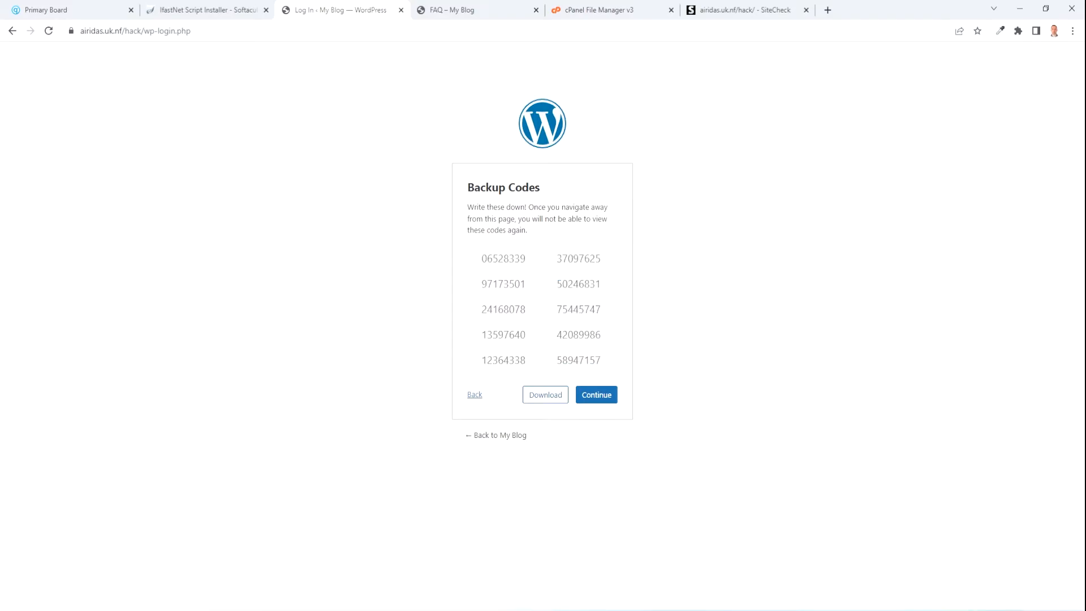
{"action": "key", "text": "alt+Tab"}
{"action": "key", "text": "ctrl+v"}
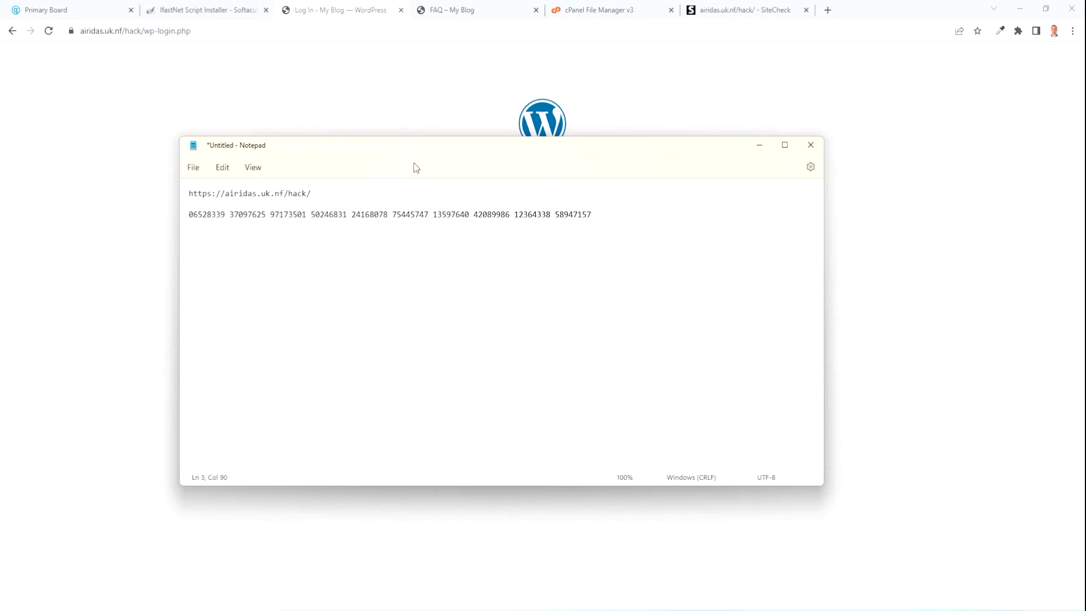
{"action": "key", "text": "alt+Tab"}
{"action": "left_click", "coordinate": [604, 397]}
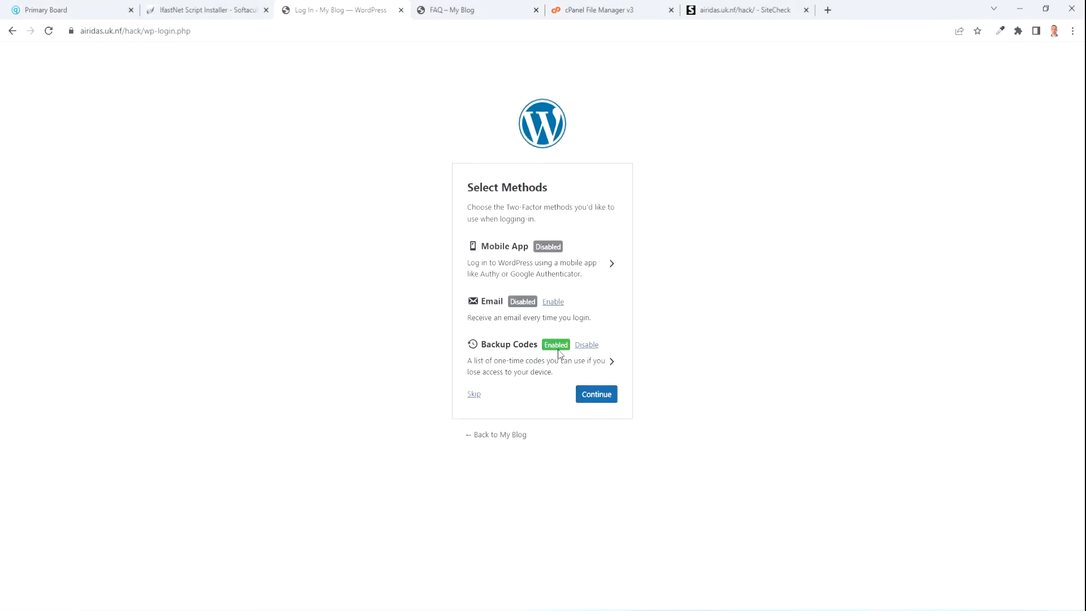
{"action": "left_click", "coordinate": [553, 301]}
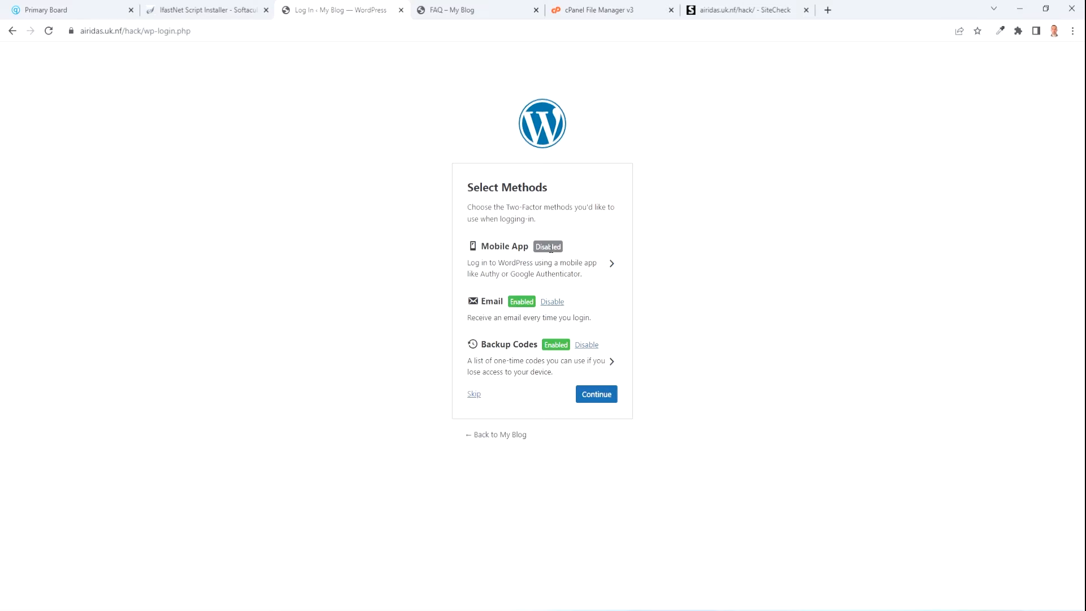
Open the Login Authentication Code email in Gmail Spam and follow its Continue link to WordPress.
{"action": "left_click", "coordinate": [600, 398]}
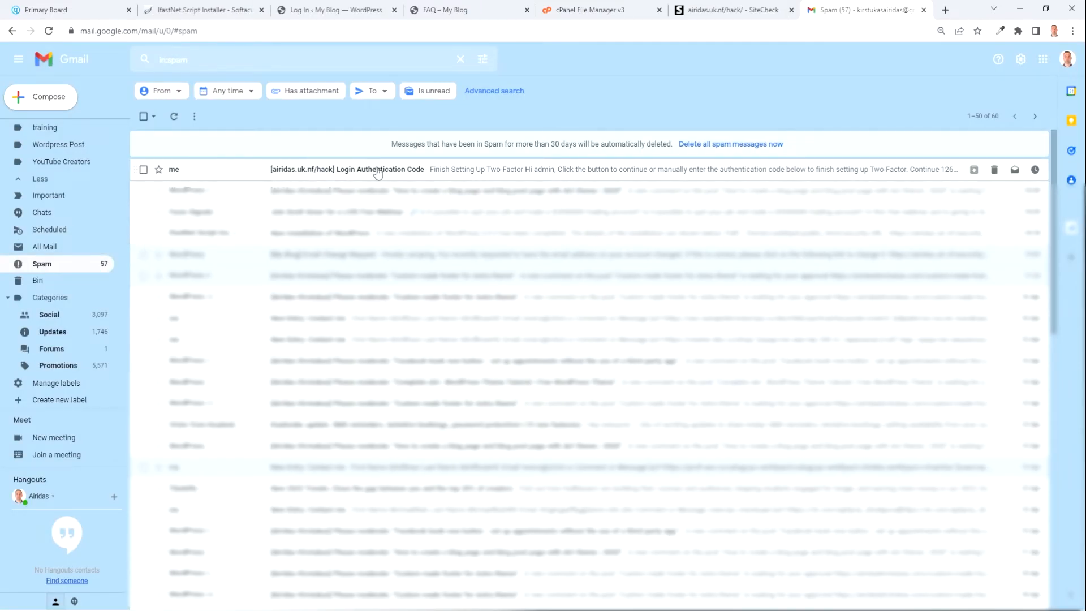
{"action": "left_click", "coordinate": [389, 174]}
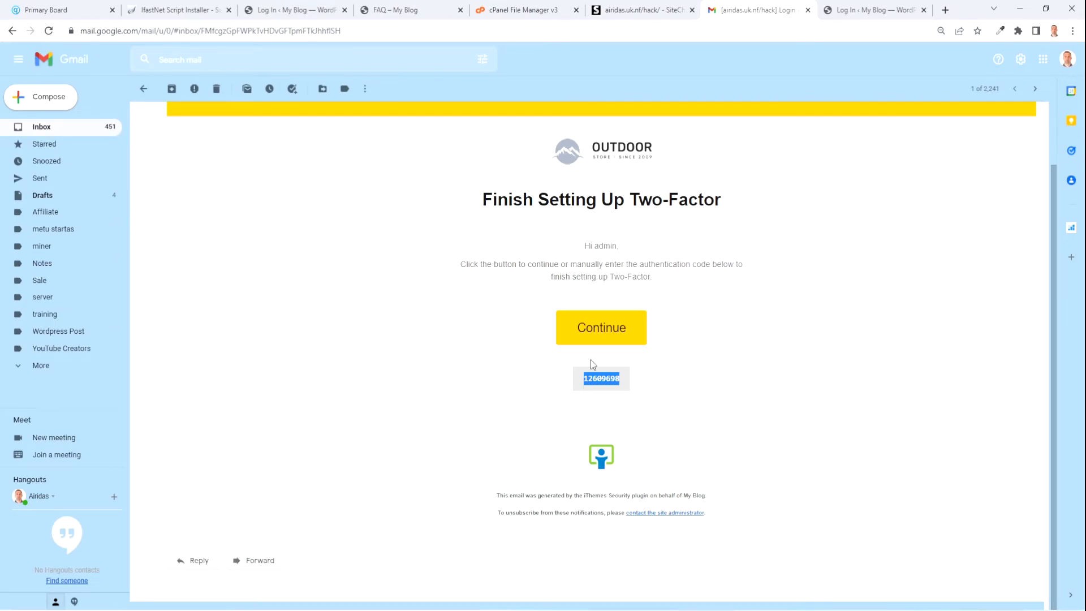
{"action": "left_click", "coordinate": [601, 334]}
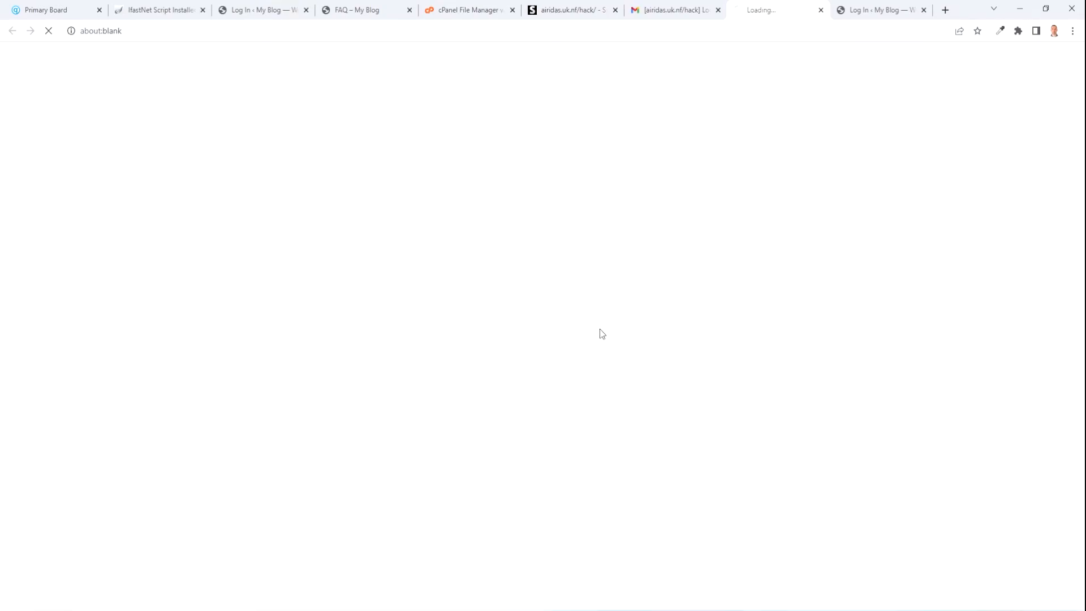
{"action": "left_click", "coordinate": [601, 356]}
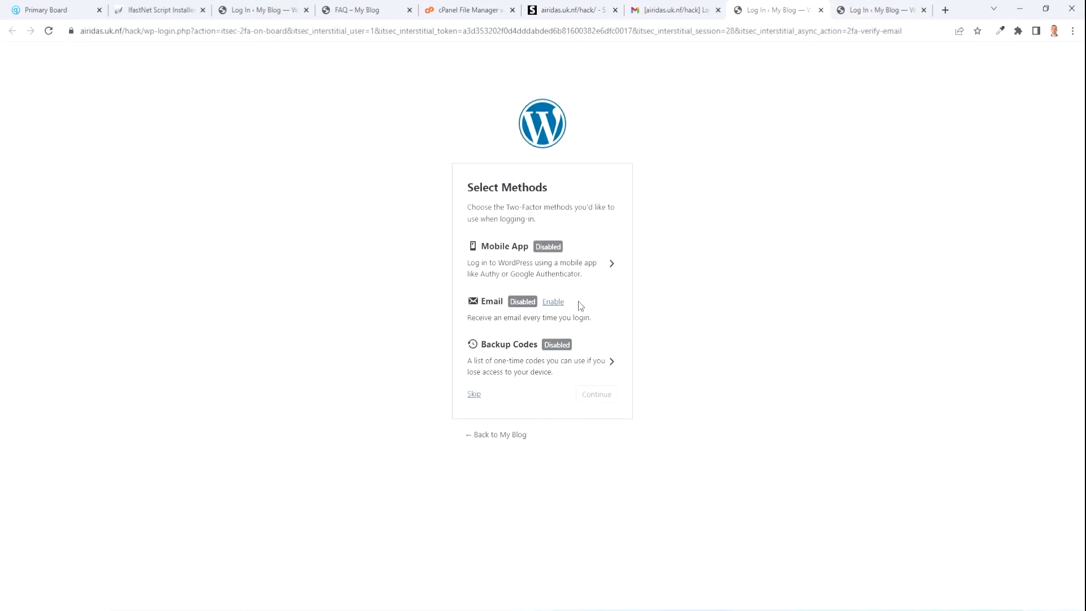
Enable Email two-factor, enter the authentication code, and complete the setup.
{"action": "left_click", "coordinate": [553, 302]}
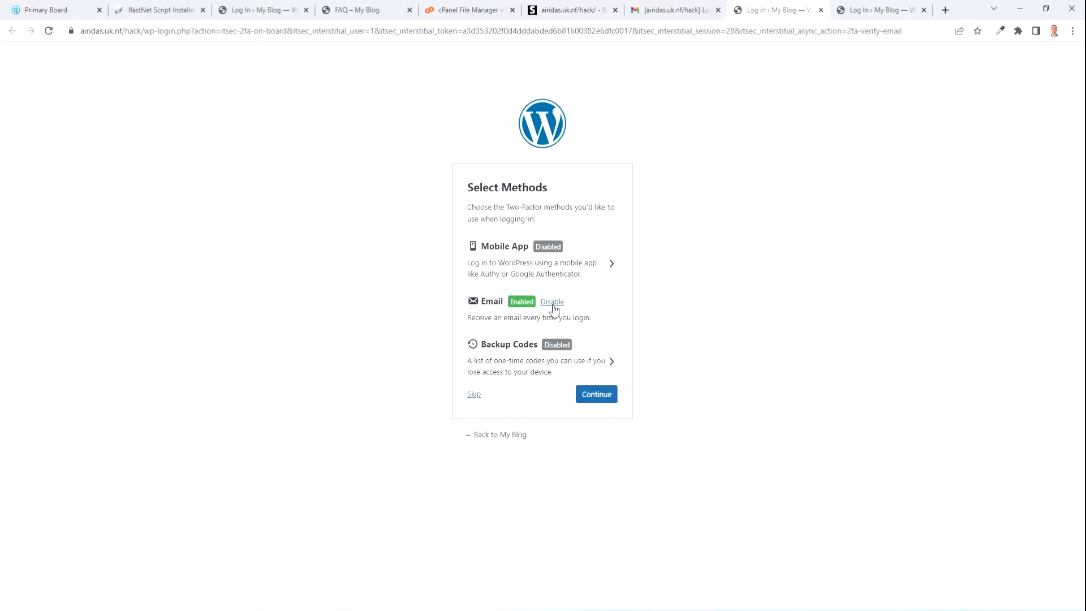
{"action": "left_click", "coordinate": [599, 395]}
{"action": "left_click", "coordinate": [495, 321]}
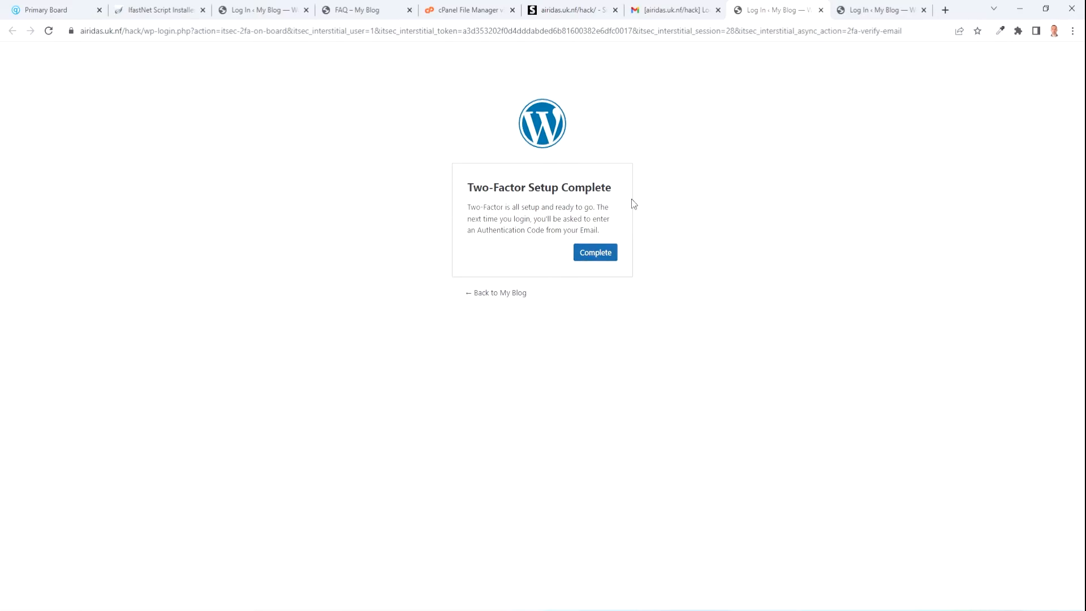
{"action": "left_click", "coordinate": [600, 257]}
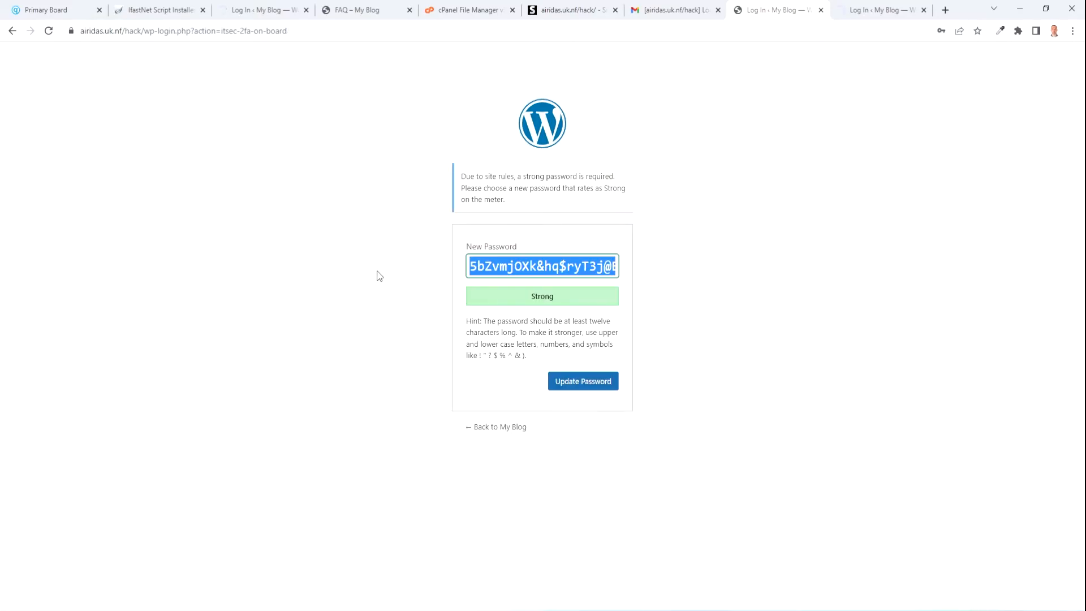
Keep the generated Strong password, update it, and save it in Chrome.
{"action": "type", "text": "C"}
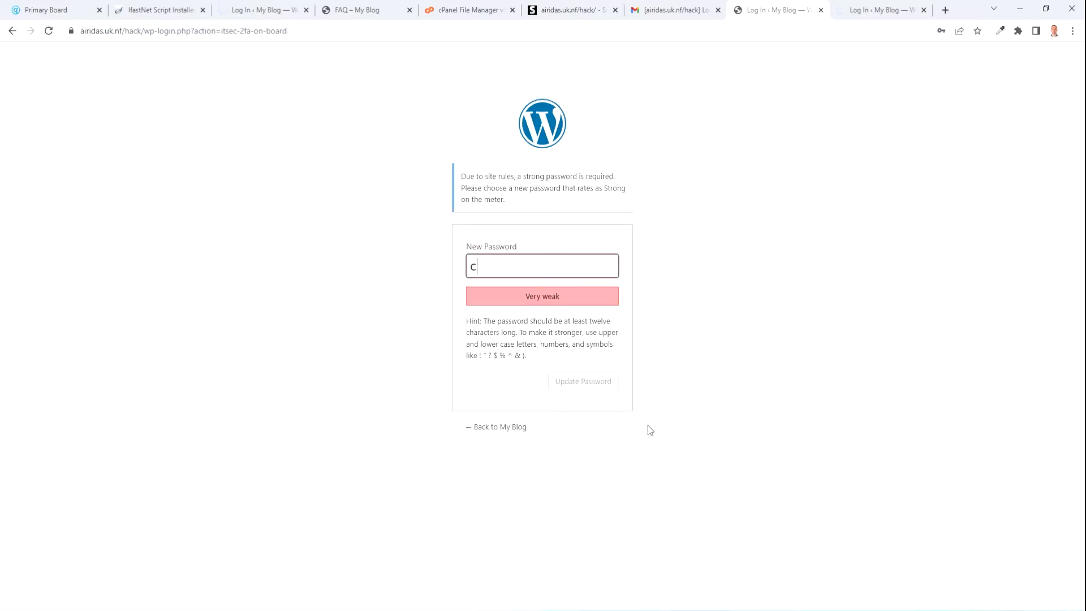
{"action": "key", "text": "ctrl+z"}
{"action": "left_click", "coordinate": [570, 384]}
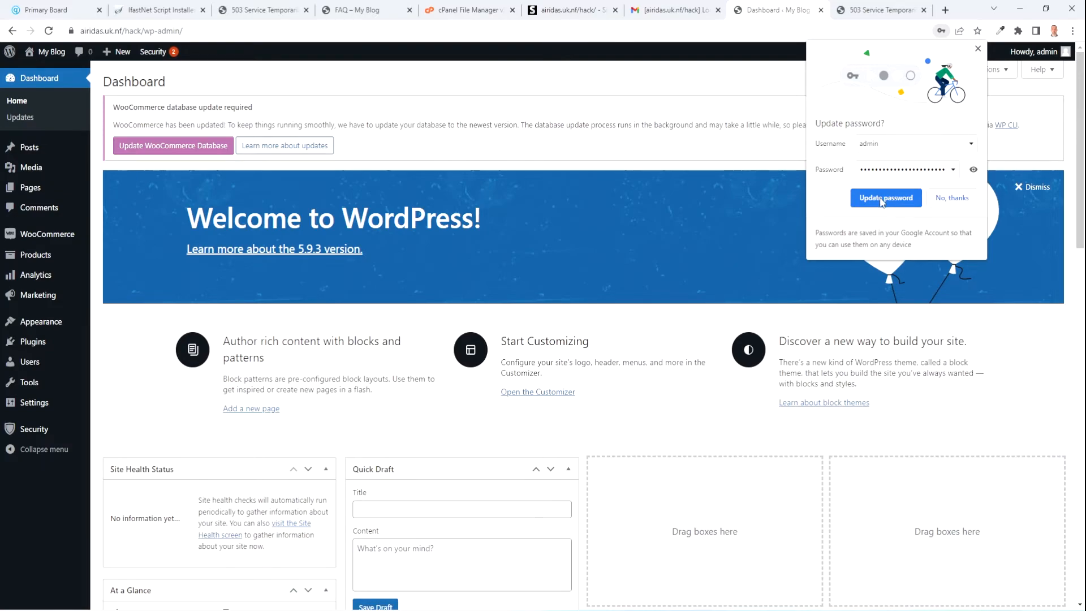
{"action": "left_click", "coordinate": [914, 197]}
{"action": "scroll", "coordinate": [113, 135], "scroll_direction": "down", "scroll_amount": 15}
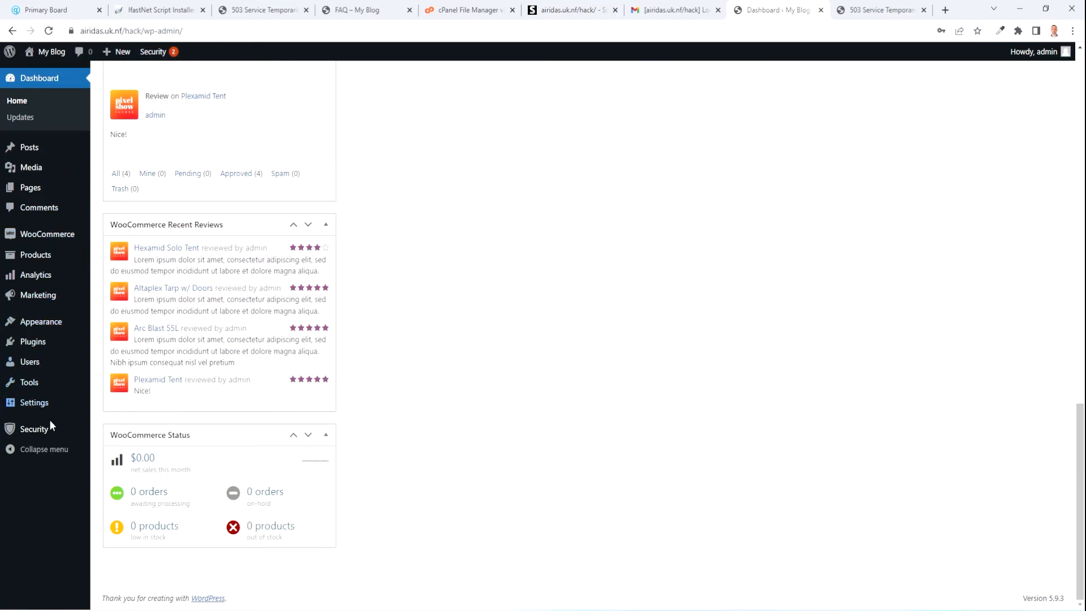
{"action": "mouse_move", "coordinate": [45, 437]}
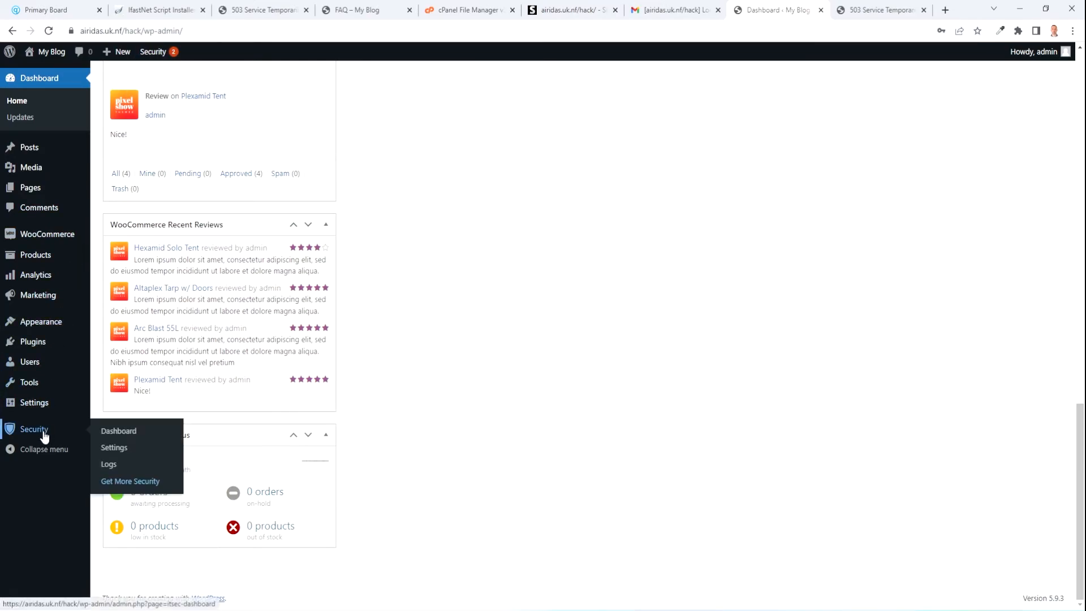
{"action": "left_click", "coordinate": [112, 448]}
{"action": "left_click", "coordinate": [159, 382]}
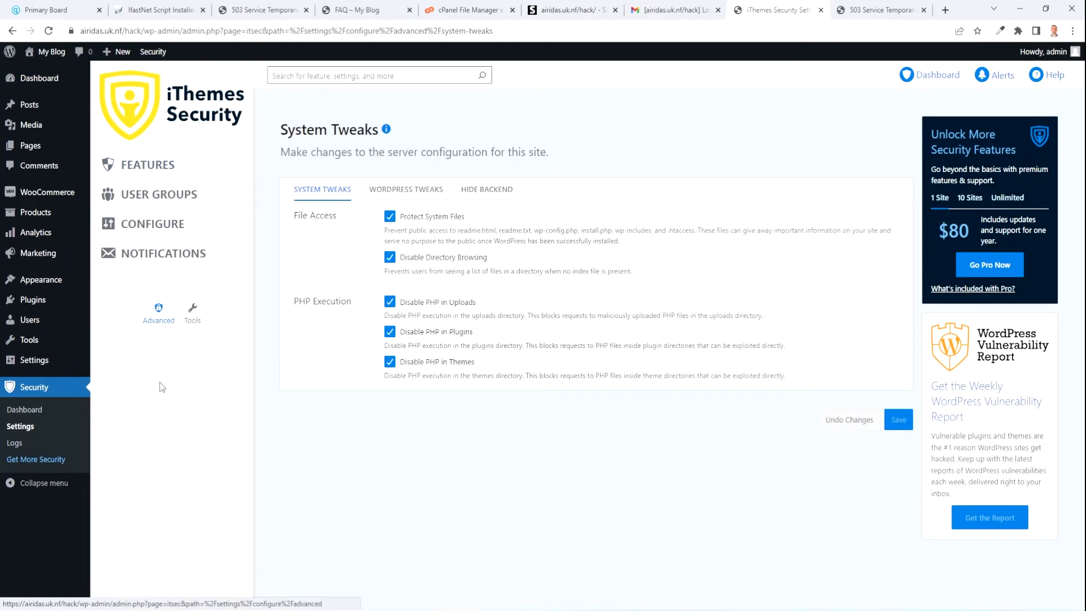
{"action": "left_click", "coordinate": [495, 196]}
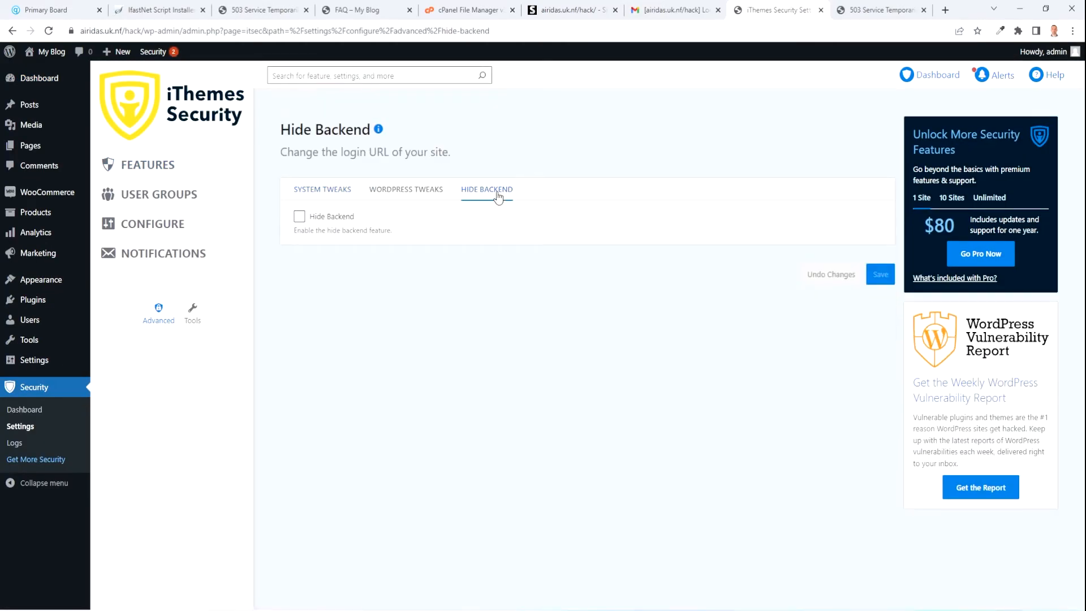
{"action": "left_click", "coordinate": [300, 218]}
{"action": "key", "text": "Tab"}
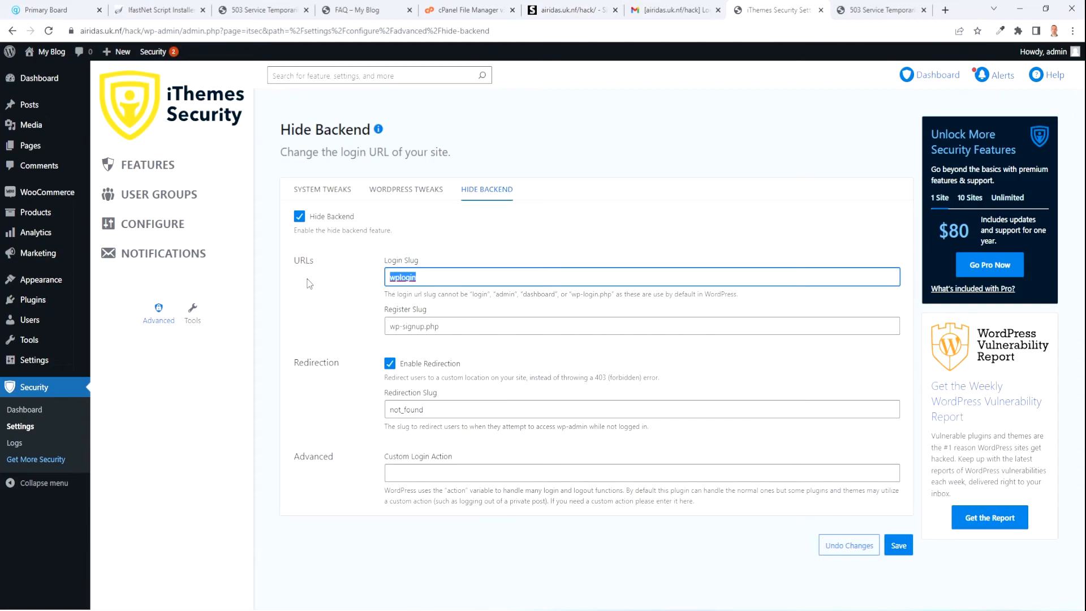
{"action": "type", "text": "camping"}
{"action": "left_click", "coordinate": [898, 546]}
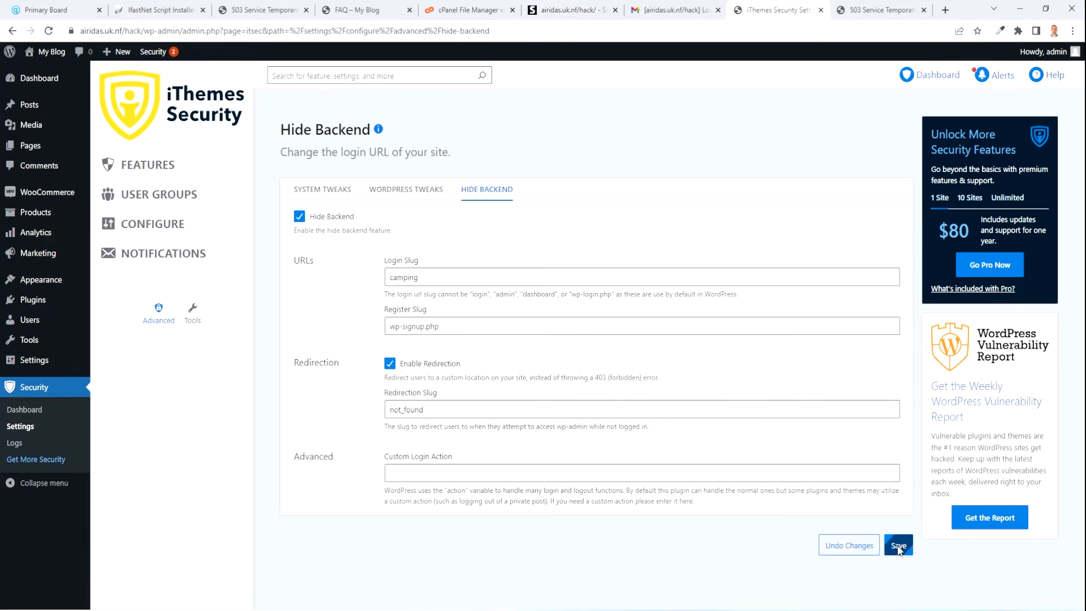
Log out of the WordPress admin and edit the login page address.
{"action": "mouse_move", "coordinate": [1054, 52]}
{"action": "left_click", "coordinate": [1000, 112]}
{"action": "left_click", "coordinate": [434, 29]}
{"action": "left_click", "coordinate": [434, 30]}
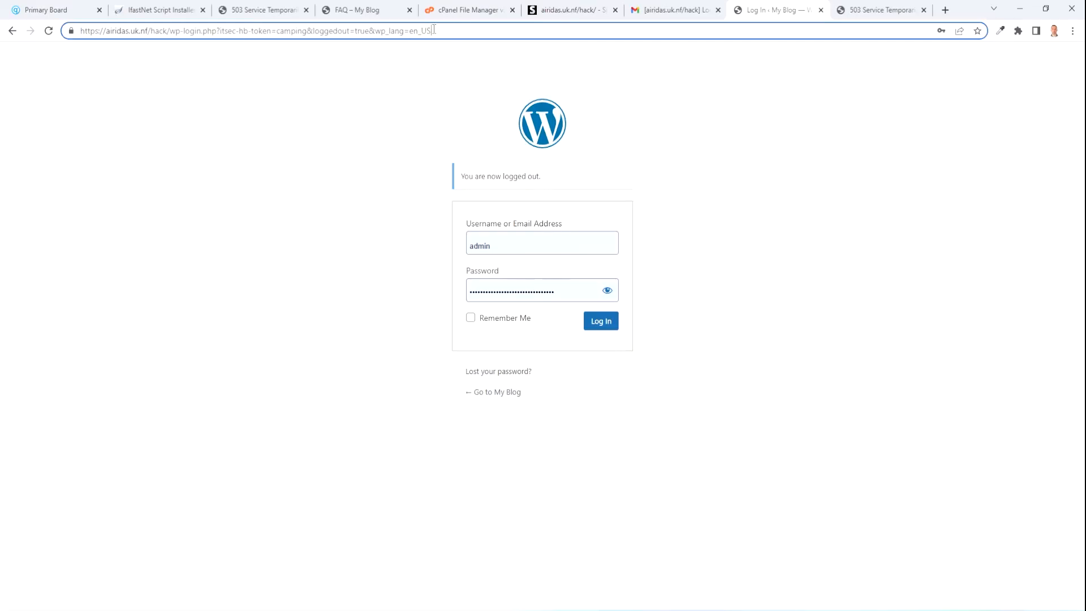
Load the old wp-login address and confirm it shows the shop homepage.
{"action": "left_click_drag", "start_coordinate": [434, 30], "coordinate": [210, 57]}
{"action": "key", "text": "BackSpace"}
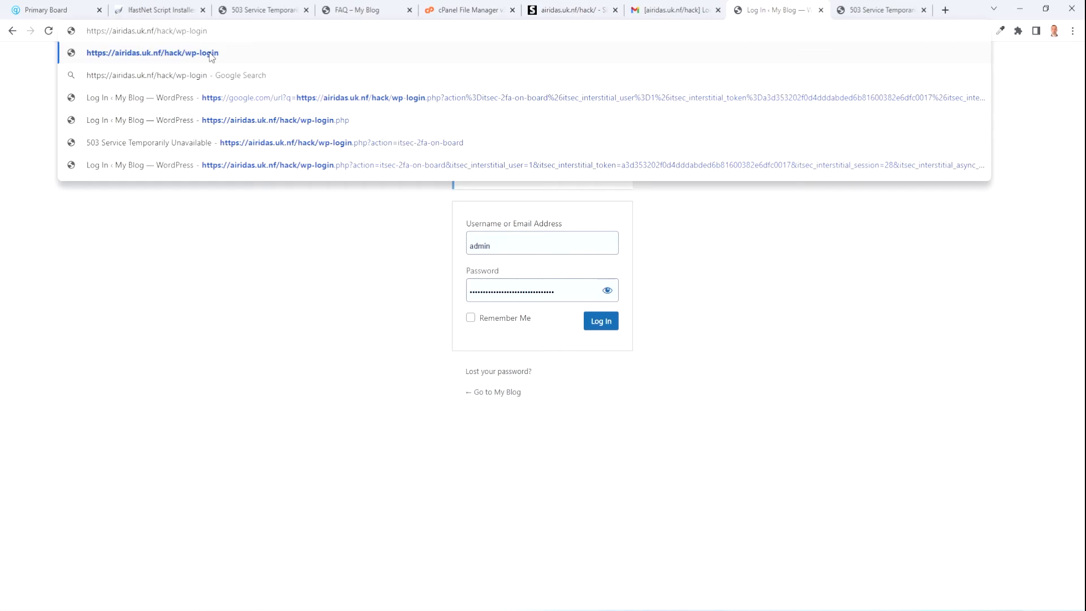
{"action": "key", "text": "Return"}
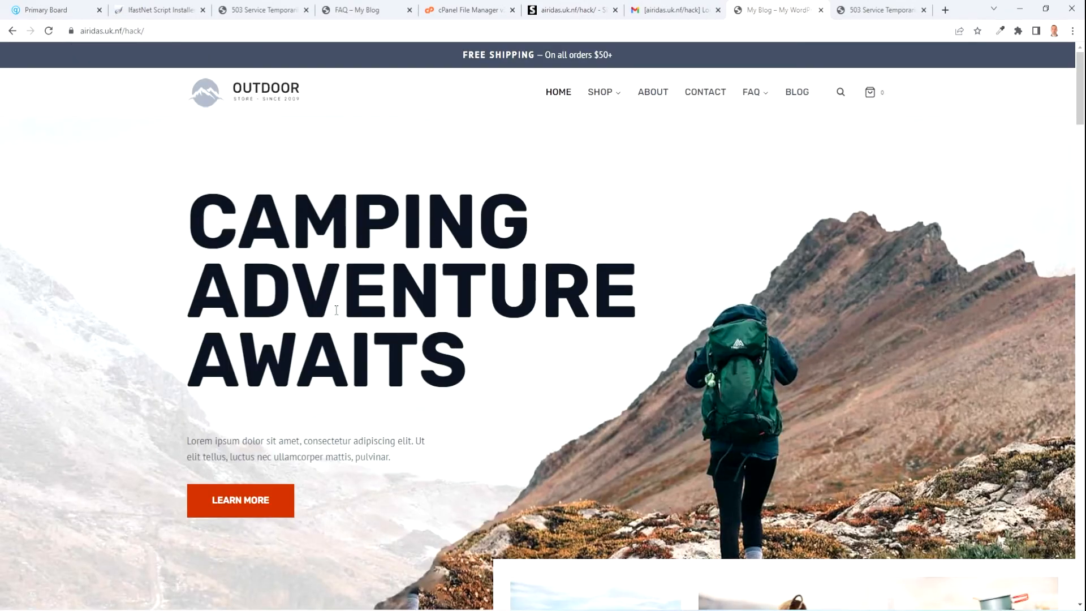
{"action": "scroll", "coordinate": [515, 351], "scroll_direction": "down", "scroll_amount": 3}
{"action": "scroll", "coordinate": [515, 351], "scroll_direction": "up", "scroll_amount": 3}
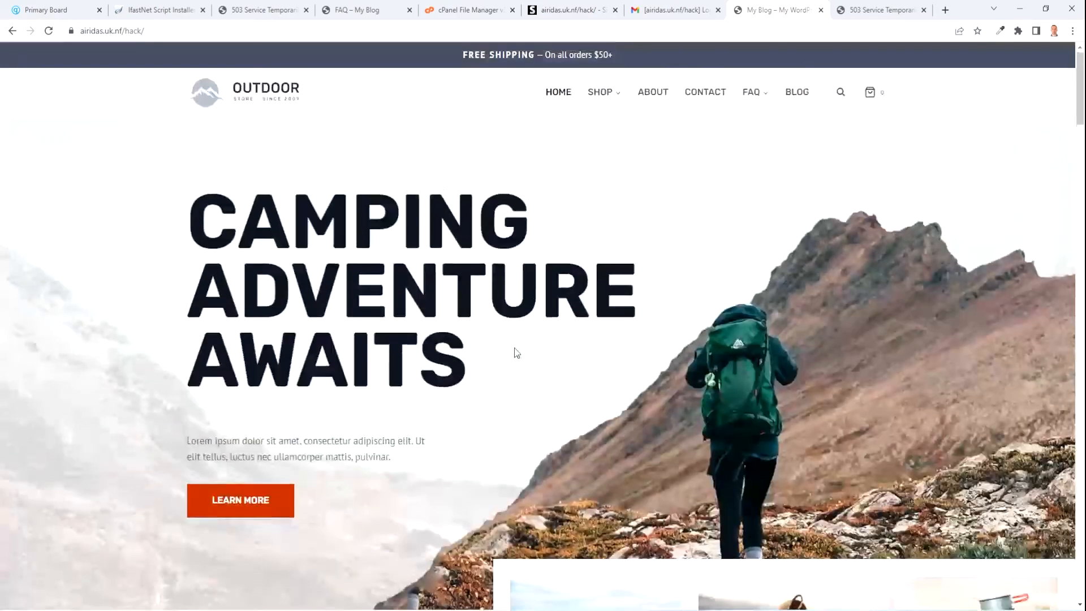
Start entering the site address with the 'camping' login slug.
{"action": "left_click", "coordinate": [173, 30]}
{"action": "left_click", "coordinate": [172, 30]}
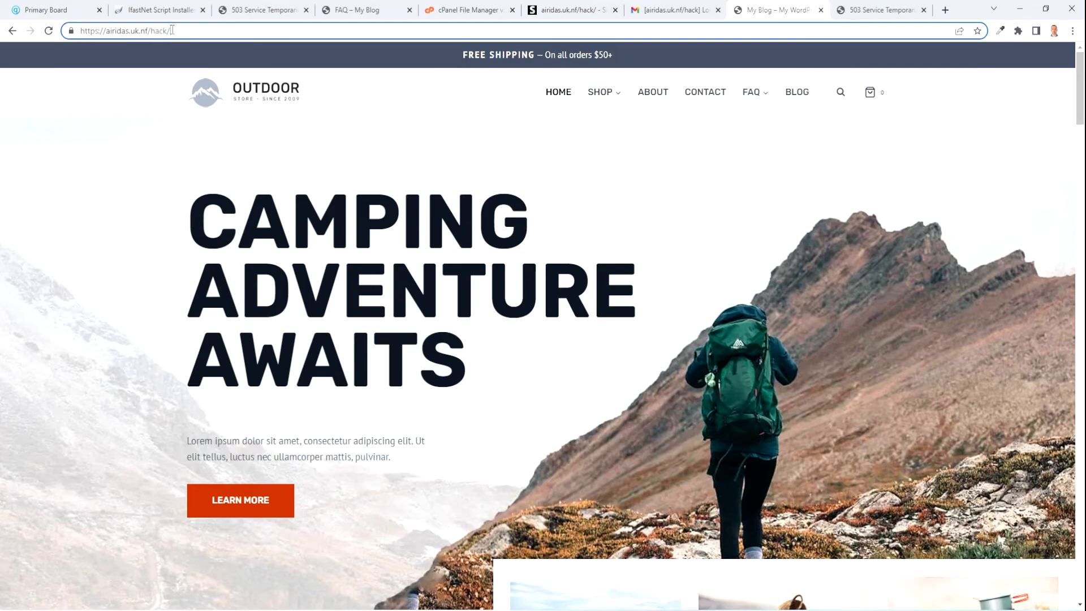
{"action": "type", "text": "camping"}
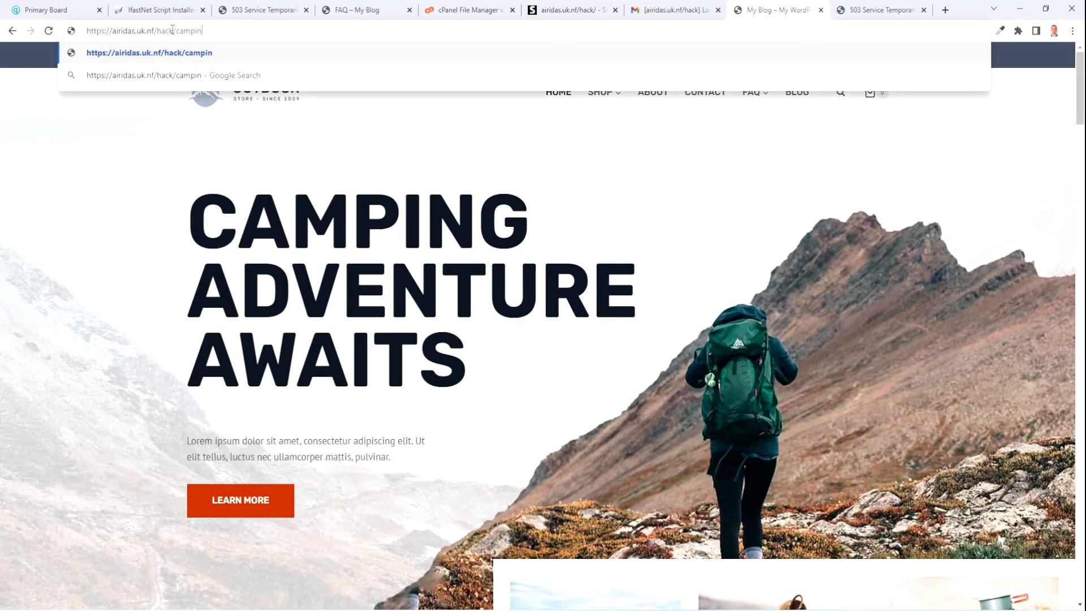
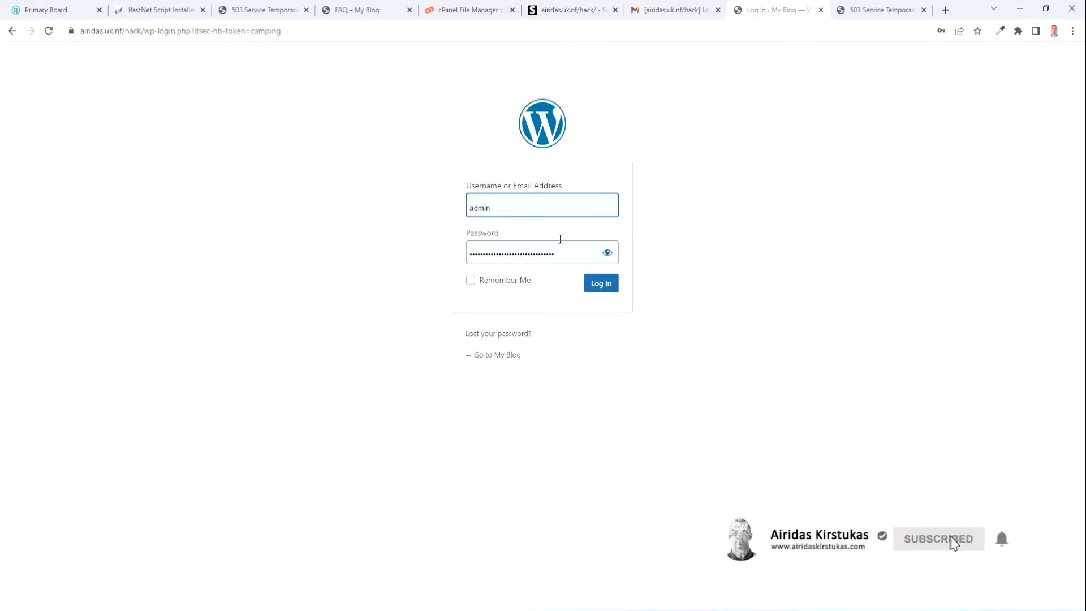
Submit the admin credentials on the camping login page, then switch to Gmail for the code.
{"action": "left_click", "coordinate": [607, 292]}
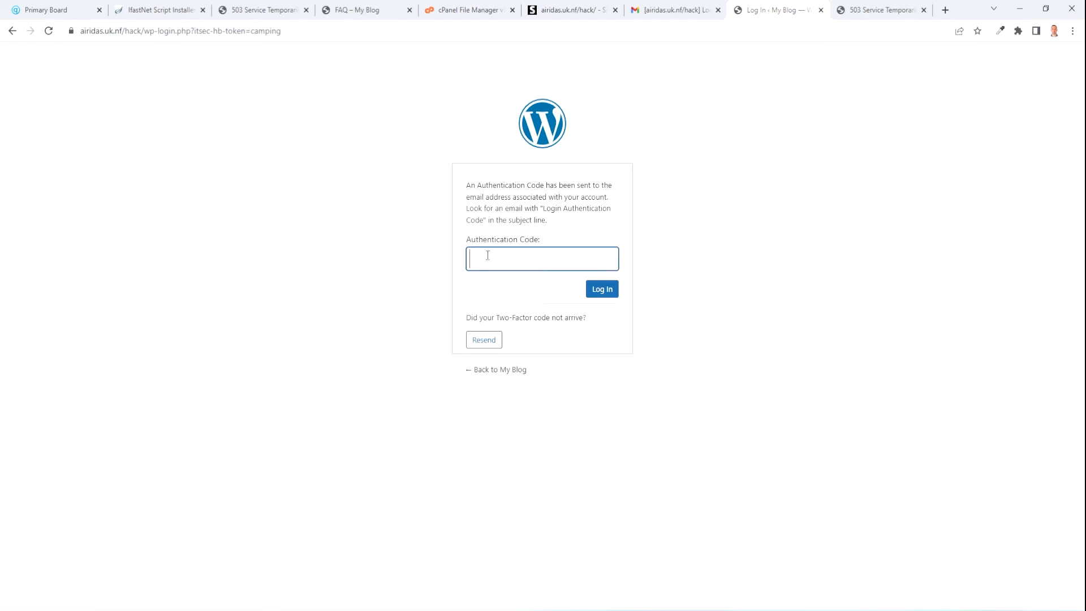
{"action": "left_click", "coordinate": [660, 9]}
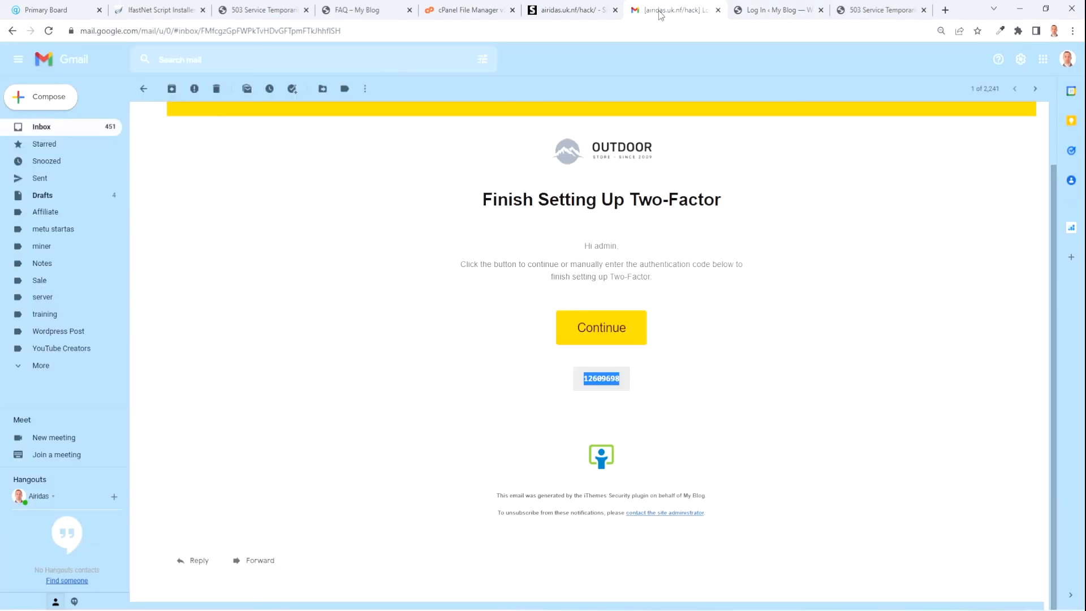
Return to the Gmail inbox and expand the folder list down toward Spam.
{"action": "left_click", "coordinate": [43, 128]}
{"action": "left_click", "coordinate": [45, 368]}
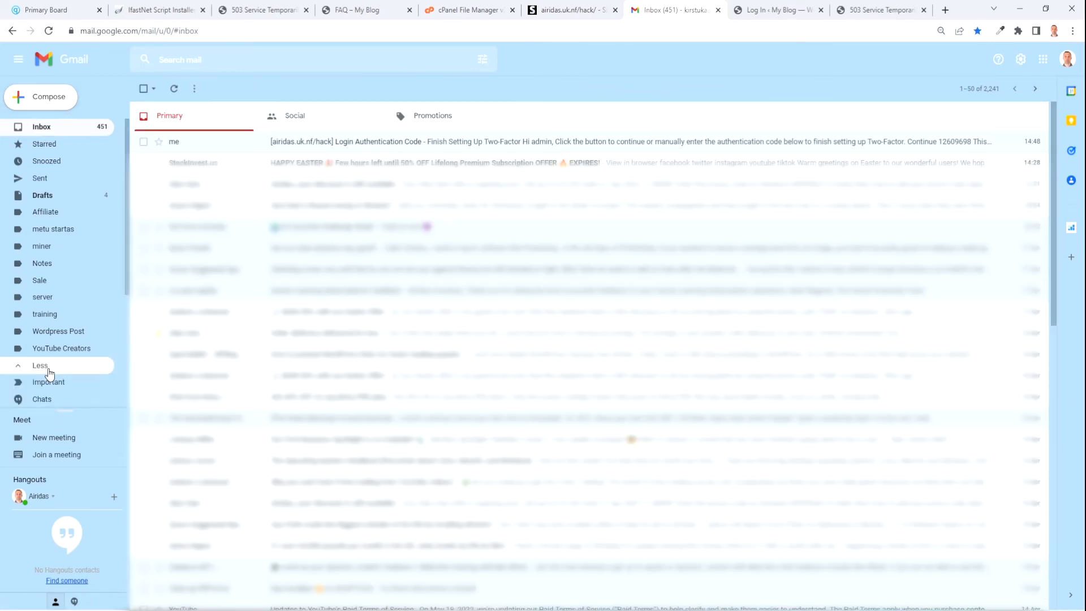
{"action": "scroll", "coordinate": [53, 362], "scroll_direction": "down", "scroll_amount": 3}
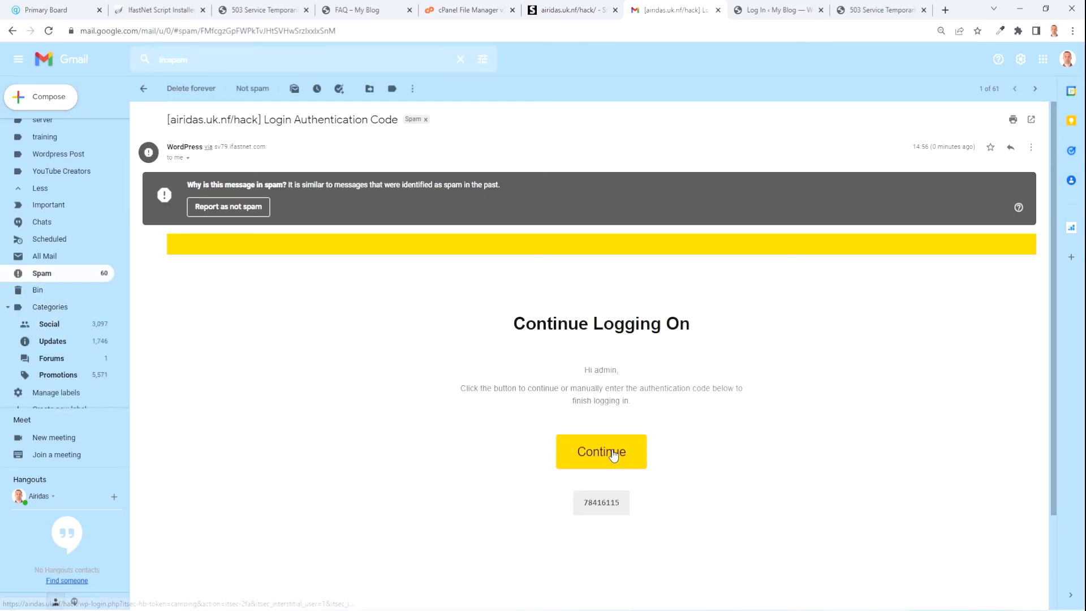
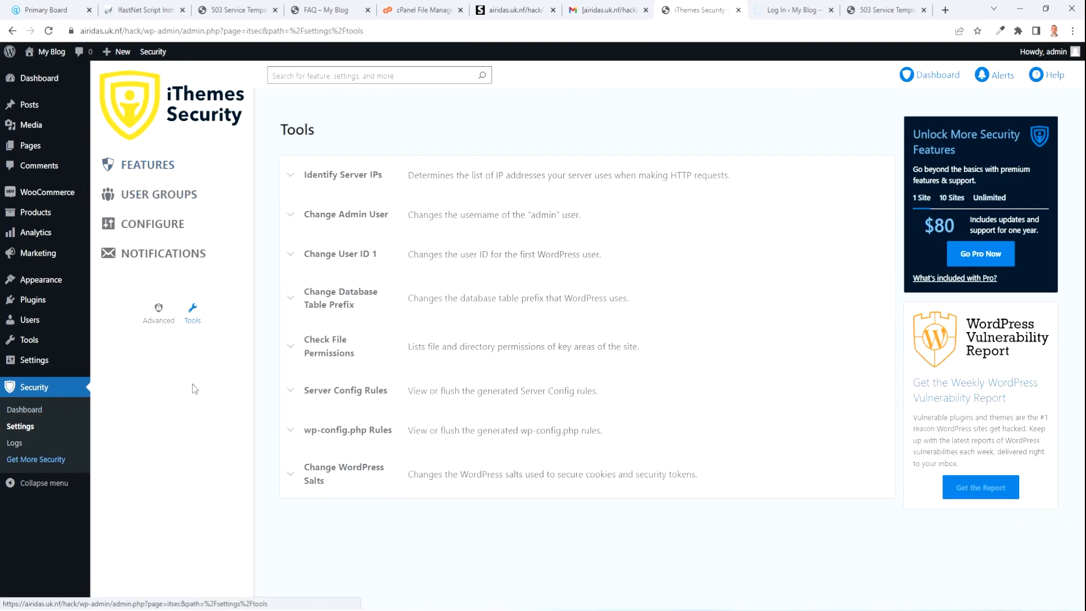
Run the Change Admin User tool in iThemes Security with the suggested new username.
{"action": "left_click", "coordinate": [291, 220]}
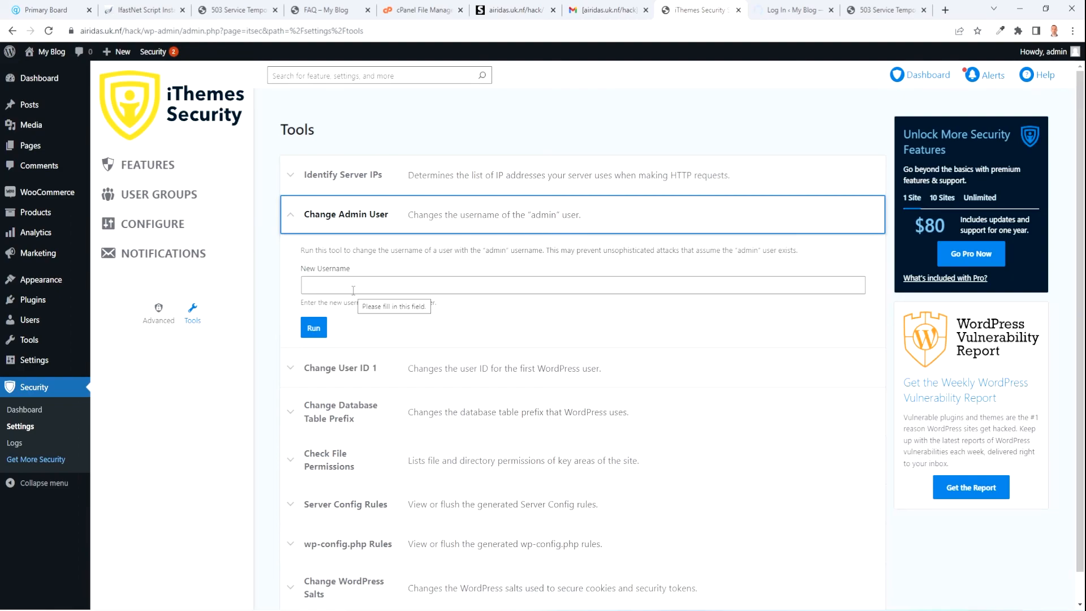
{"action": "left_click", "coordinate": [325, 288]}
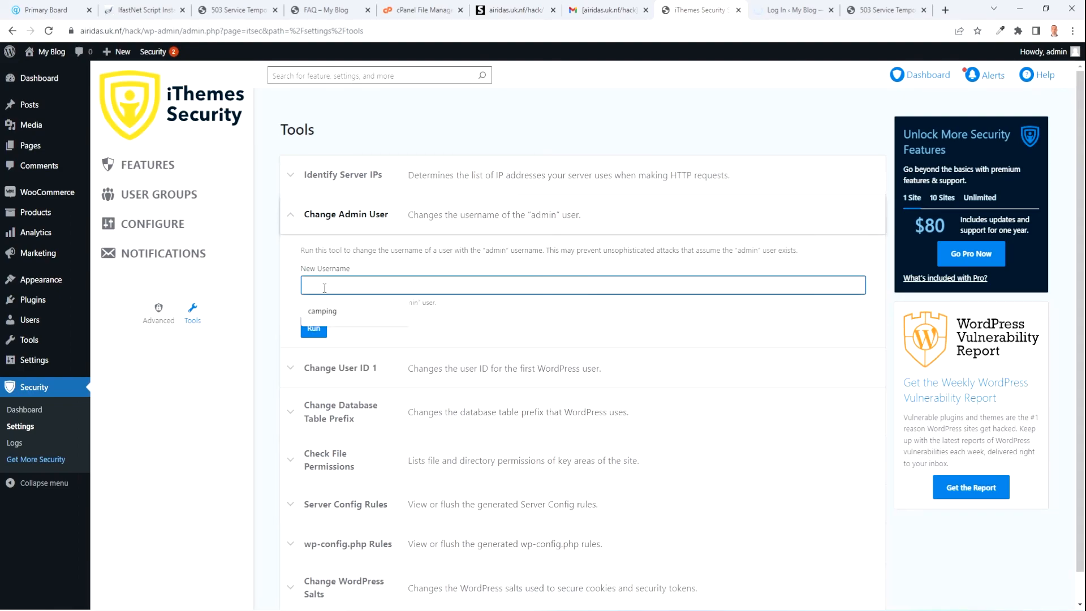
{"action": "left_click", "coordinate": [325, 312]}
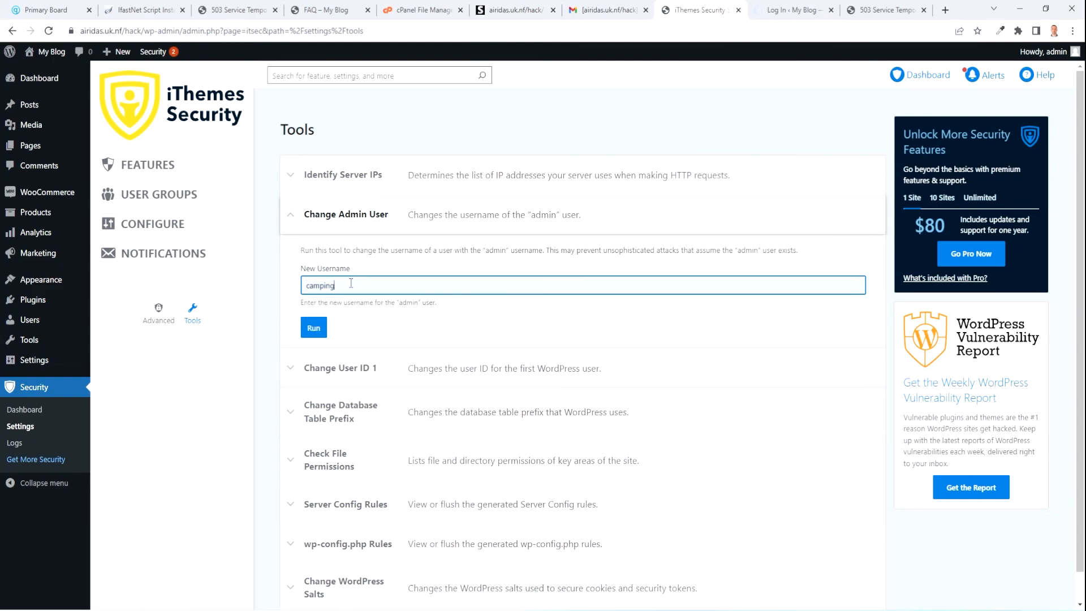
{"action": "left_click", "coordinate": [313, 331]}
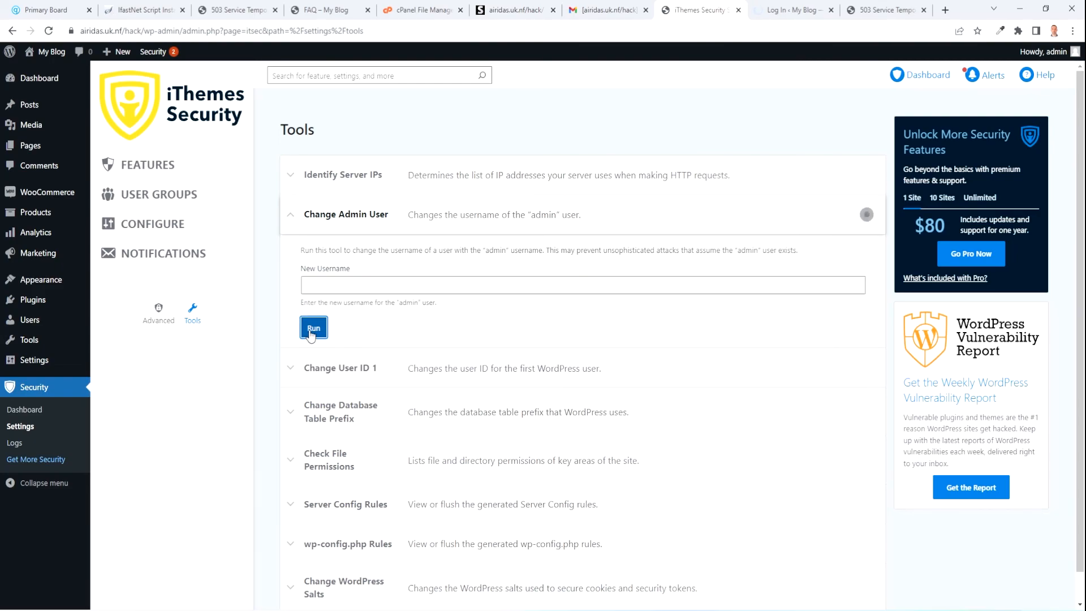